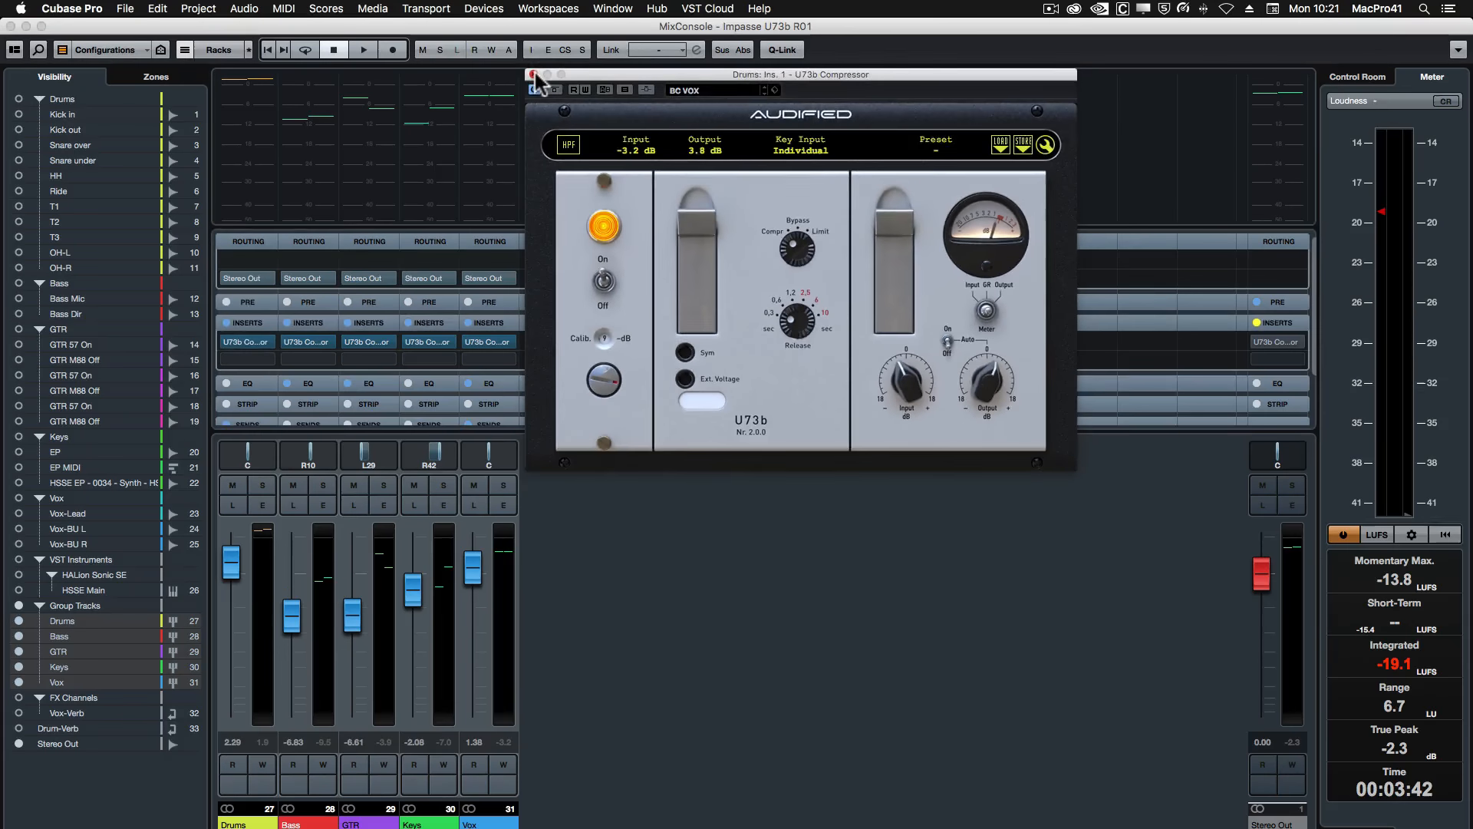
Step: Close the Drums compressor window, show the individual drum channels in the mixer and hide them again
{"action": "left_click", "coordinate": [220, 36]}
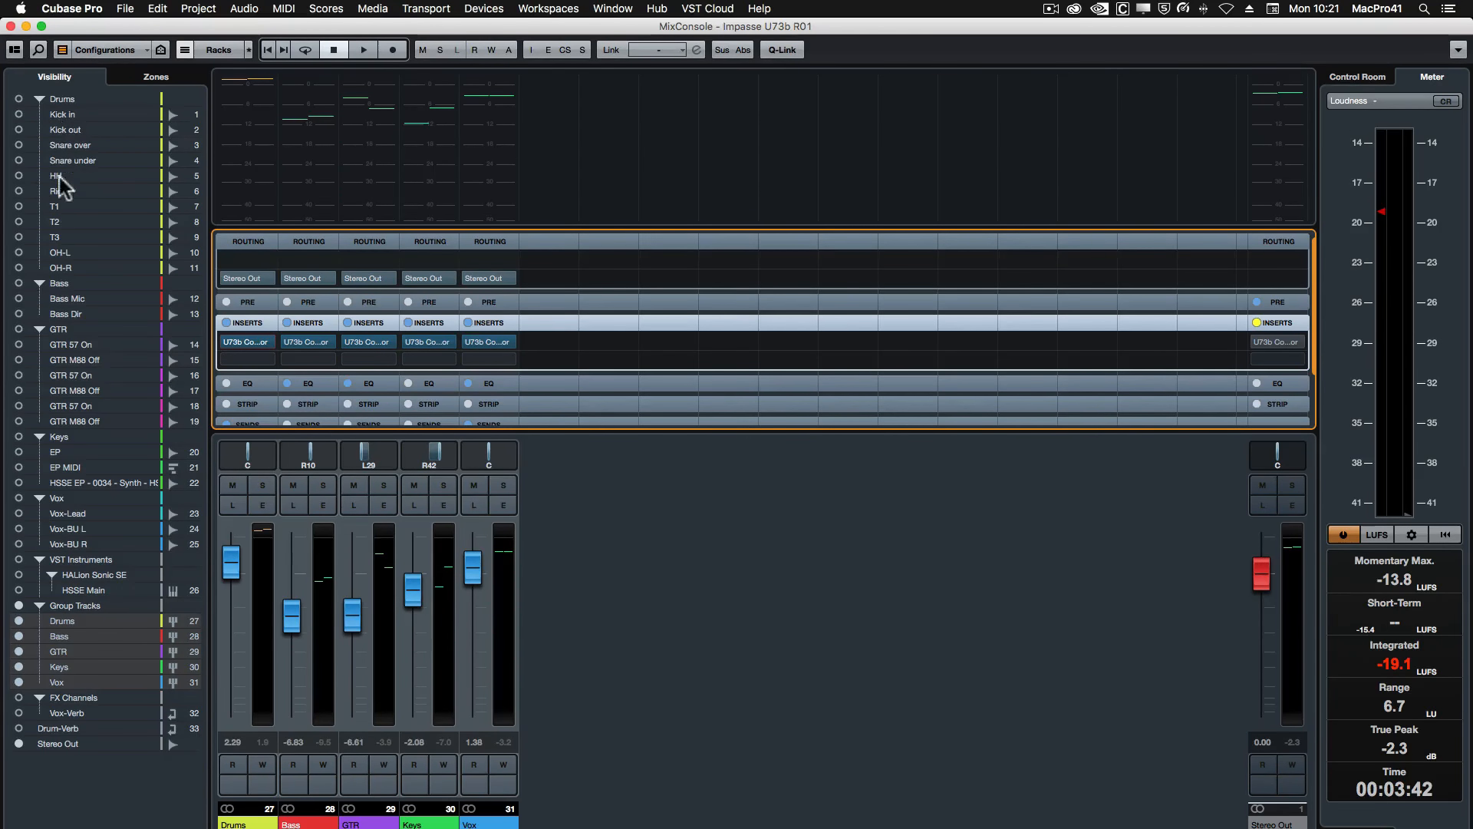
{"action": "left_click", "coordinate": [18, 98]}
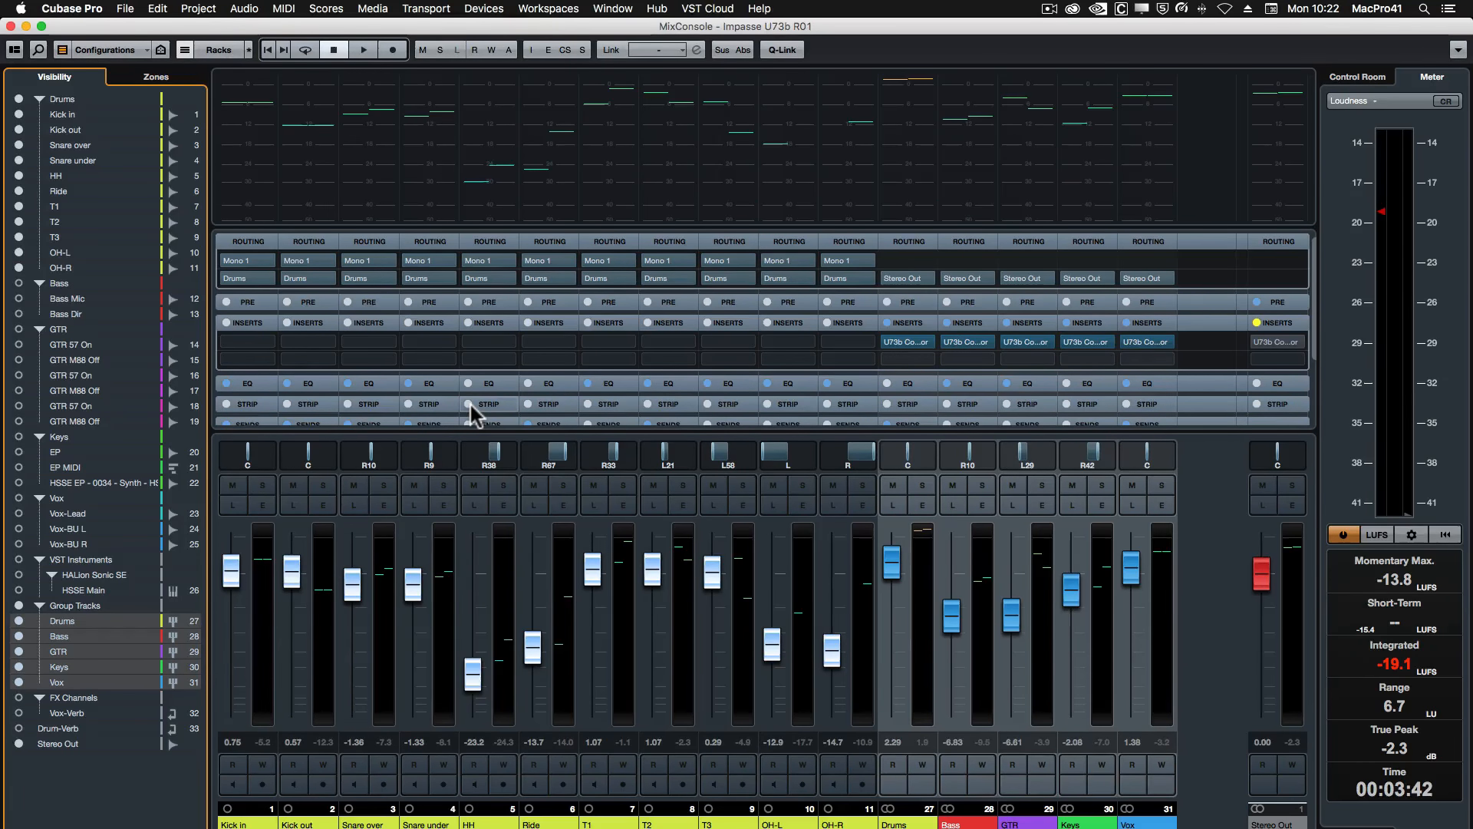
{"action": "left_click", "coordinate": [18, 99]}
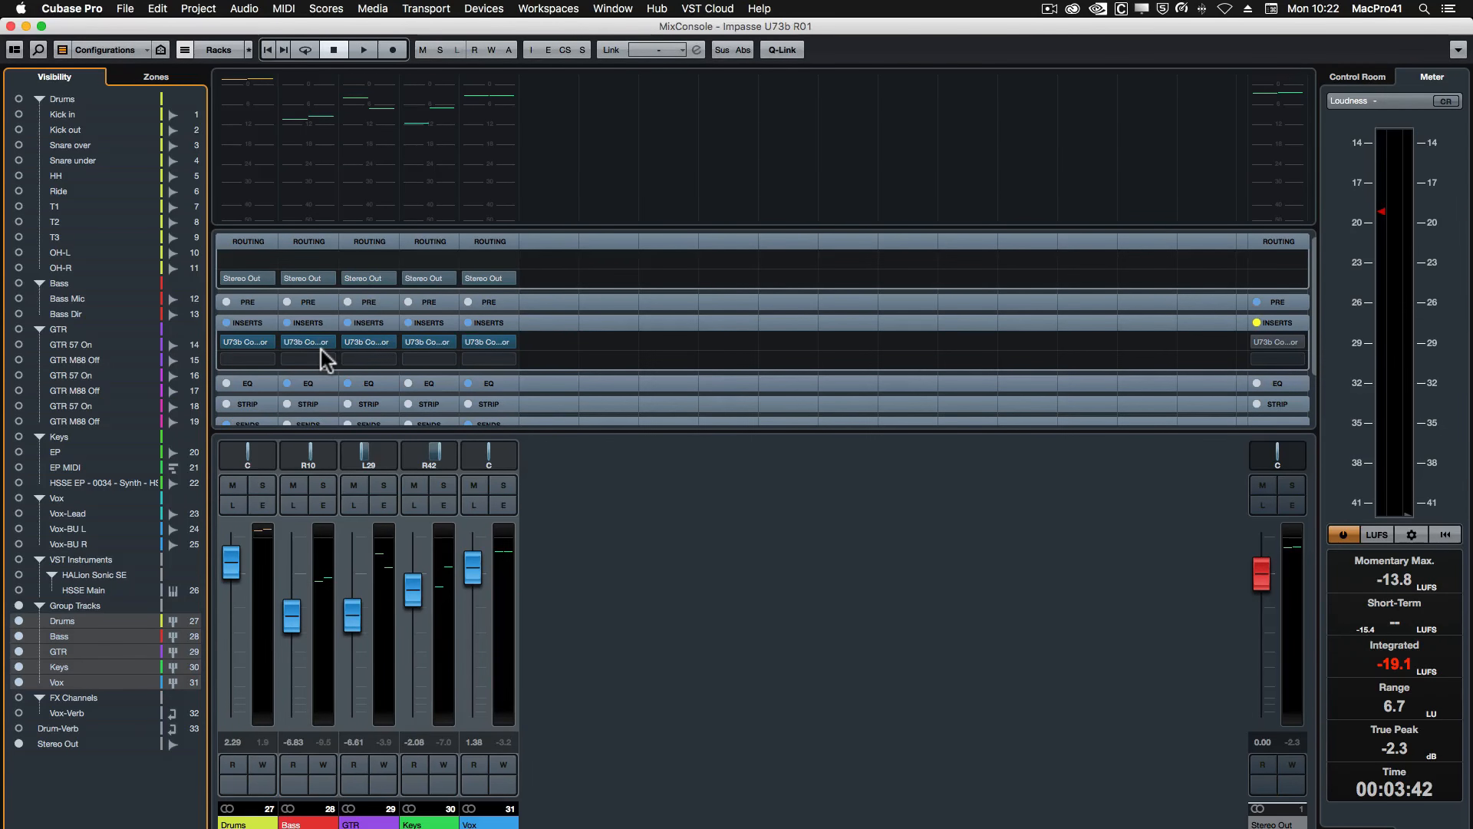
Step: Open the U73b Compressor on the Drums group and switch it off and on twice to compare the sound
{"action": "left_click", "coordinate": [247, 342]}
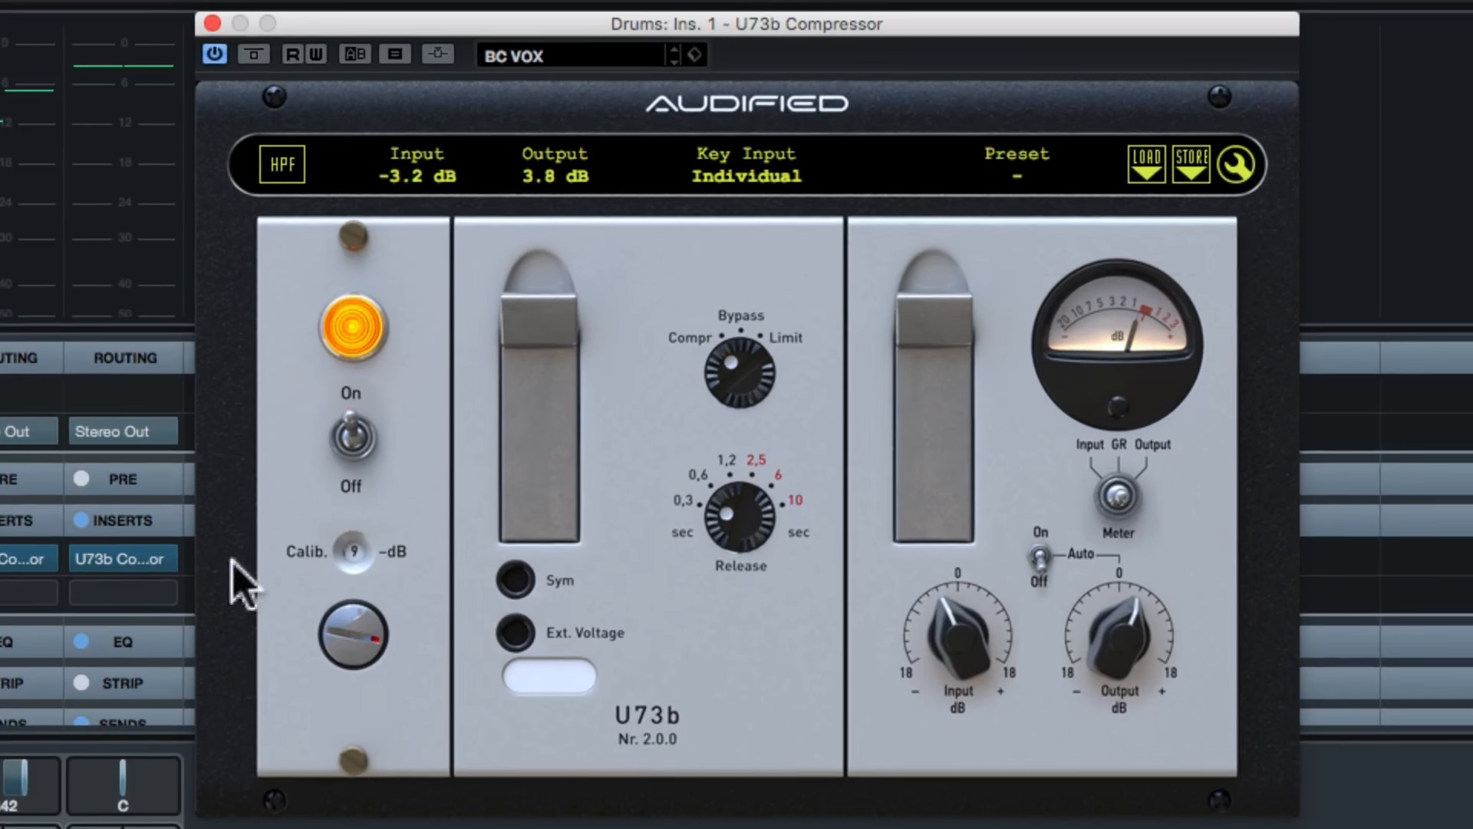
{"action": "left_click", "coordinate": [95, 827]}
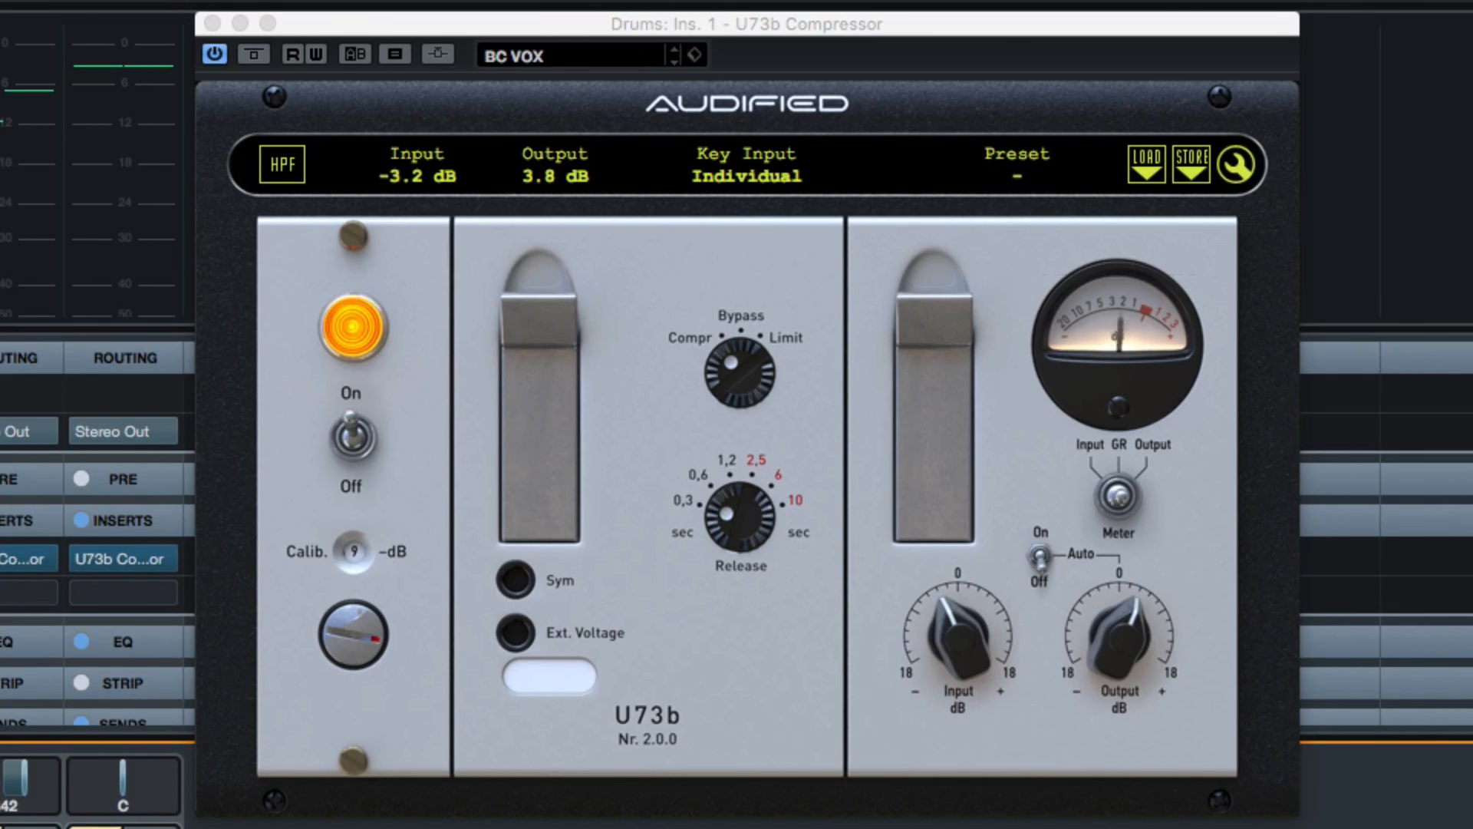
{"action": "left_click", "coordinate": [353, 449]}
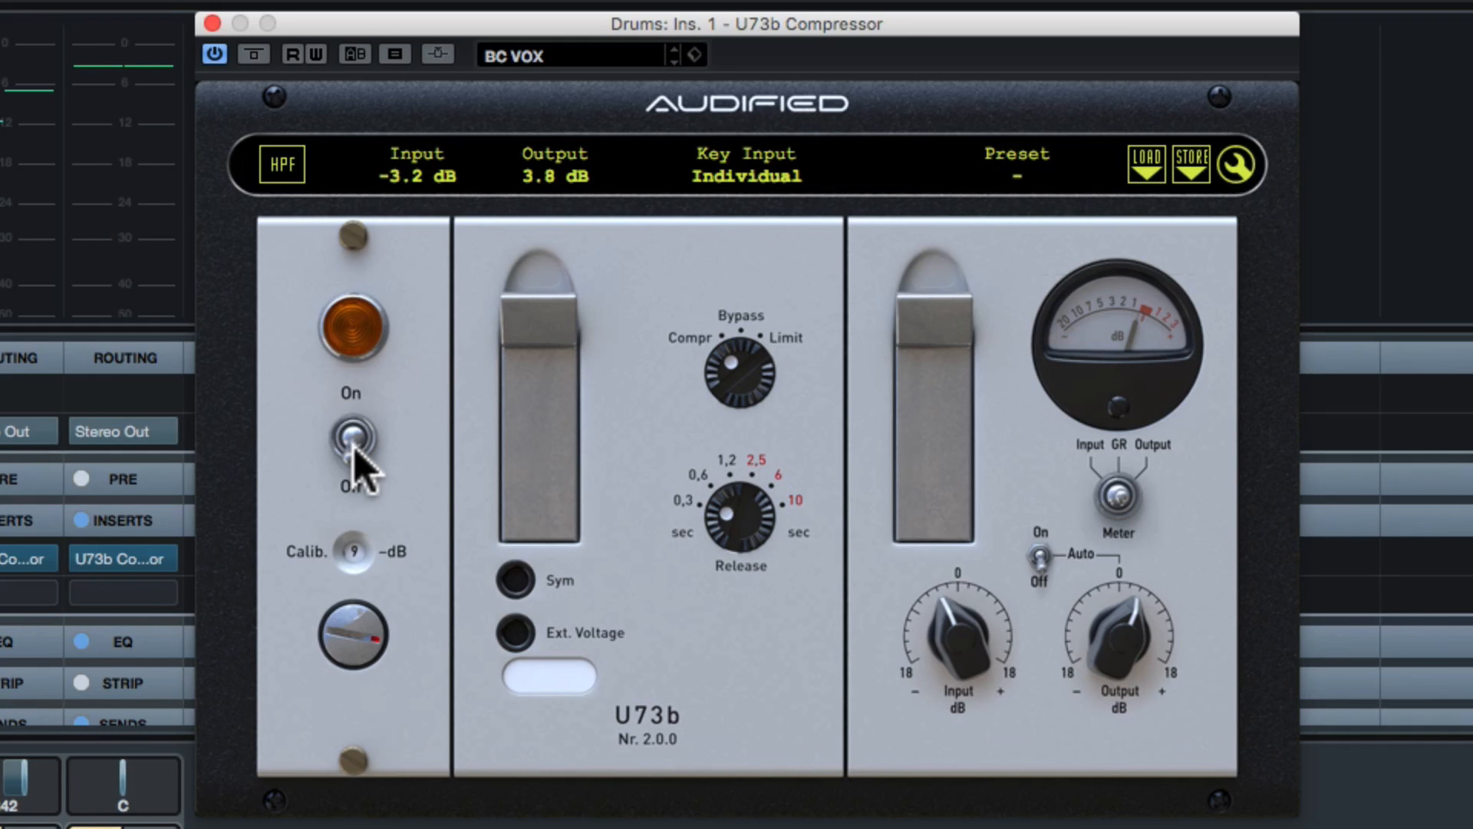
{"action": "left_click", "coordinate": [355, 453]}
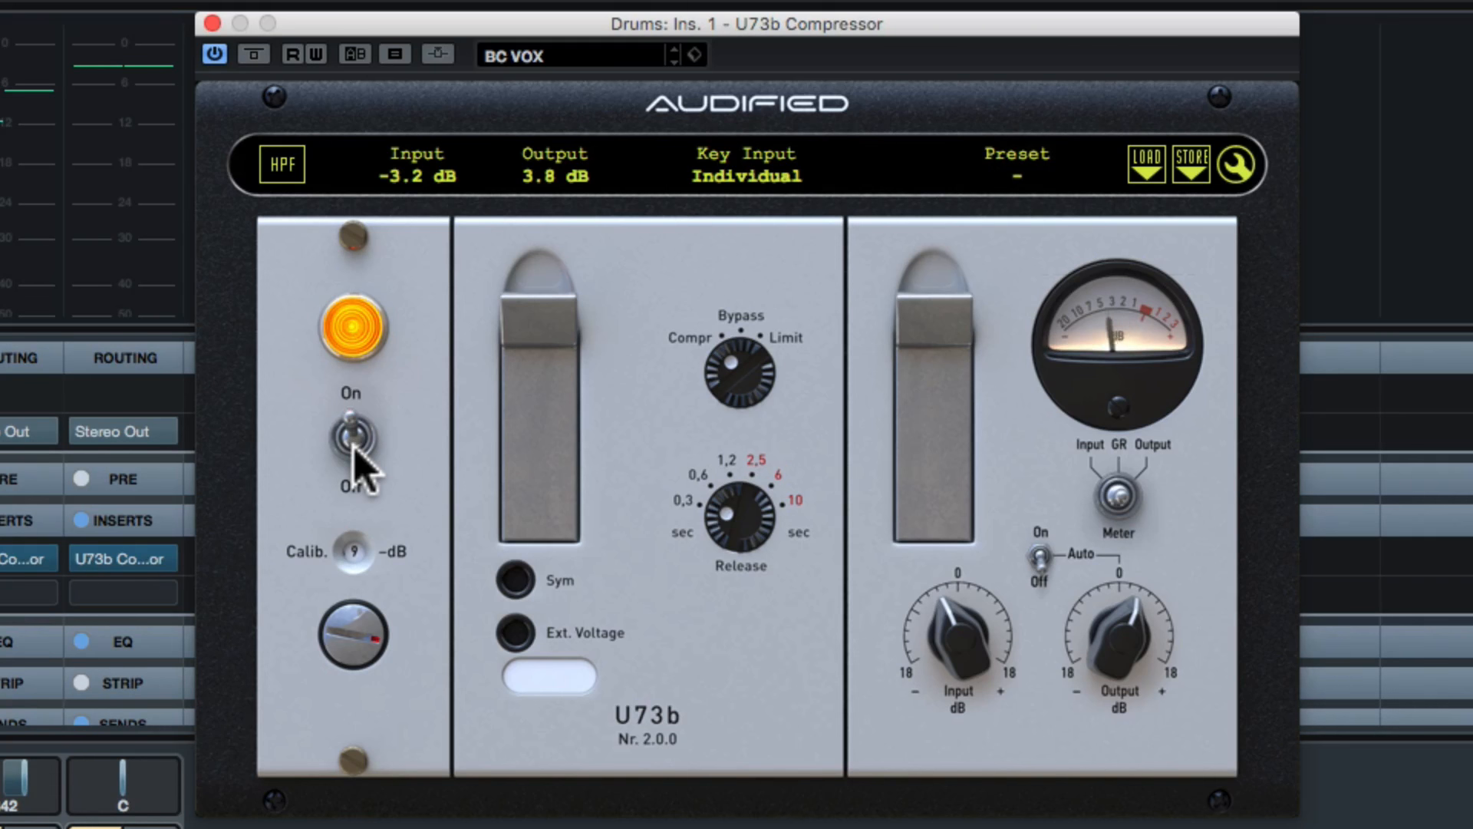
{"action": "left_click", "coordinate": [355, 451]}
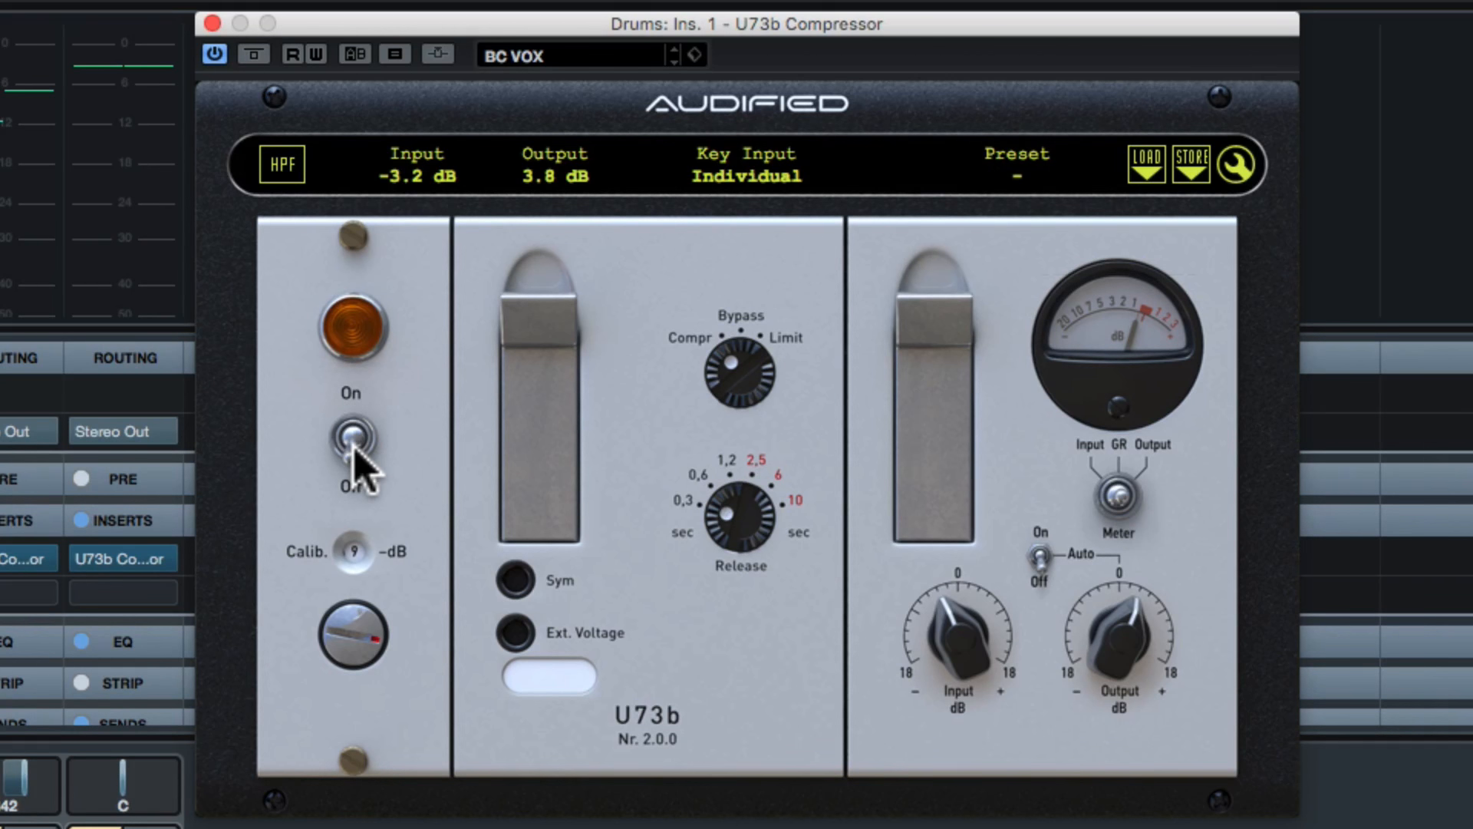
{"action": "left_click", "coordinate": [354, 451]}
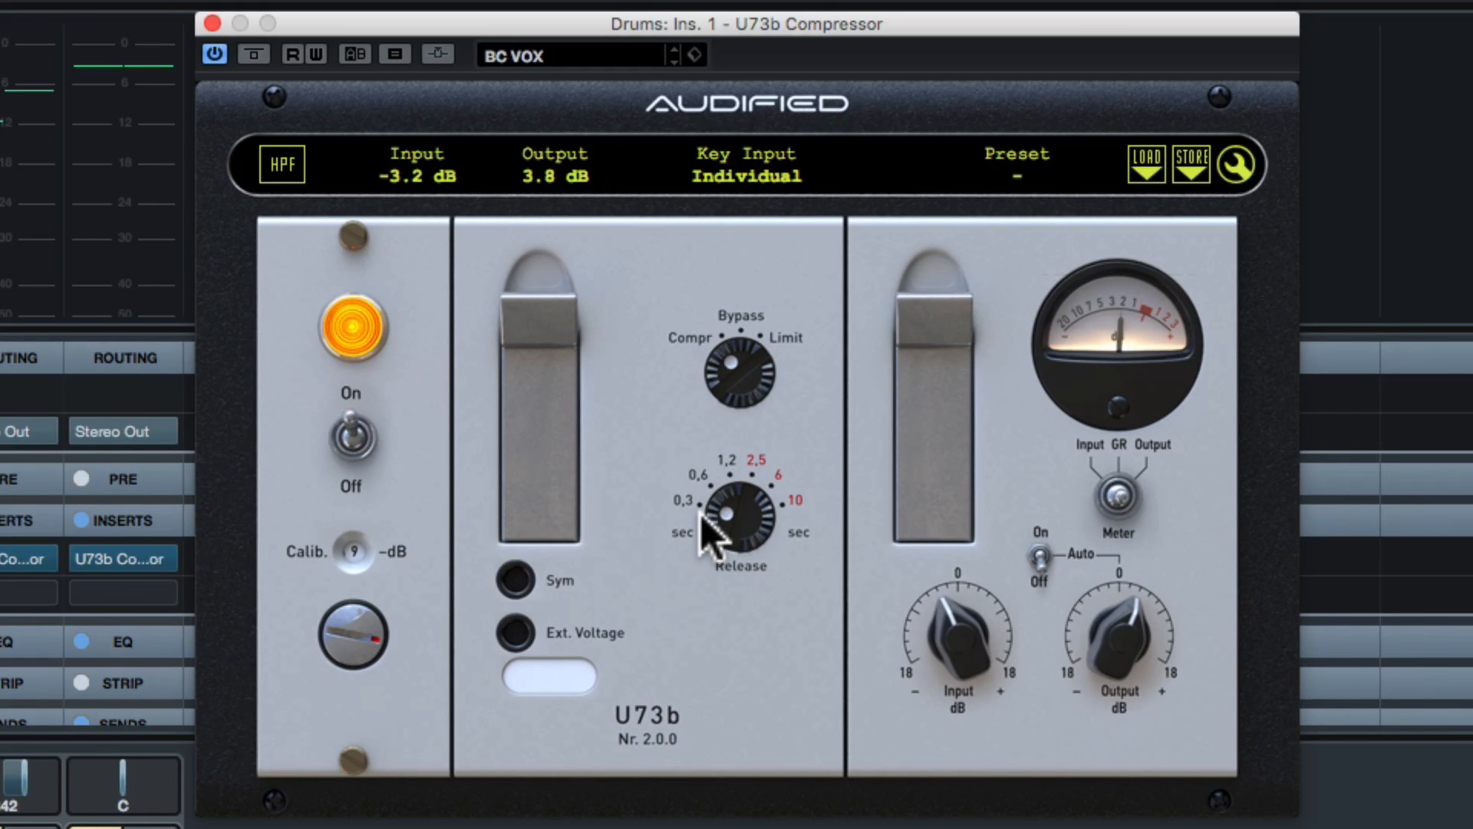
Step: Set the Drums compressor's release to 1.2 seconds and compare by switching the compressor off and on twice
{"action": "left_click_drag", "start_coordinate": [699, 528], "coordinate": [729, 399]}
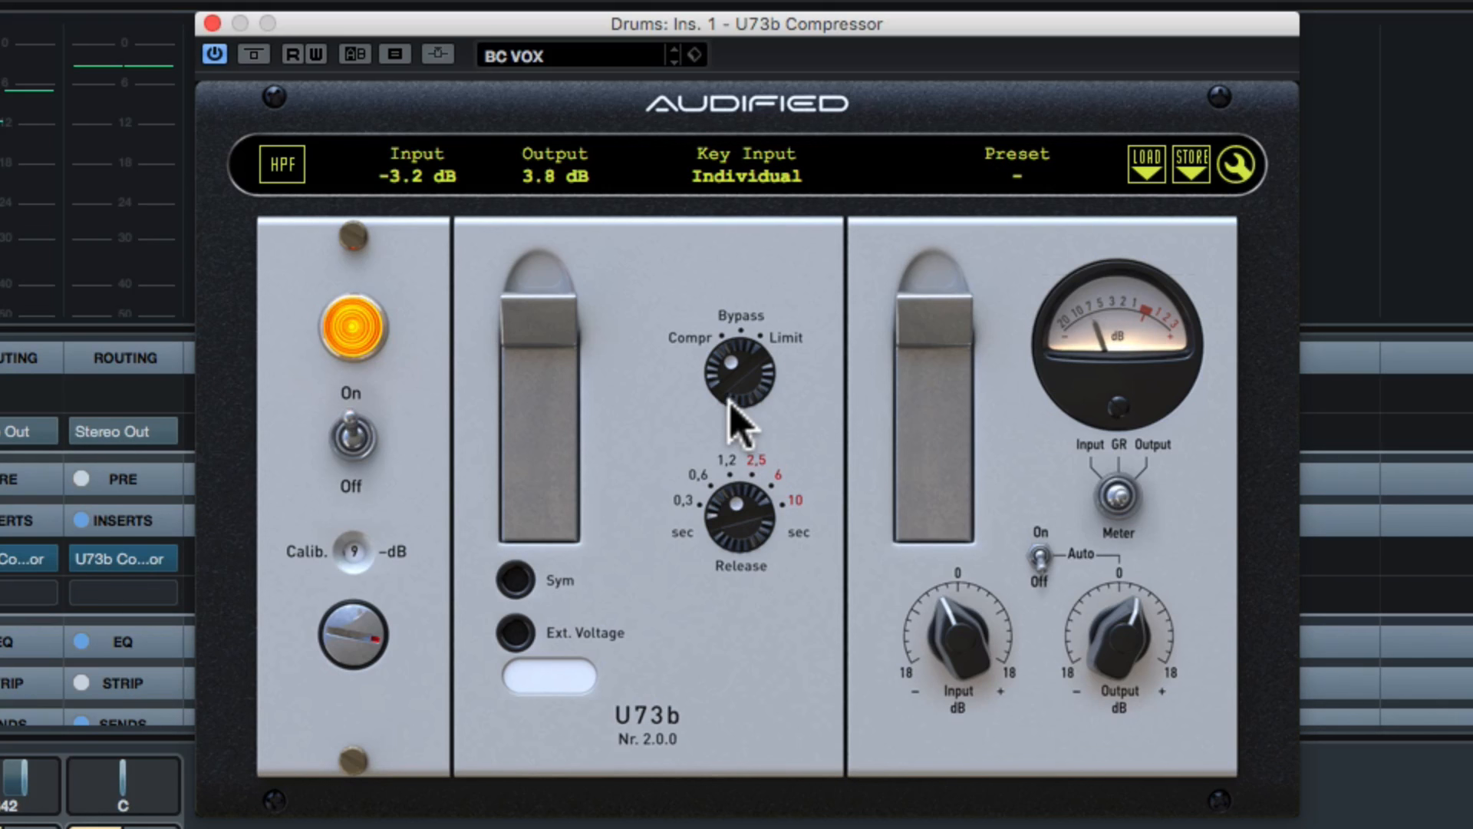
{"action": "left_click", "coordinate": [353, 447]}
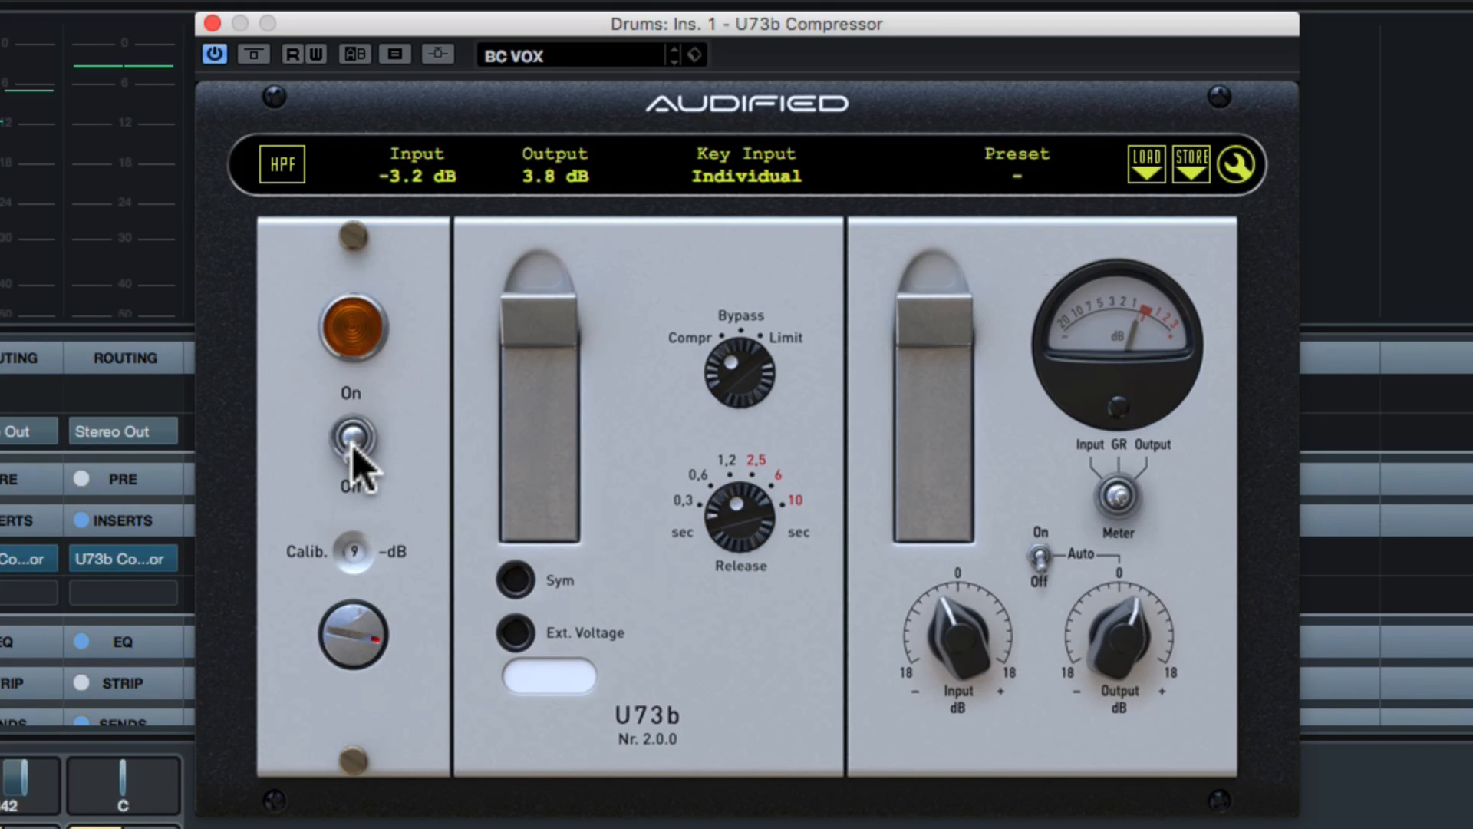
{"action": "left_click", "coordinate": [353, 447]}
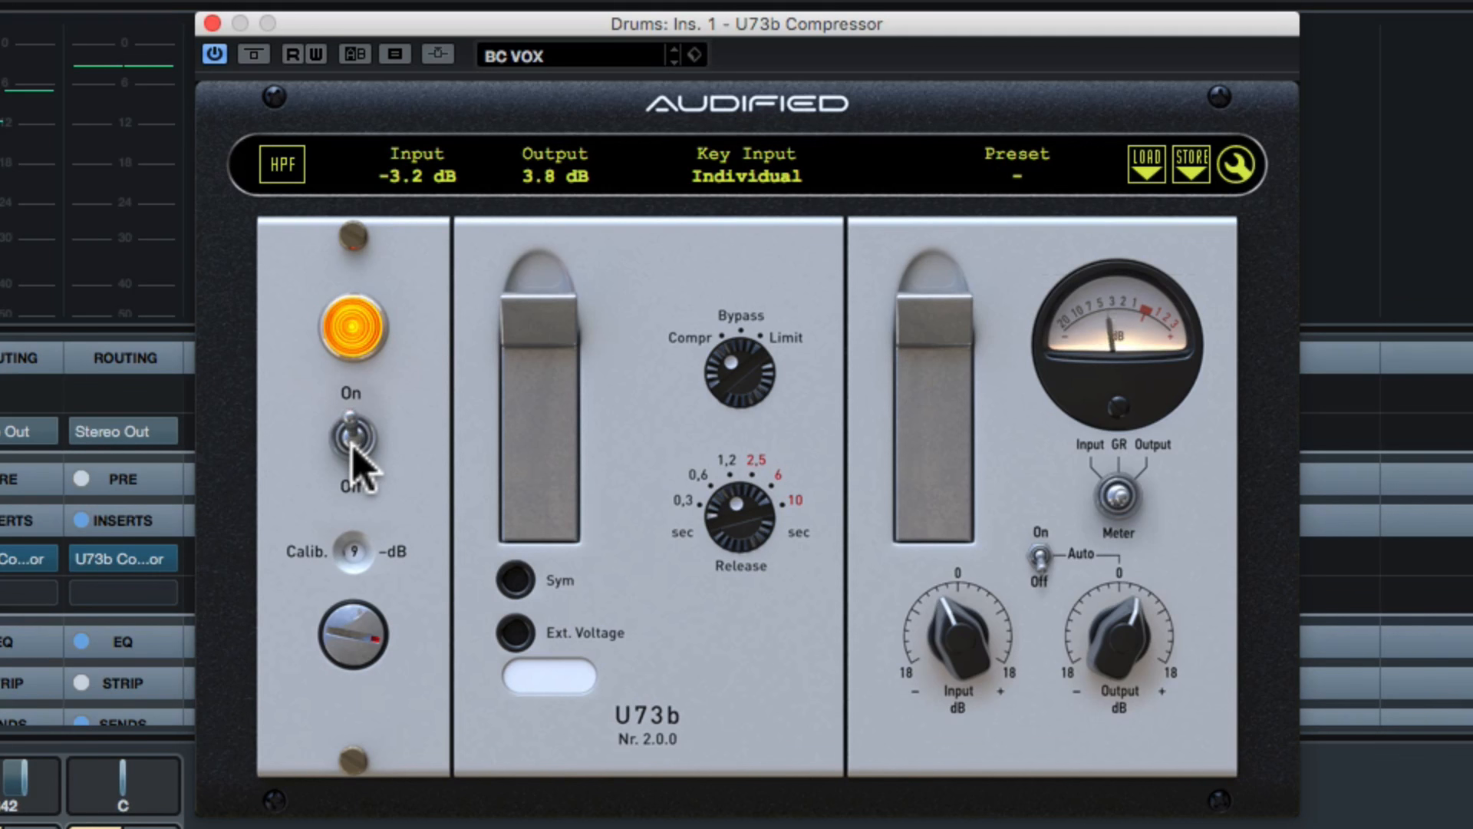
{"action": "left_click", "coordinate": [353, 447]}
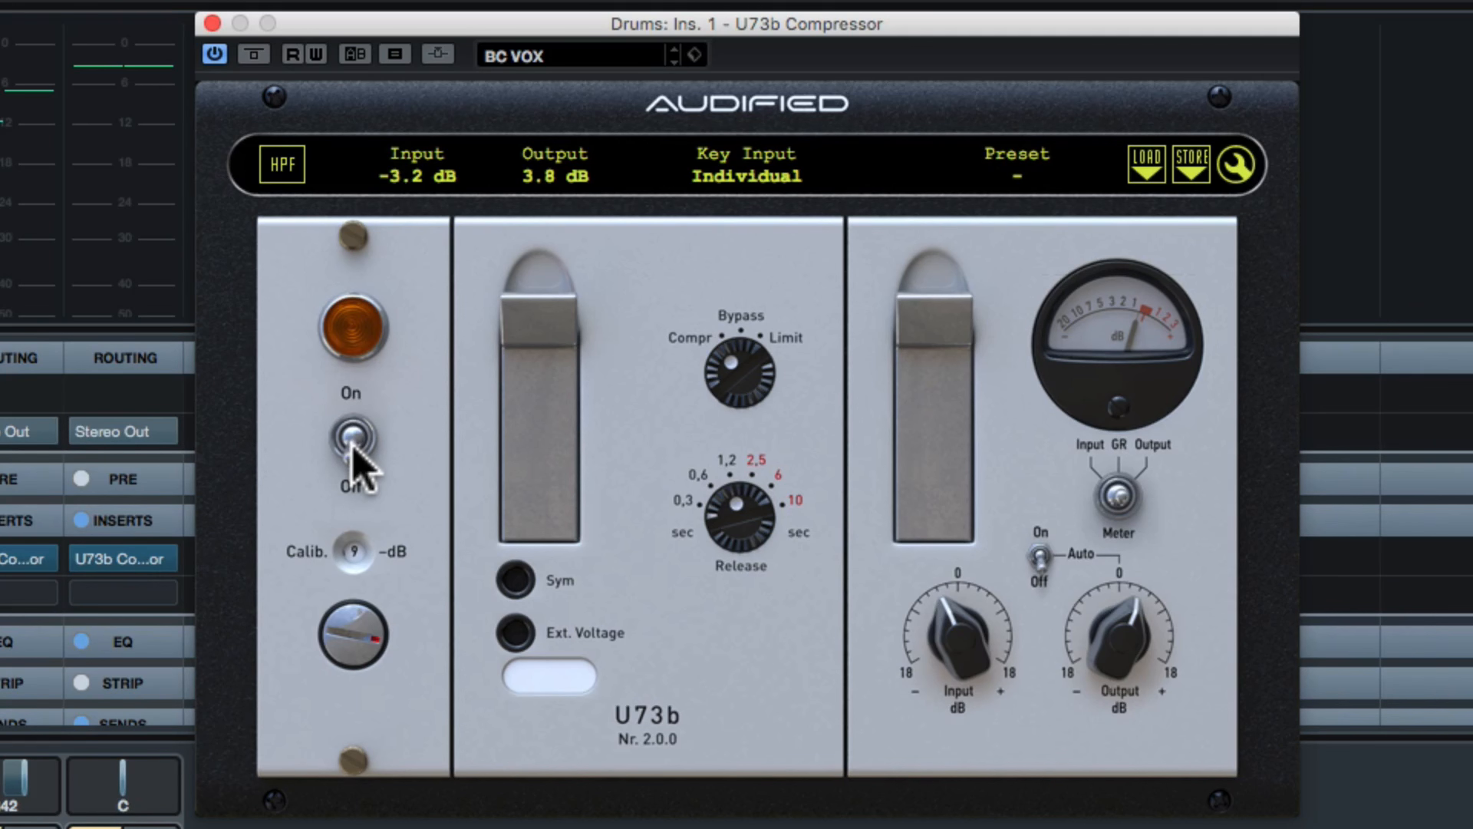
{"action": "left_click", "coordinate": [353, 448]}
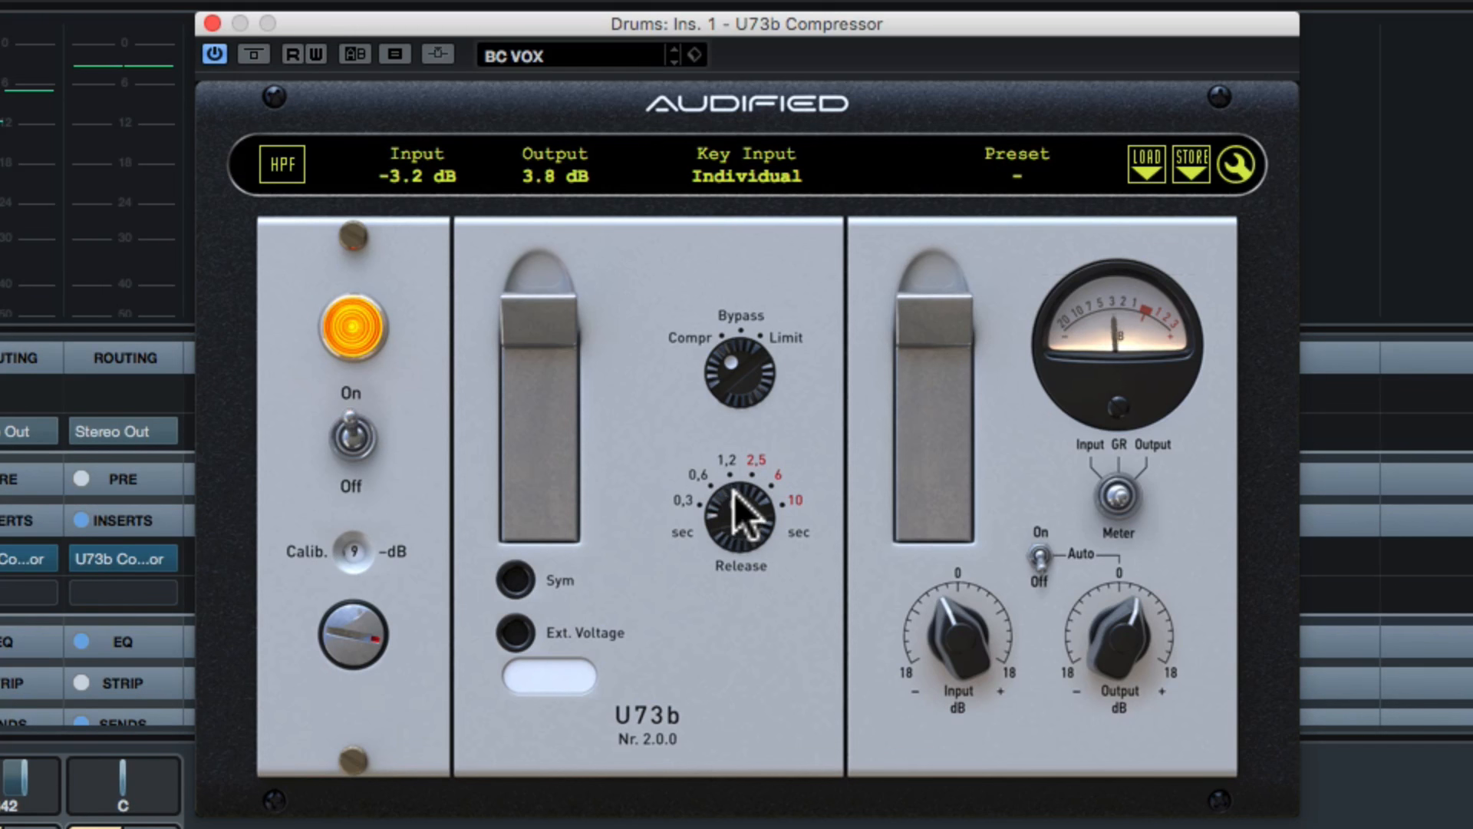
Step: Set the Drums compressor's release to 0.6 seconds and, with Auto gain on, its input to -3.5 dB and output to 4.8 dB
{"action": "left_click_drag", "start_coordinate": [734, 491], "coordinate": [714, 492]}
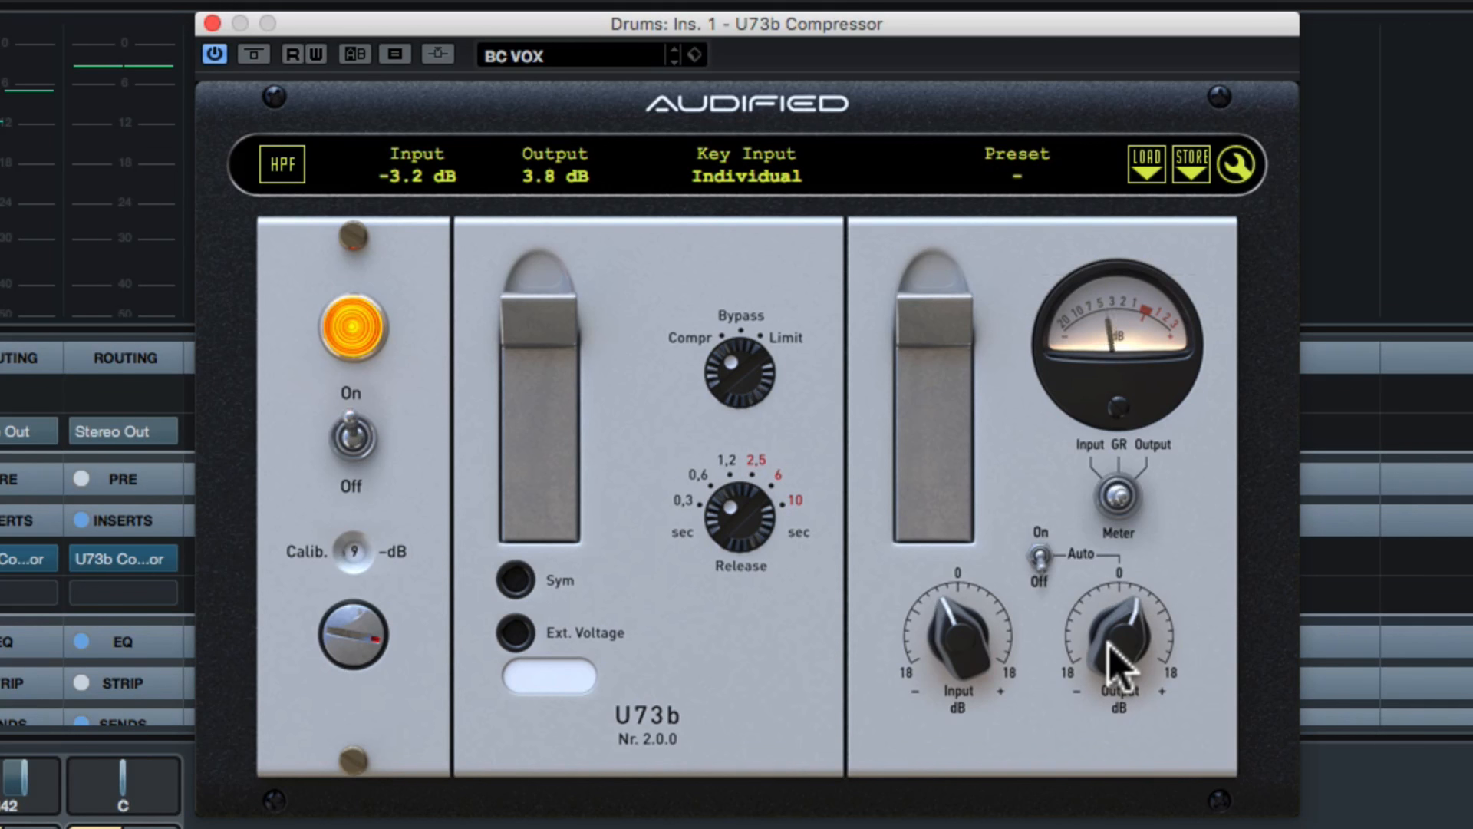
{"action": "left_click", "coordinate": [1041, 557]}
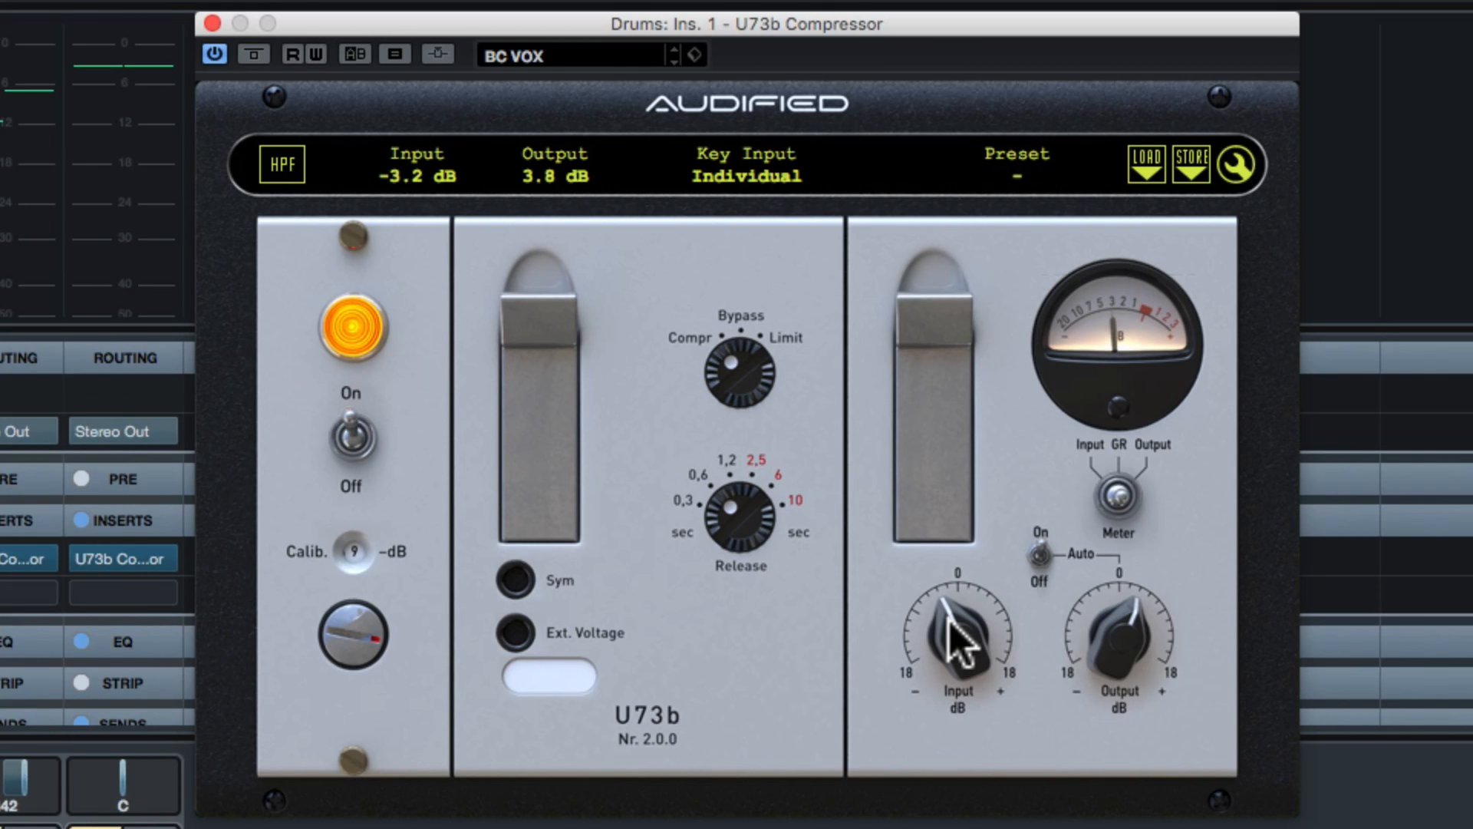
{"action": "mouse_move", "coordinate": [949, 626]}
{"action": "left_mouse_down"}
{"action": "mouse_move", "coordinate": [957, 549]}
{"action": "mouse_move", "coordinate": [952, 648]}
{"action": "mouse_move", "coordinate": [948, 635]}
{"action": "left_mouse_up"}
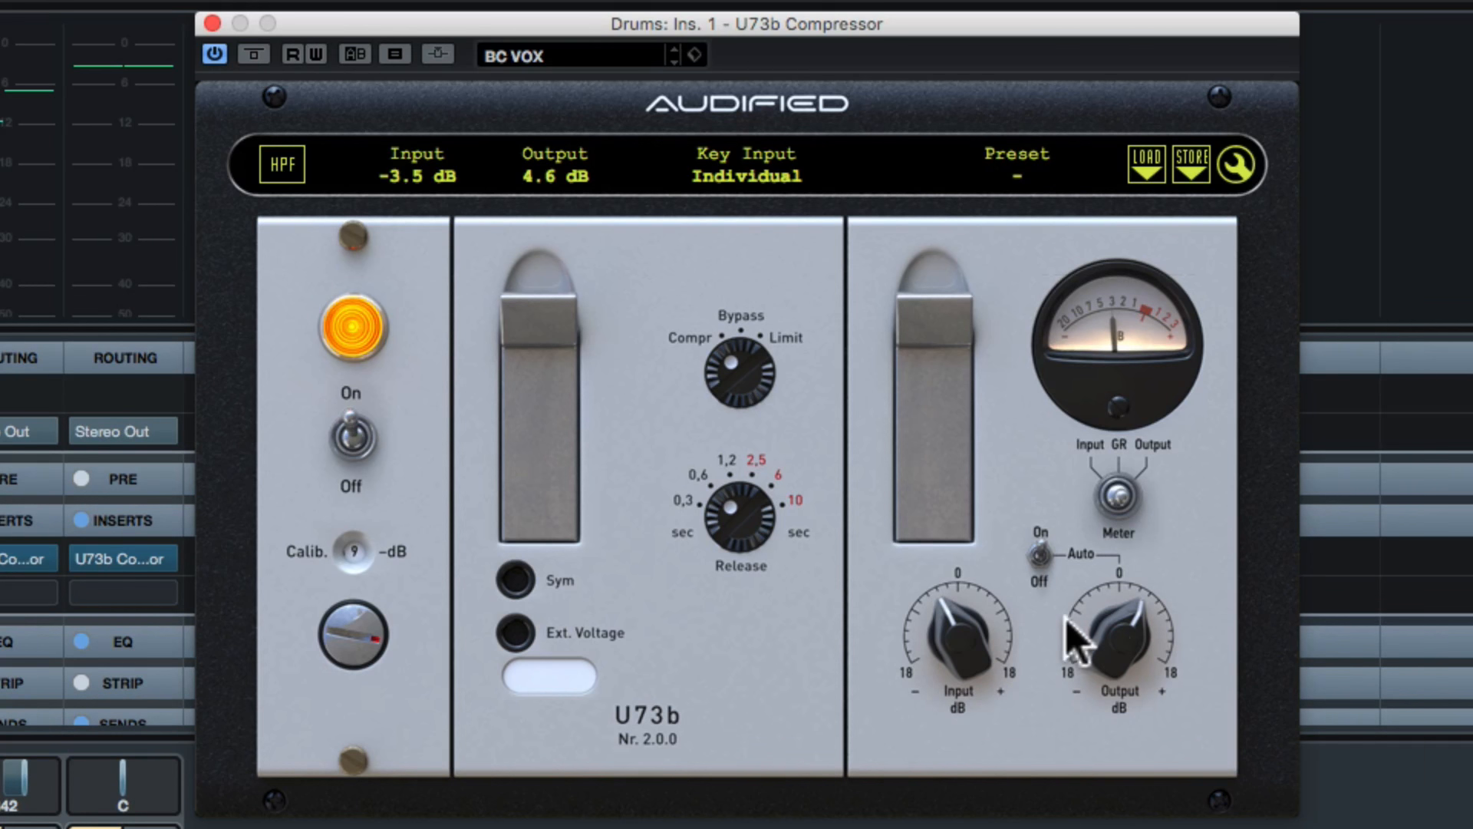
{"action": "mouse_move", "coordinate": [1118, 615]}
{"action": "left_mouse_down"}
{"action": "mouse_move", "coordinate": [1108, 668]}
{"action": "mouse_move", "coordinate": [1113, 596]}
{"action": "left_mouse_up"}
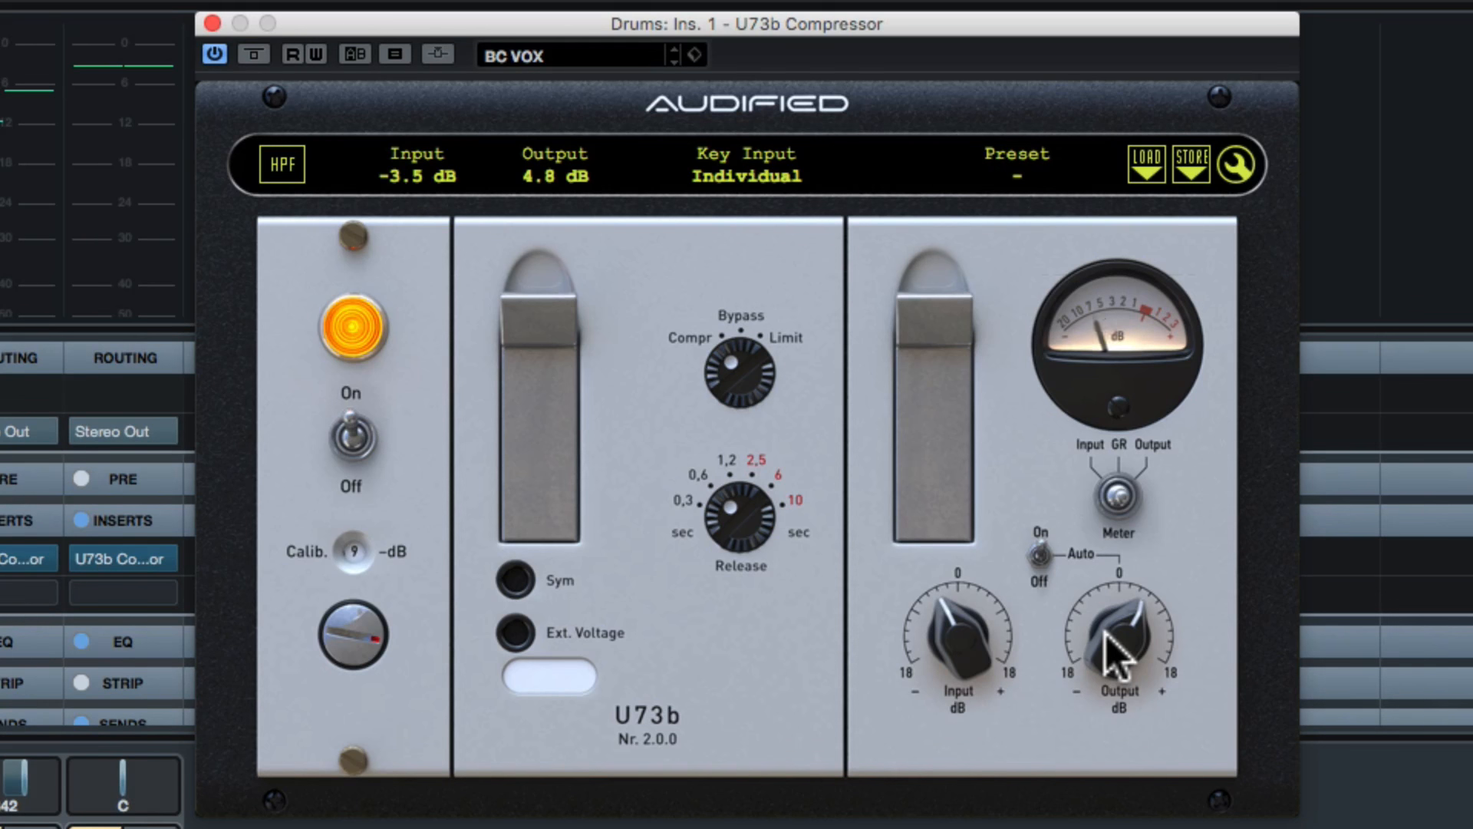
Step: Review the key input and preset options of the Drums compressor without choosing any
{"action": "left_click", "coordinate": [773, 172]}
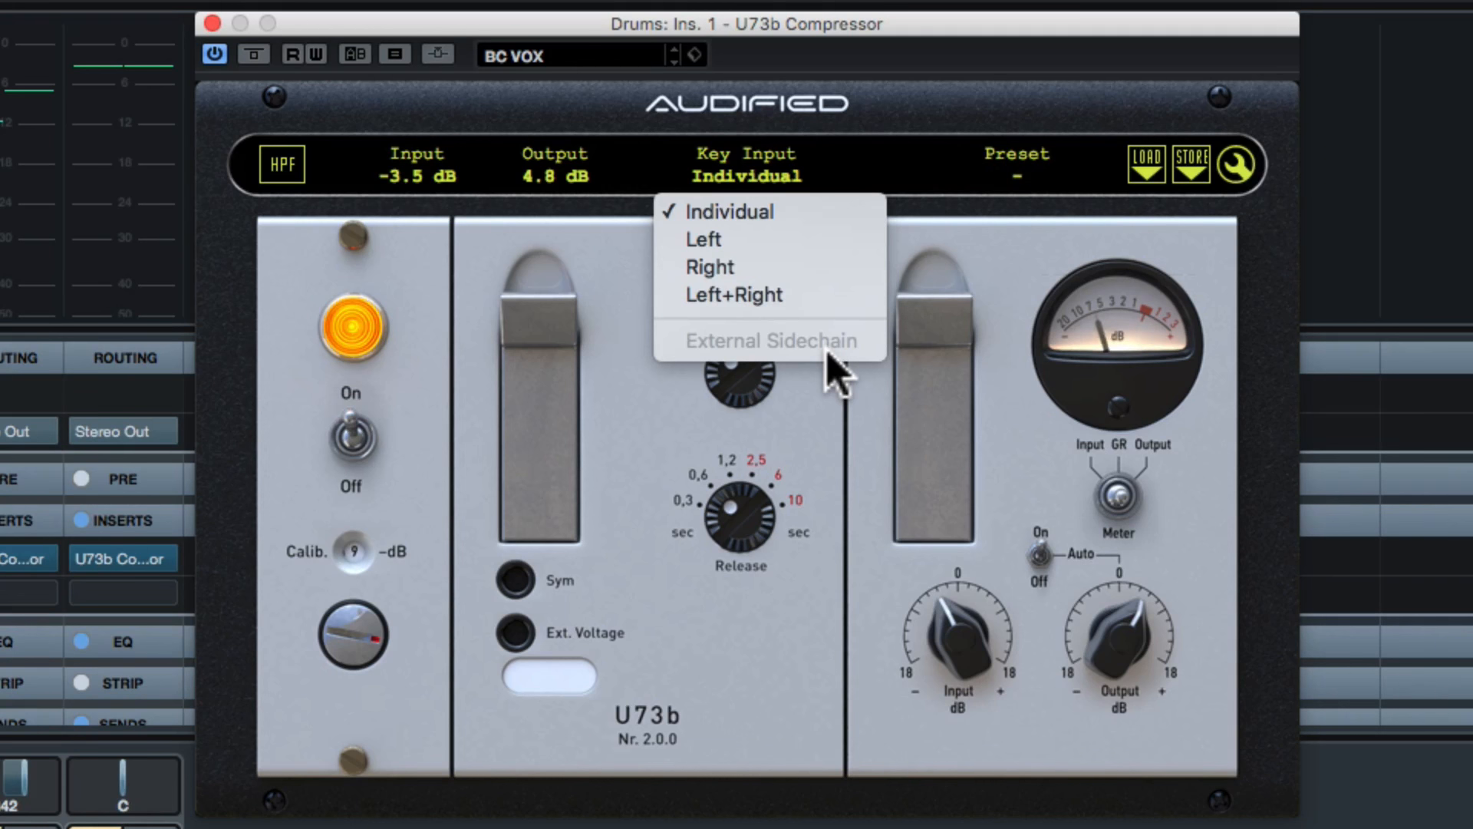
{"action": "left_click", "coordinate": [838, 127]}
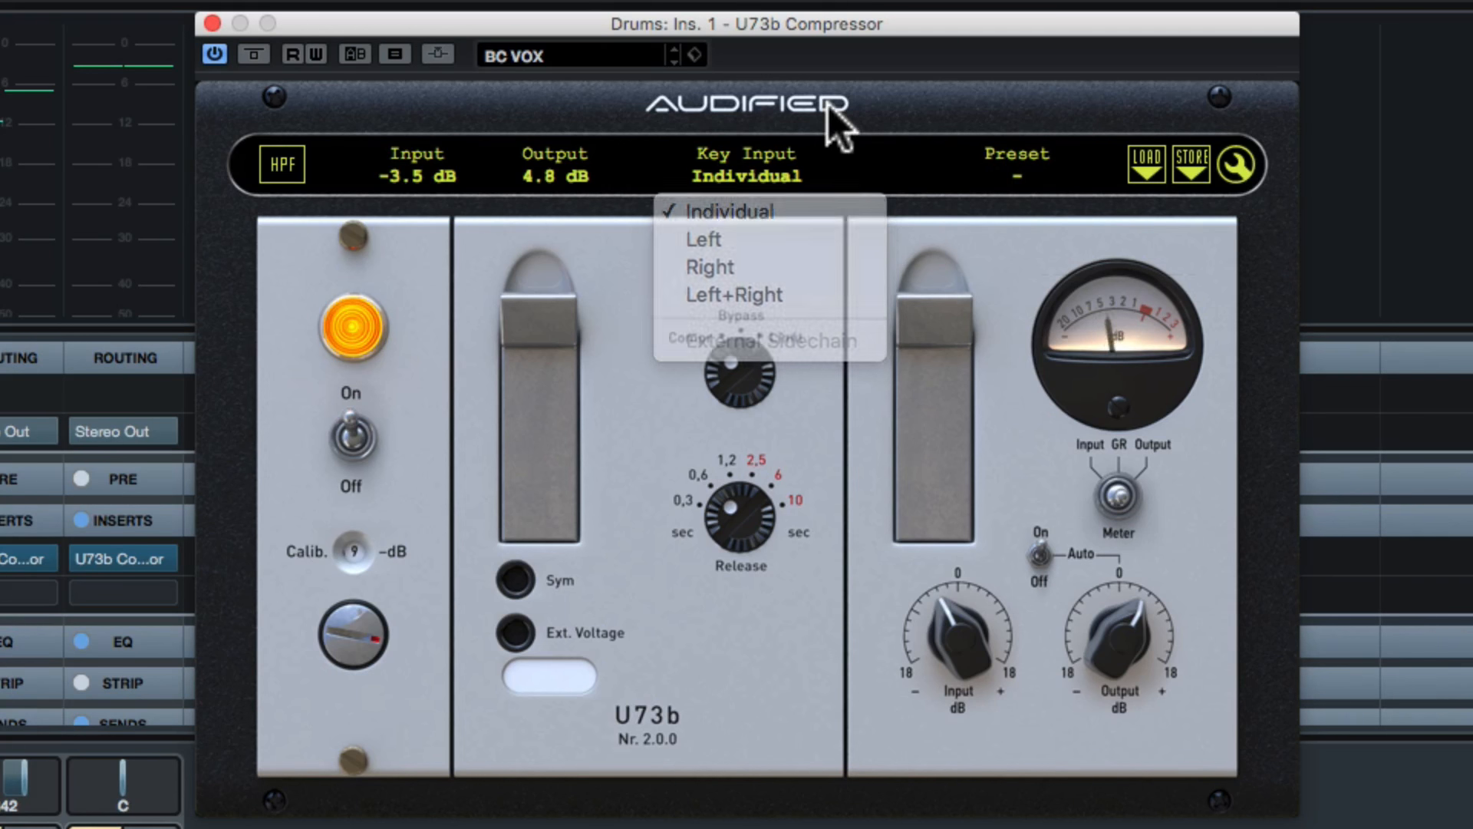
{"action": "left_click", "coordinate": [1005, 172]}
{"action": "left_click", "coordinate": [980, 95]}
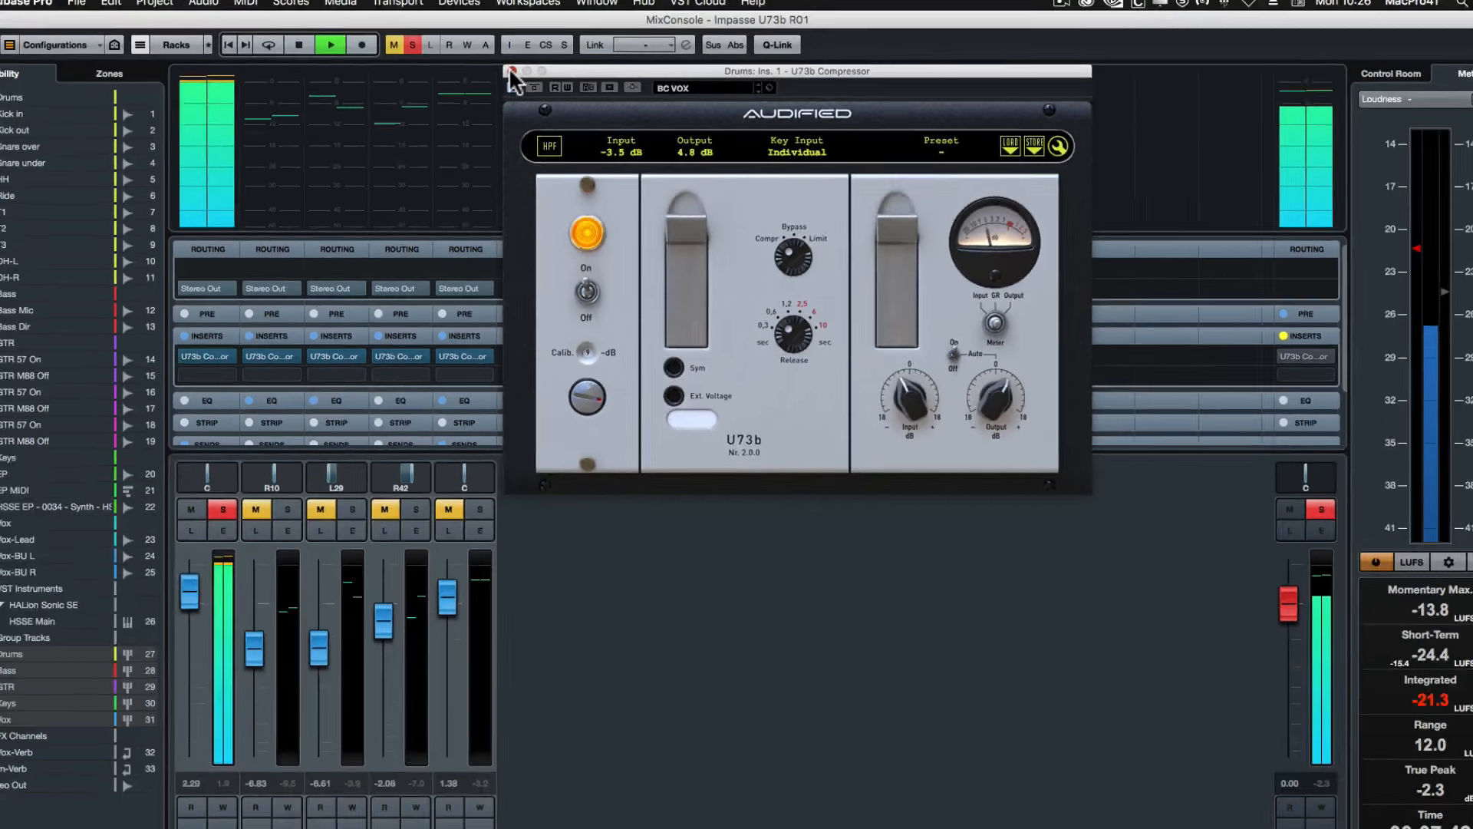
Step: Stop playback, move the solo from the Drums group to Bass, and open the Bass U73b Compressor in place of the Drums one
{"action": "left_click", "coordinate": [510, 69]}
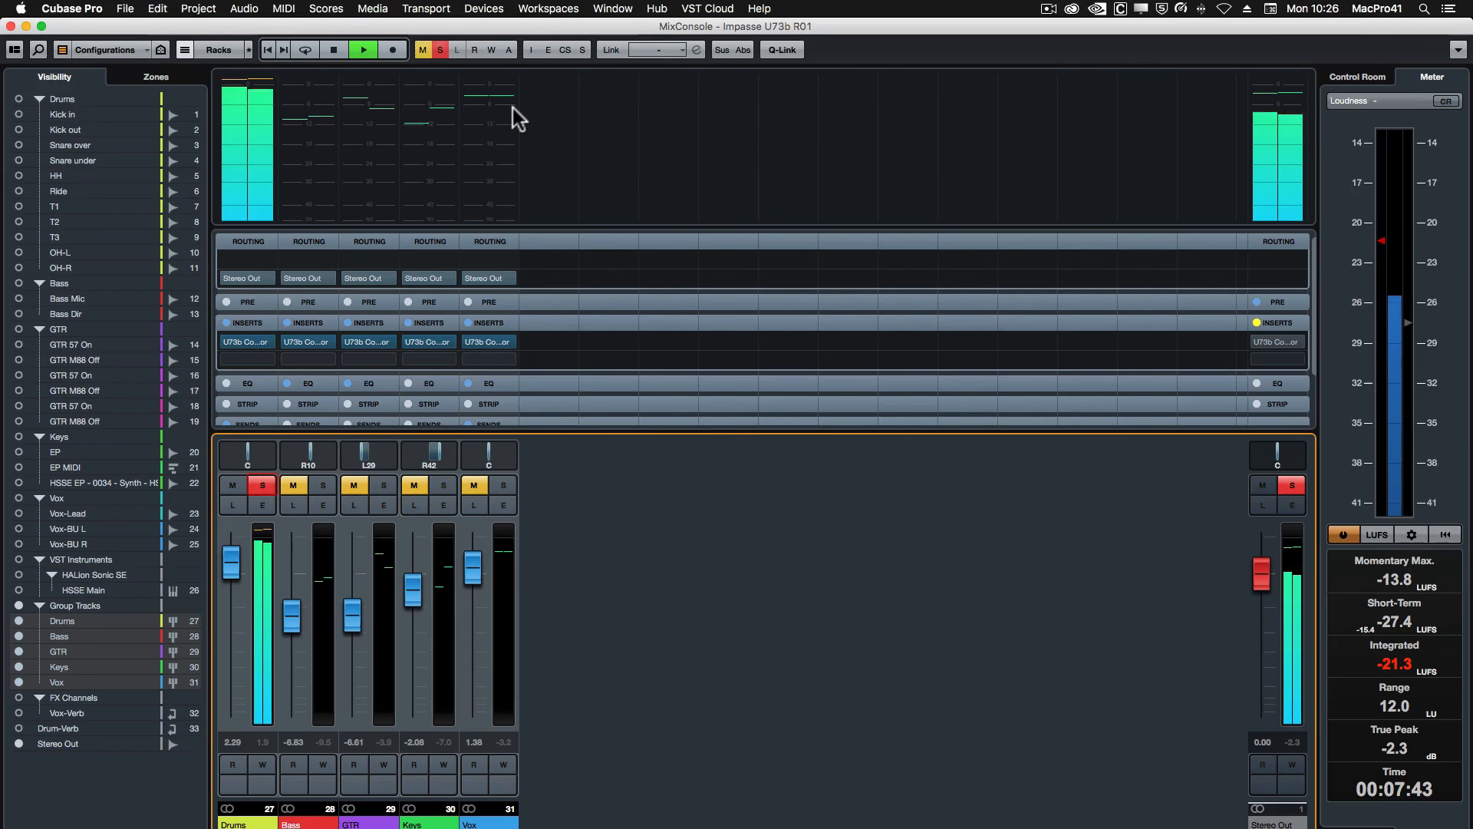
{"action": "key", "text": "space"}
{"action": "left_click", "coordinate": [262, 484]}
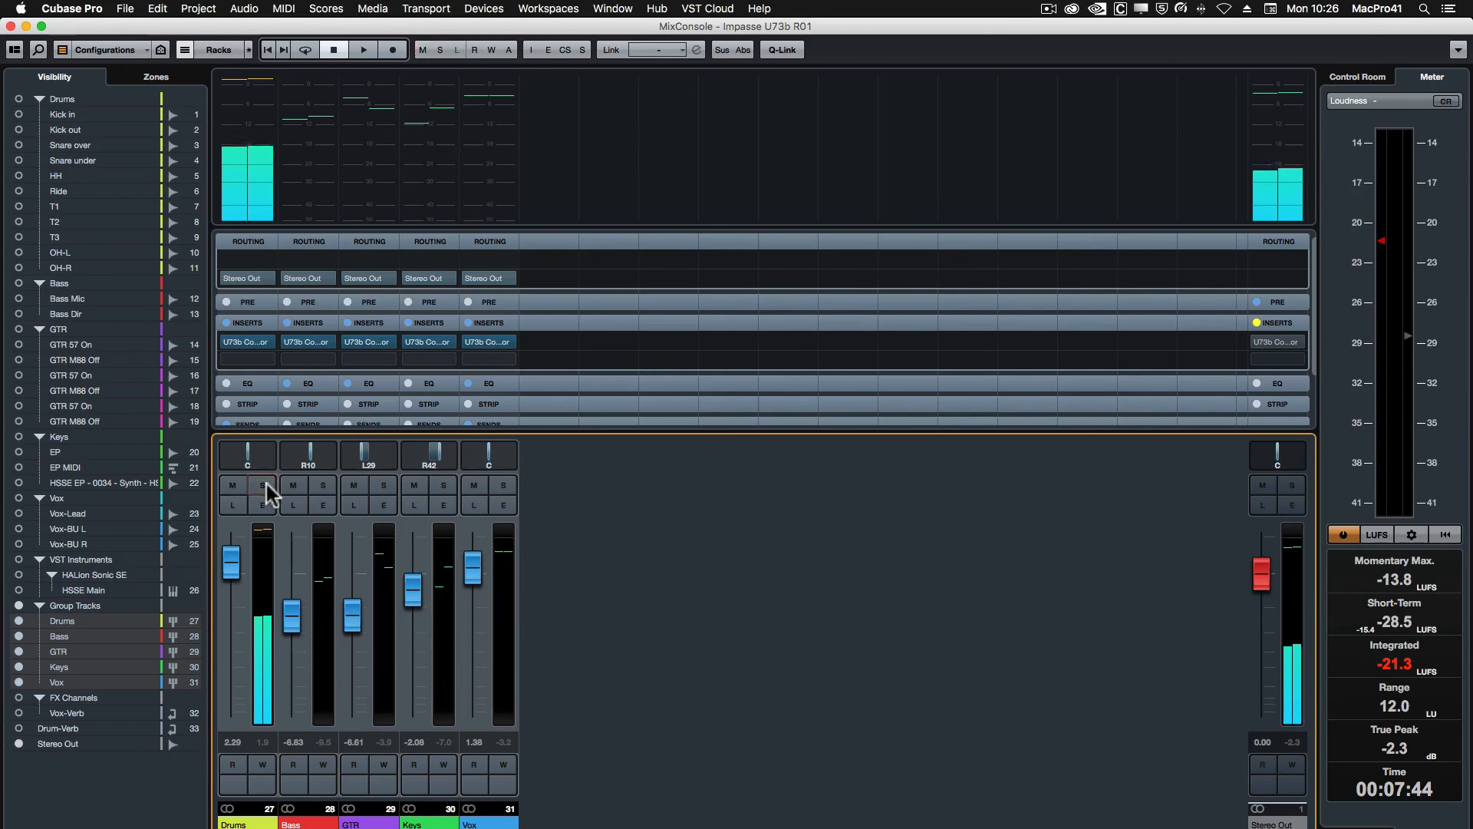
{"action": "left_click", "coordinate": [323, 485]}
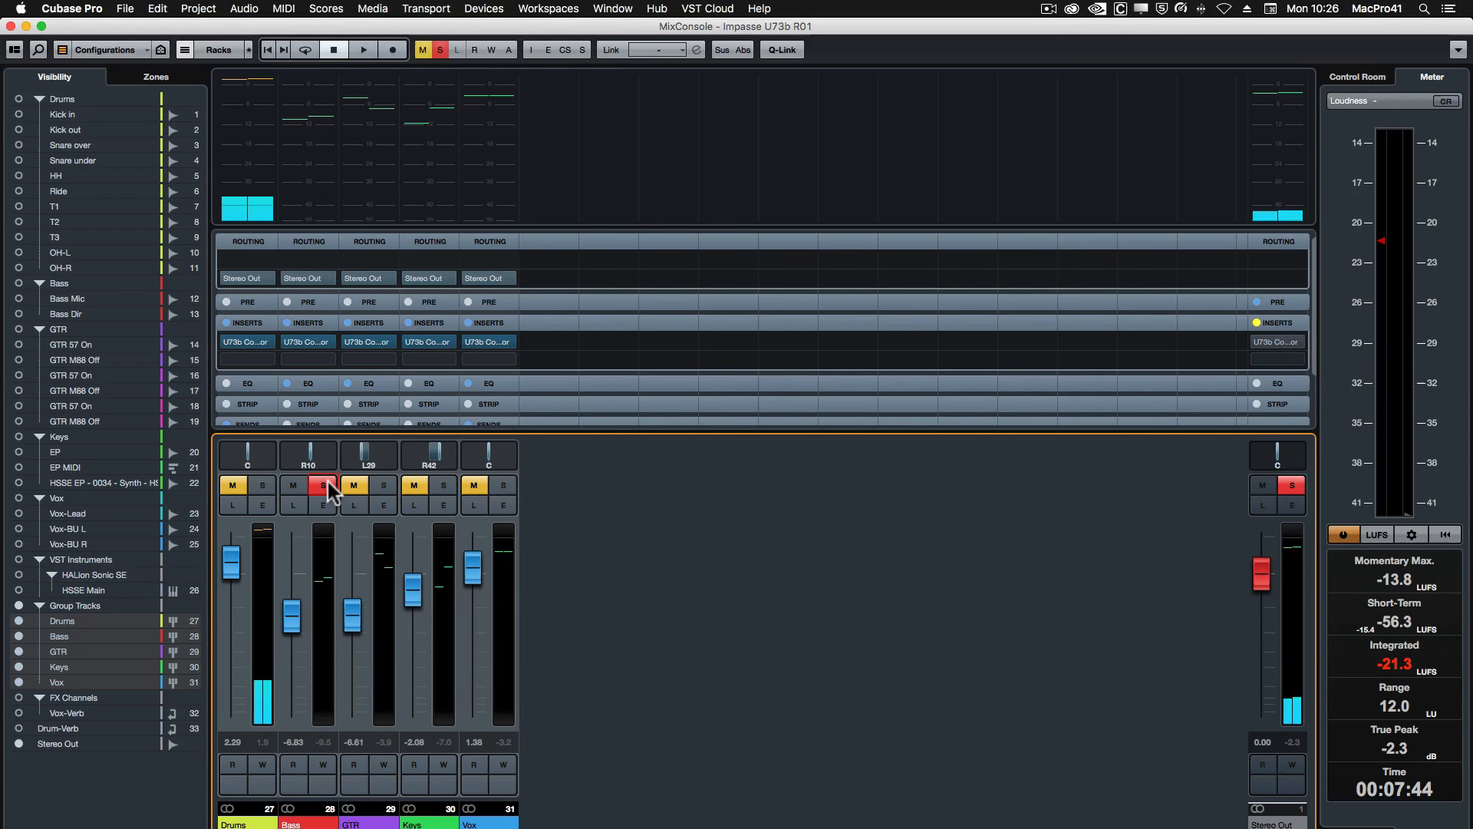
{"action": "left_click", "coordinate": [308, 341]}
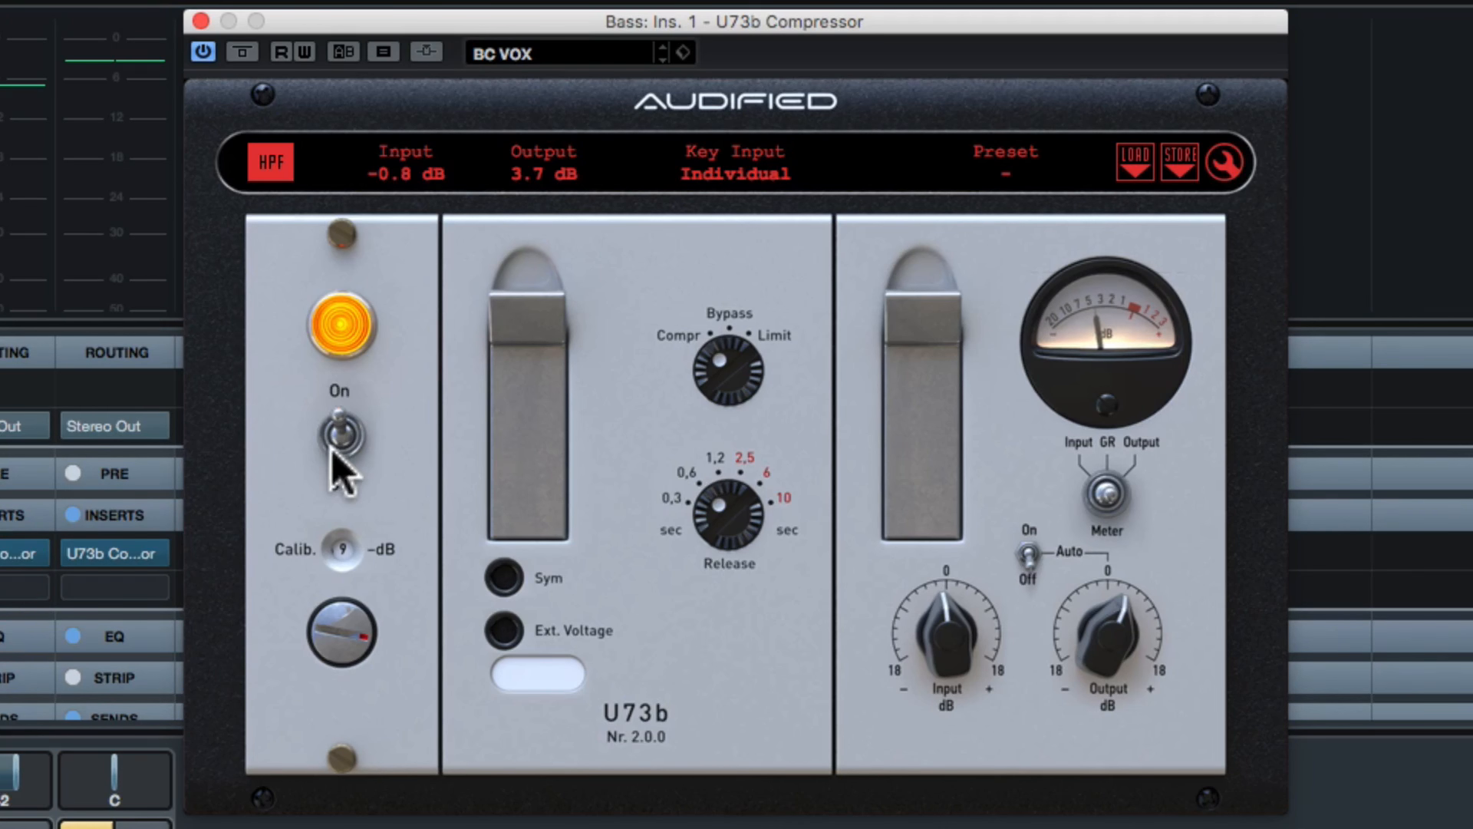
Step: Compare the Bass sound by switching the compressor off and on twice and its HPF off and on once
{"action": "left_click", "coordinate": [351, 443]}
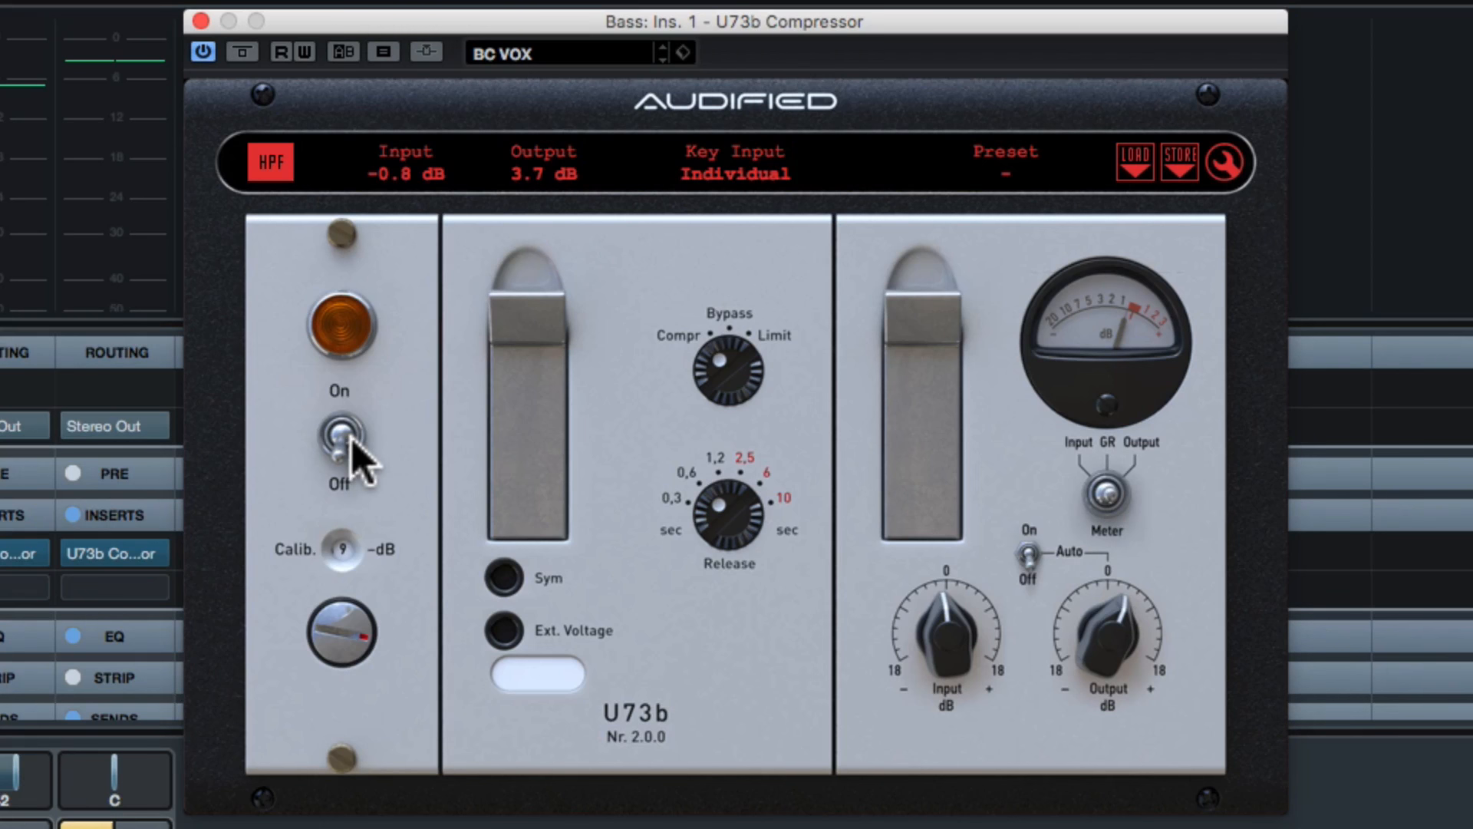
{"action": "left_click", "coordinate": [351, 441]}
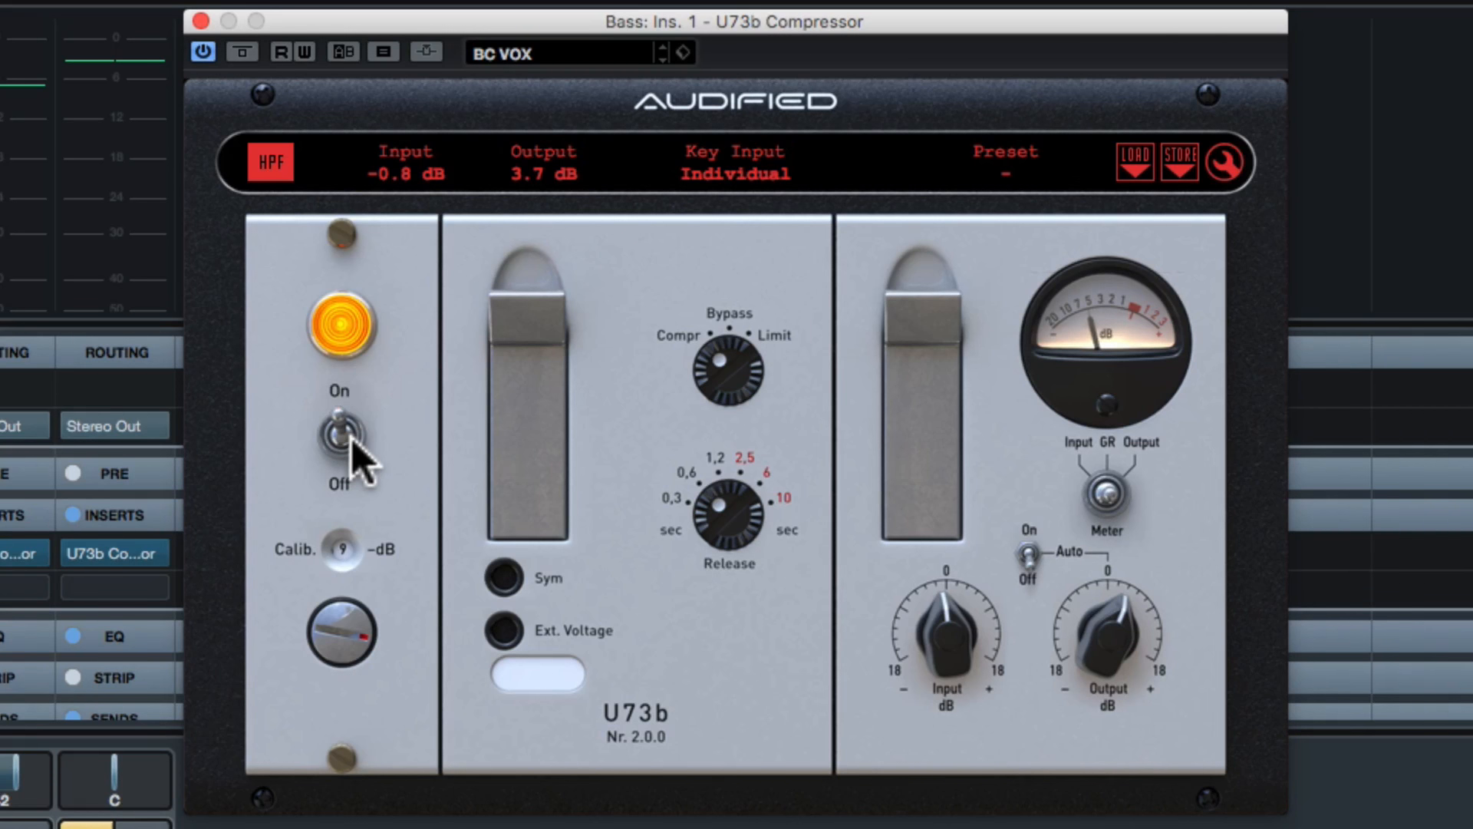
{"action": "left_click", "coordinate": [351, 442]}
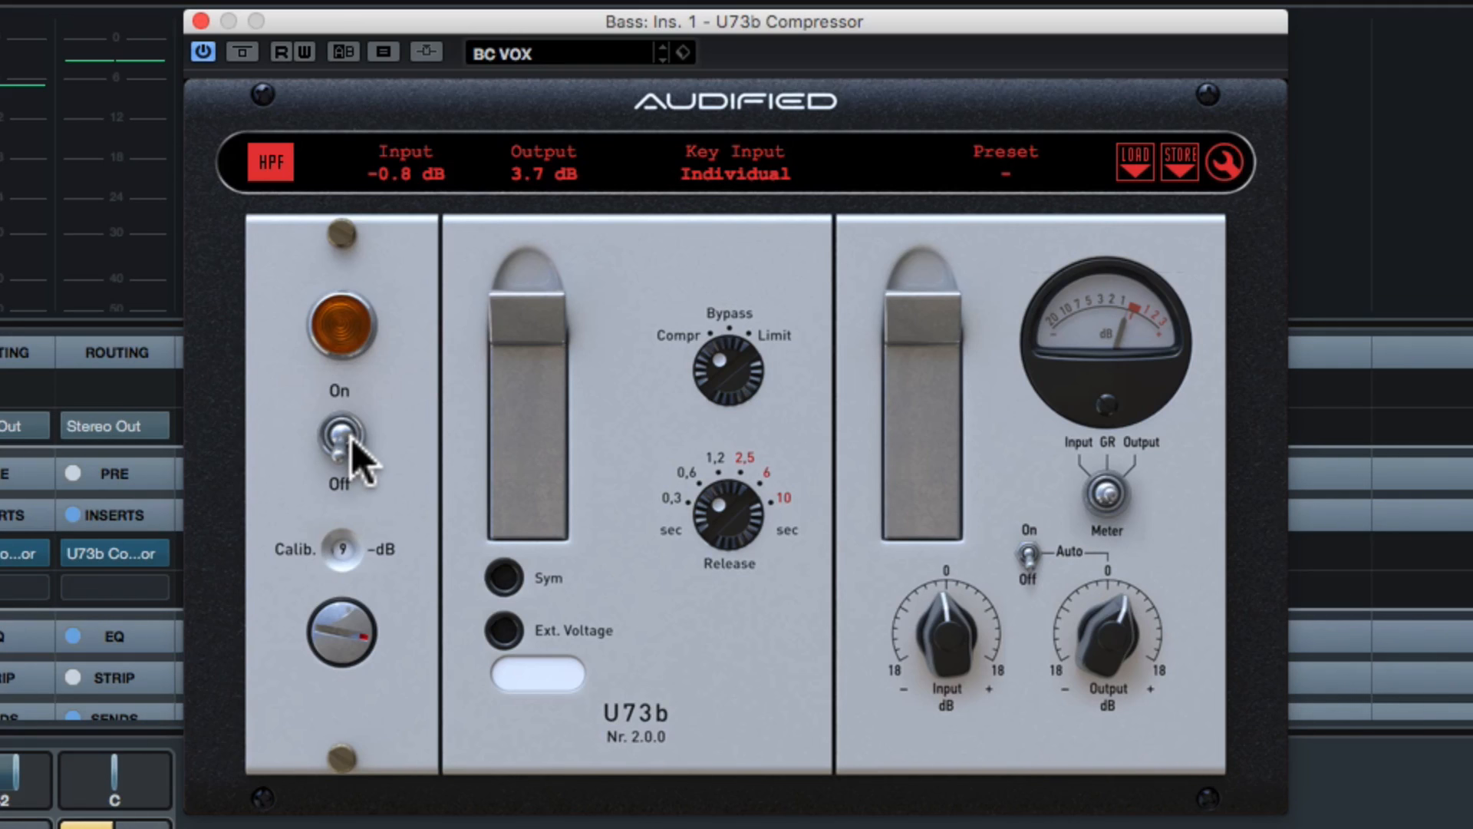
{"action": "left_click", "coordinate": [352, 443]}
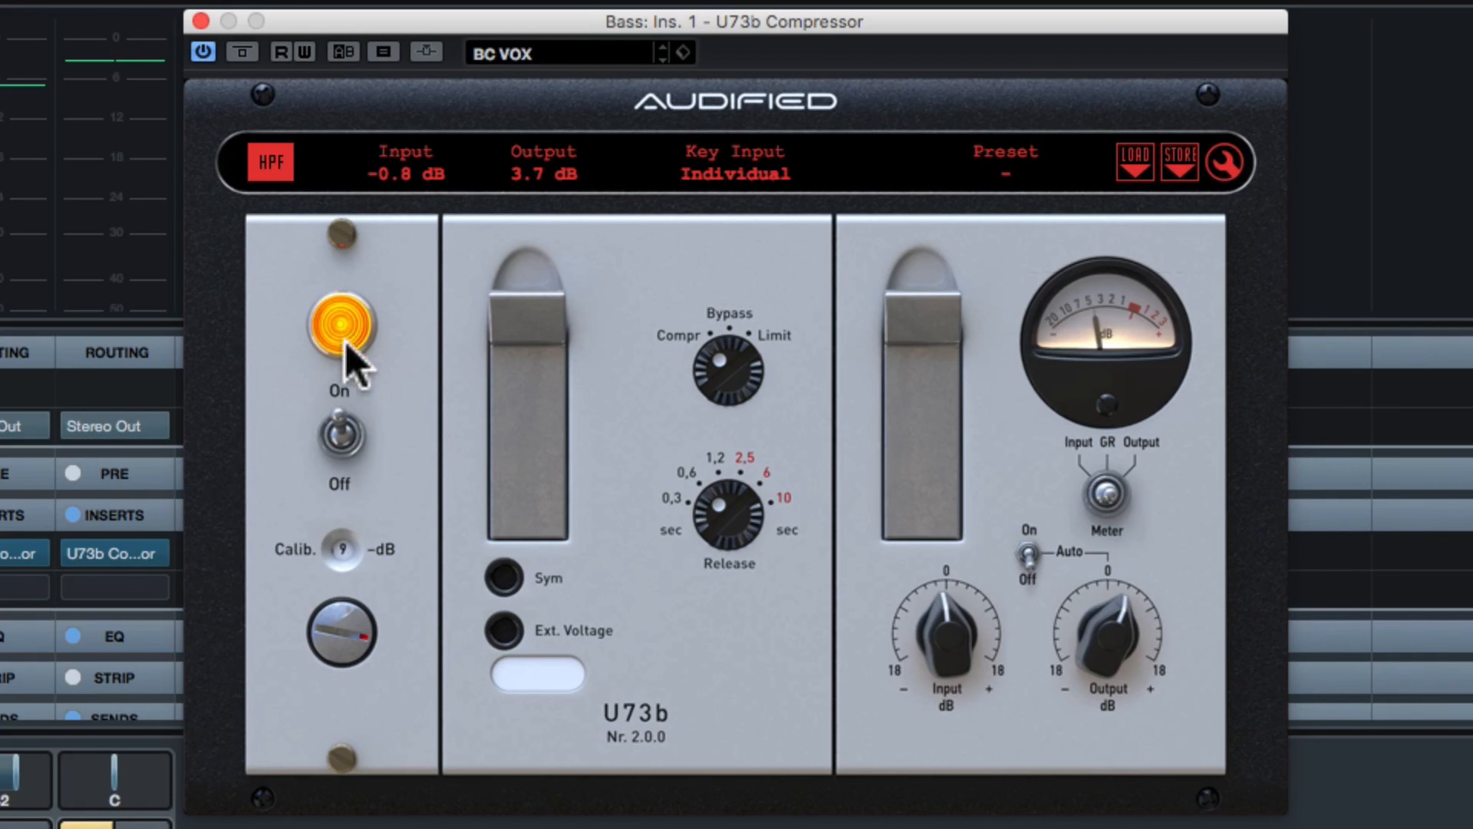
{"action": "left_click", "coordinate": [280, 177]}
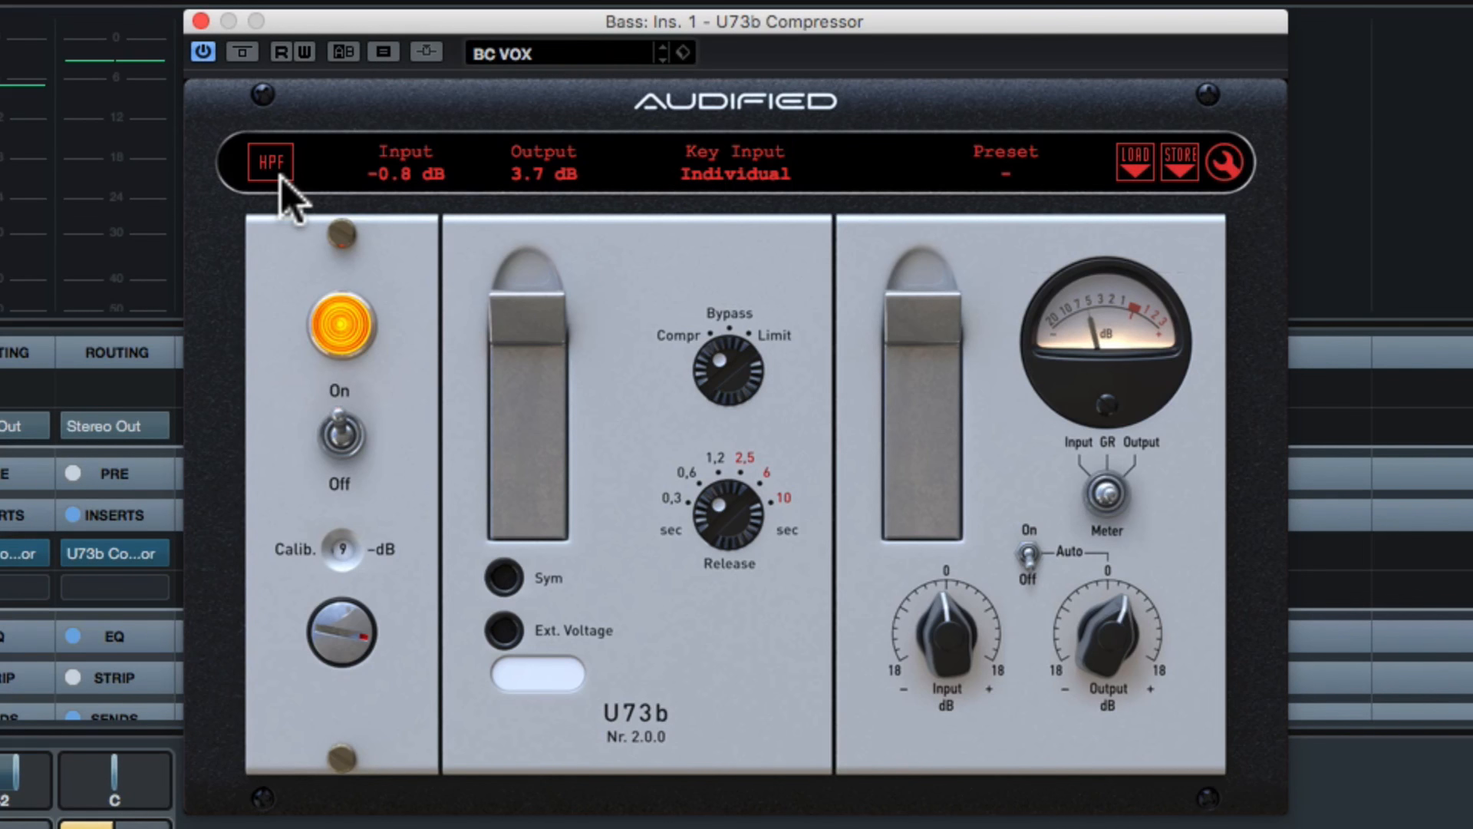
{"action": "left_click", "coordinate": [280, 177]}
Step: Replace the Bass compressor window with the GTR group's U73b Compressor and move the solo from Bass to GTR
{"action": "left_click", "coordinate": [201, 21]}
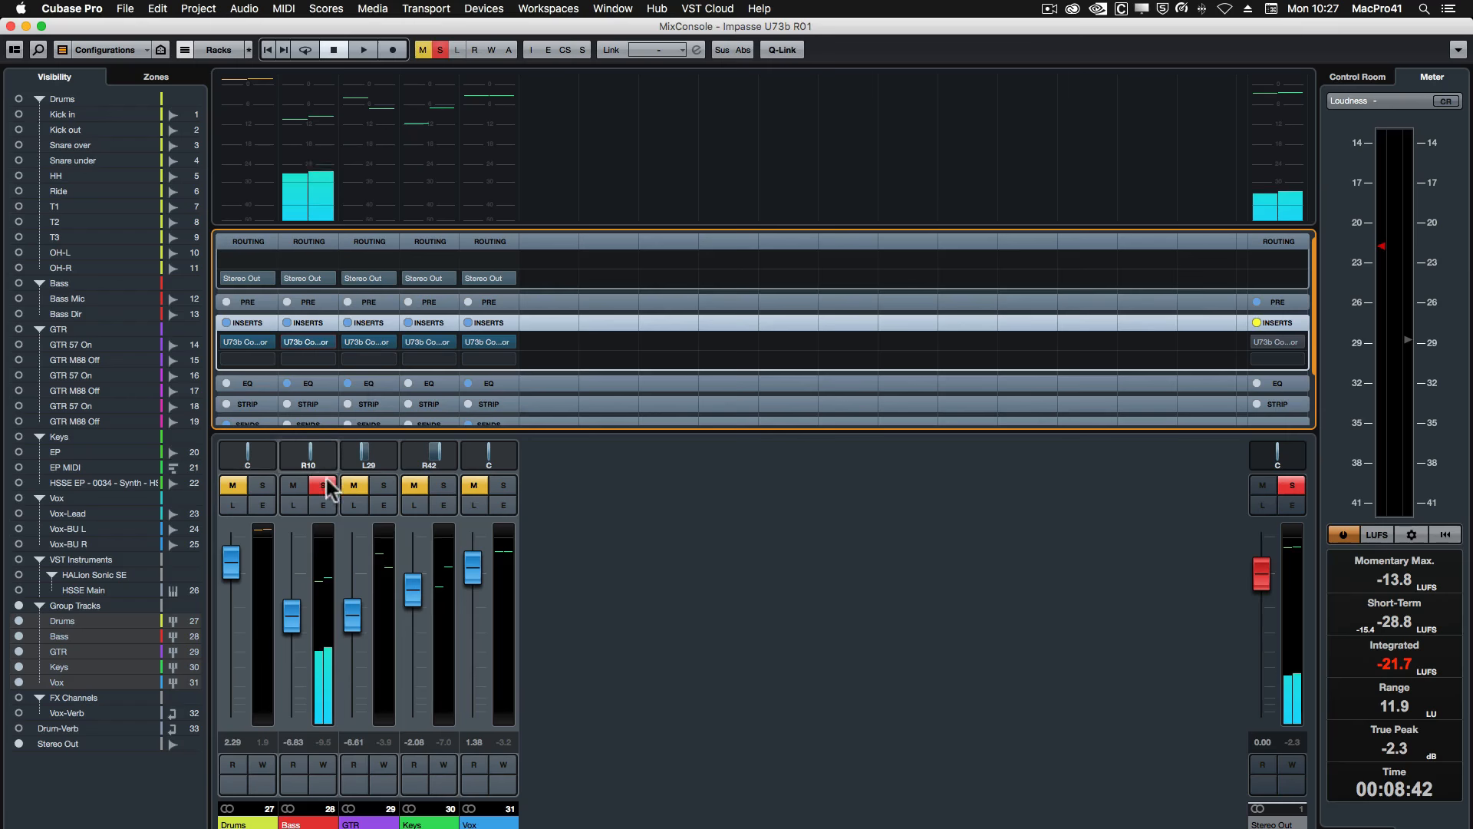
{"action": "left_click", "coordinate": [70, 650]}
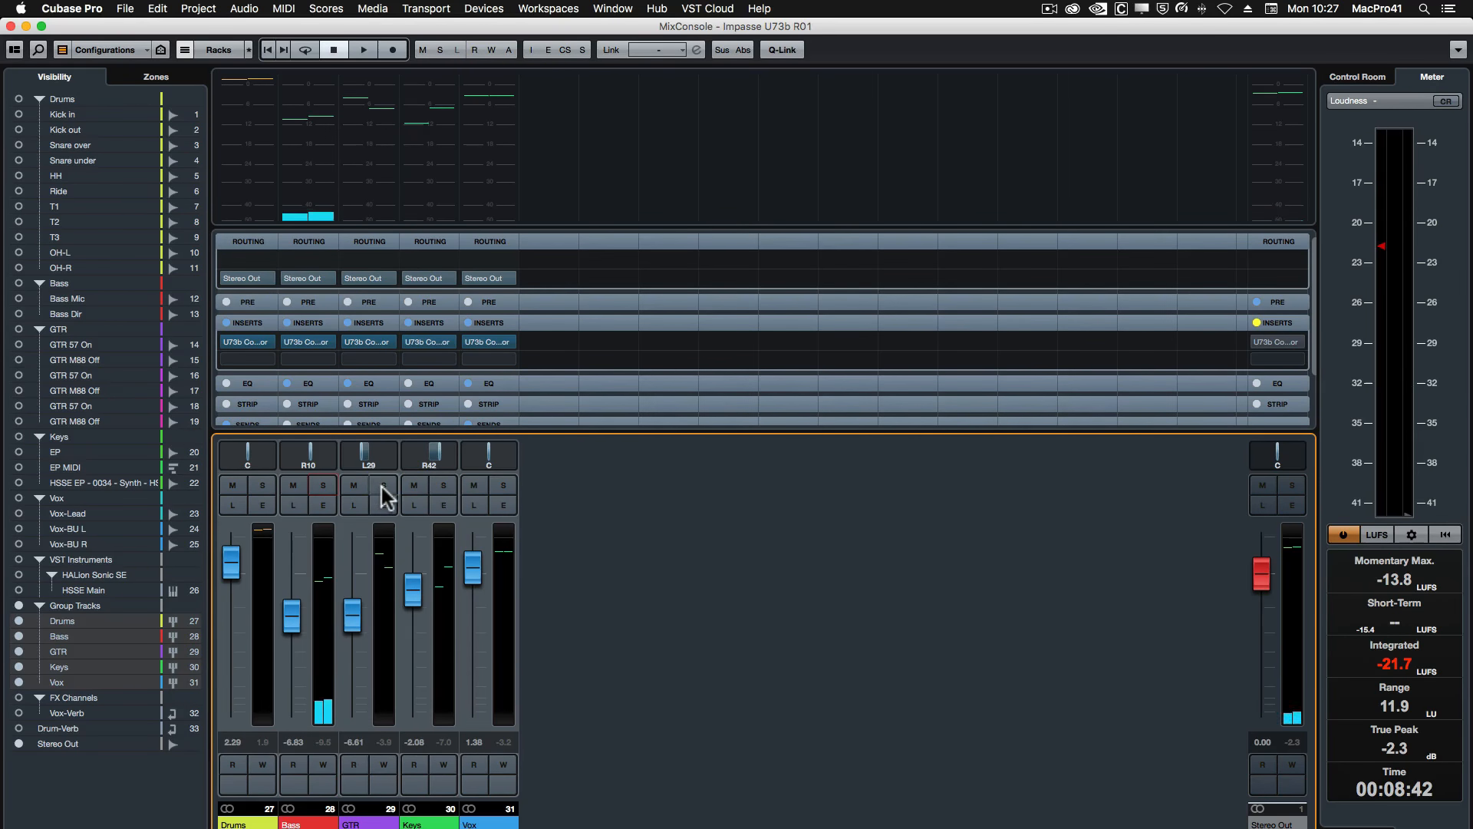
{"action": "left_click", "coordinate": [369, 342]}
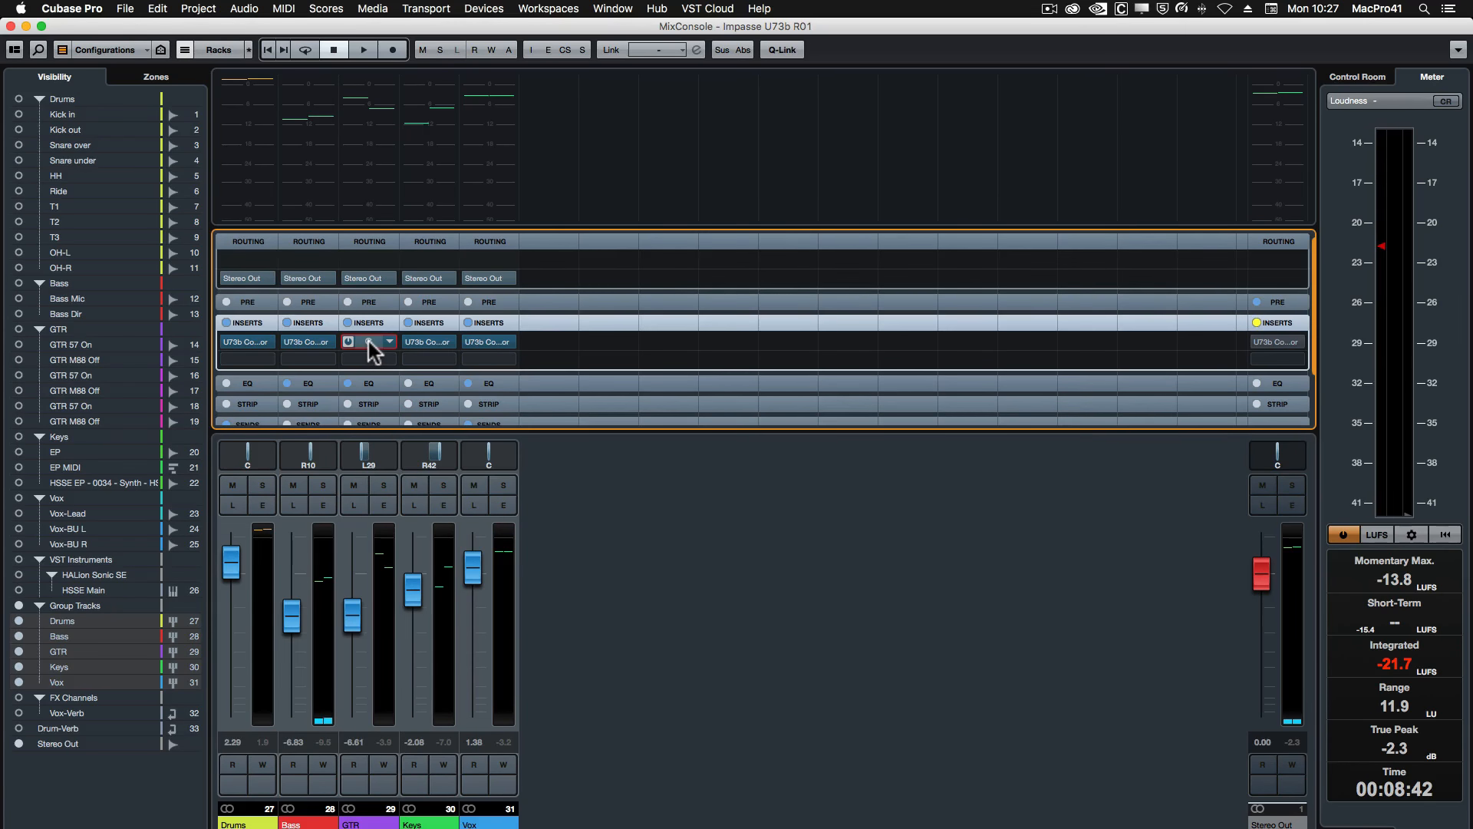
{"action": "left_click", "coordinate": [369, 342]}
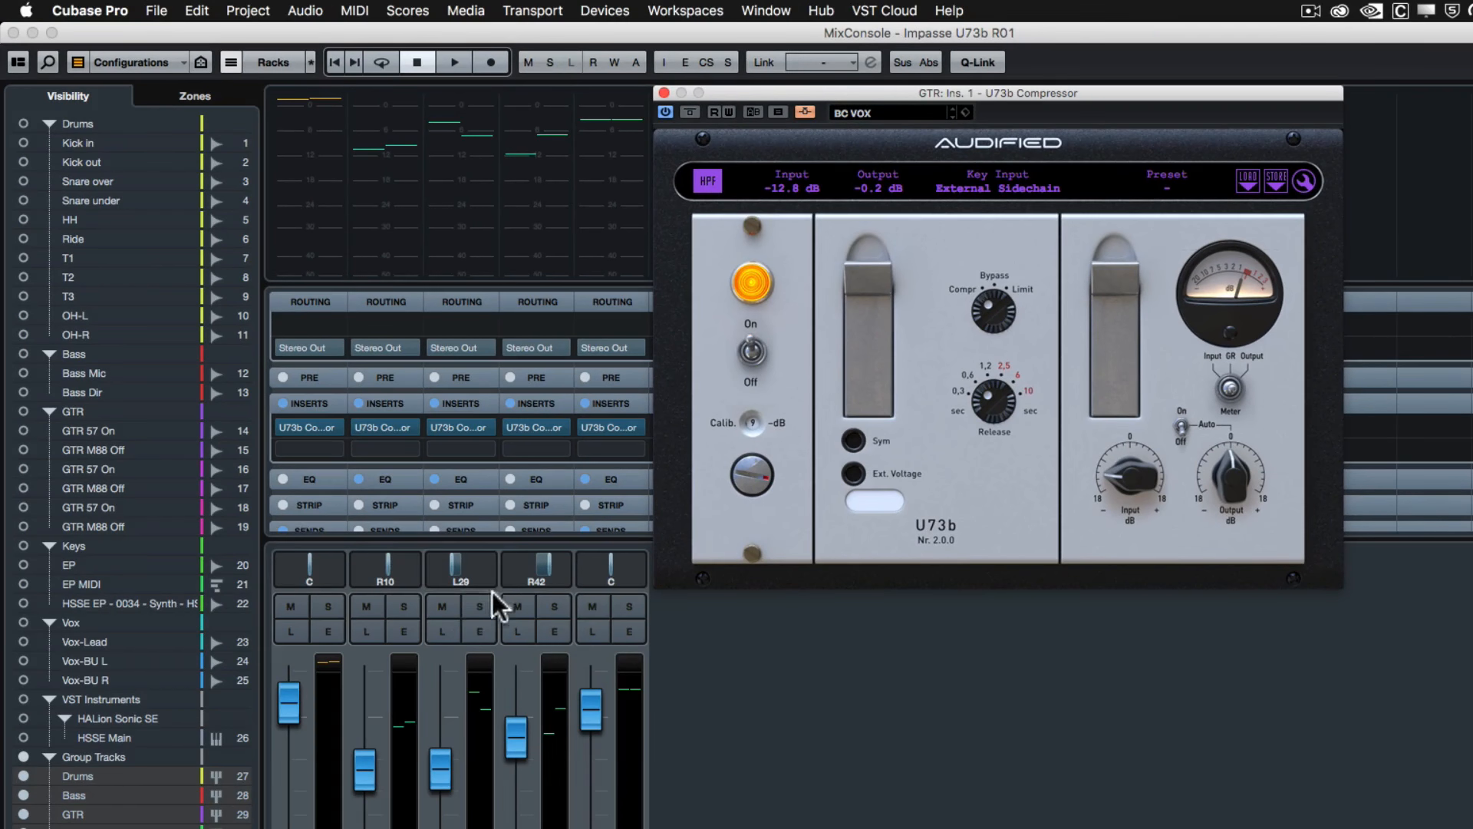
{"action": "left_click", "coordinate": [479, 602]}
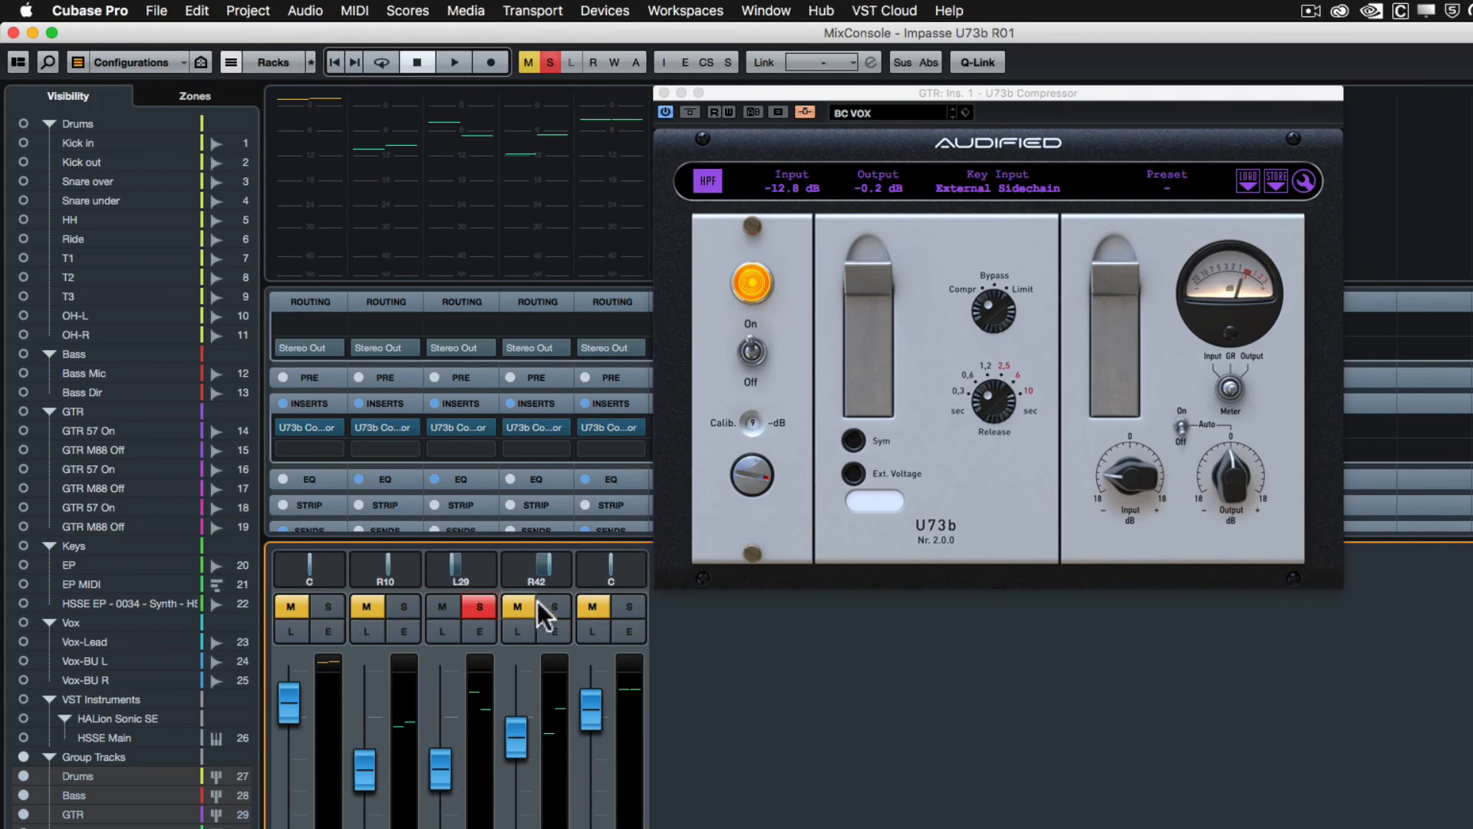
Step: Move the solo from GTR to Vox and close the GTR compressor window
{"action": "left_click", "coordinate": [629, 606]}
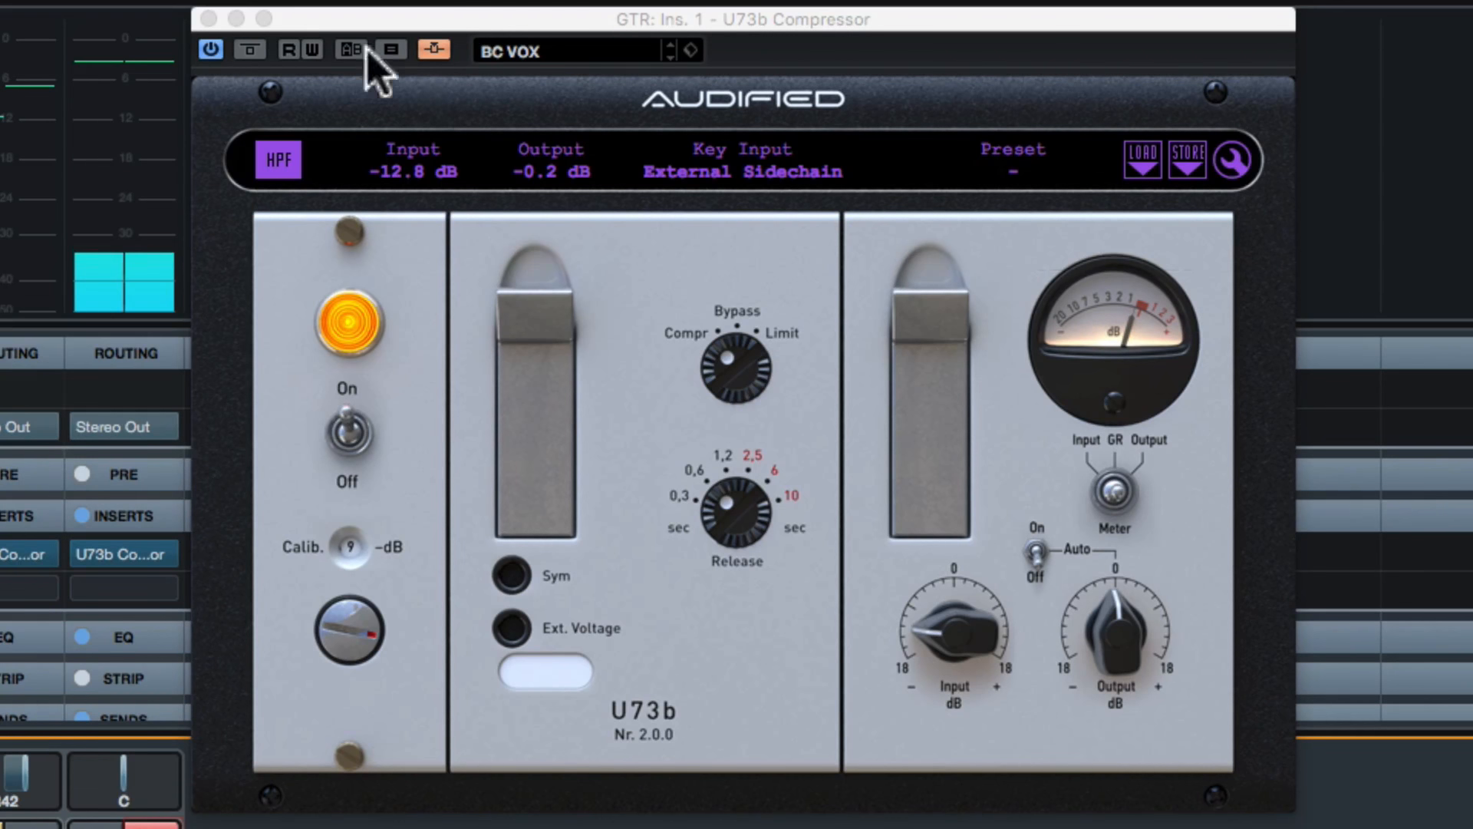
{"action": "left_click", "coordinate": [208, 17]}
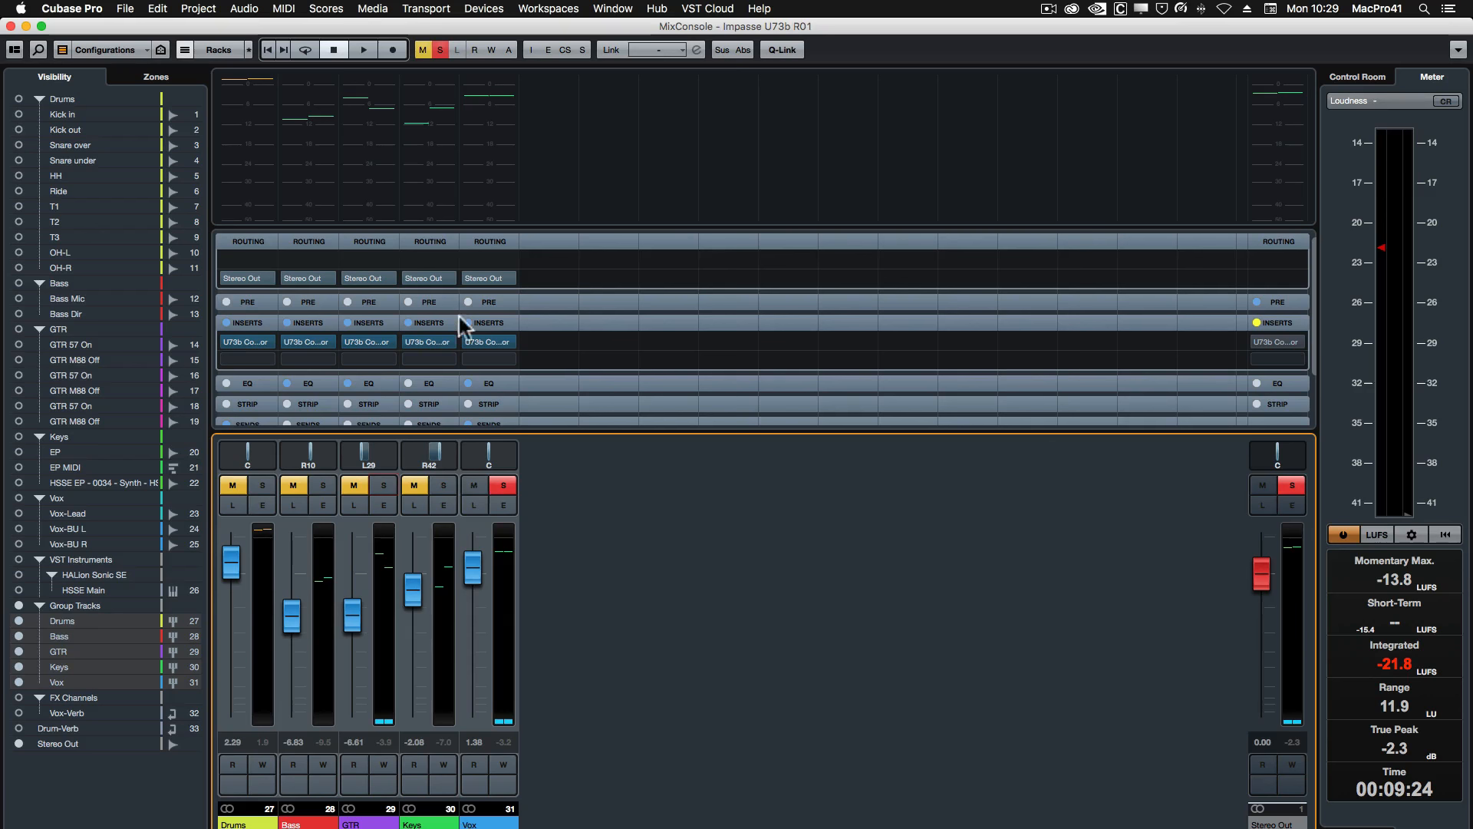
Step: Clear the existing solo, open the Keys group's U73b Compressor, and play the Keys group soloed
{"action": "left_click", "coordinate": [440, 50]}
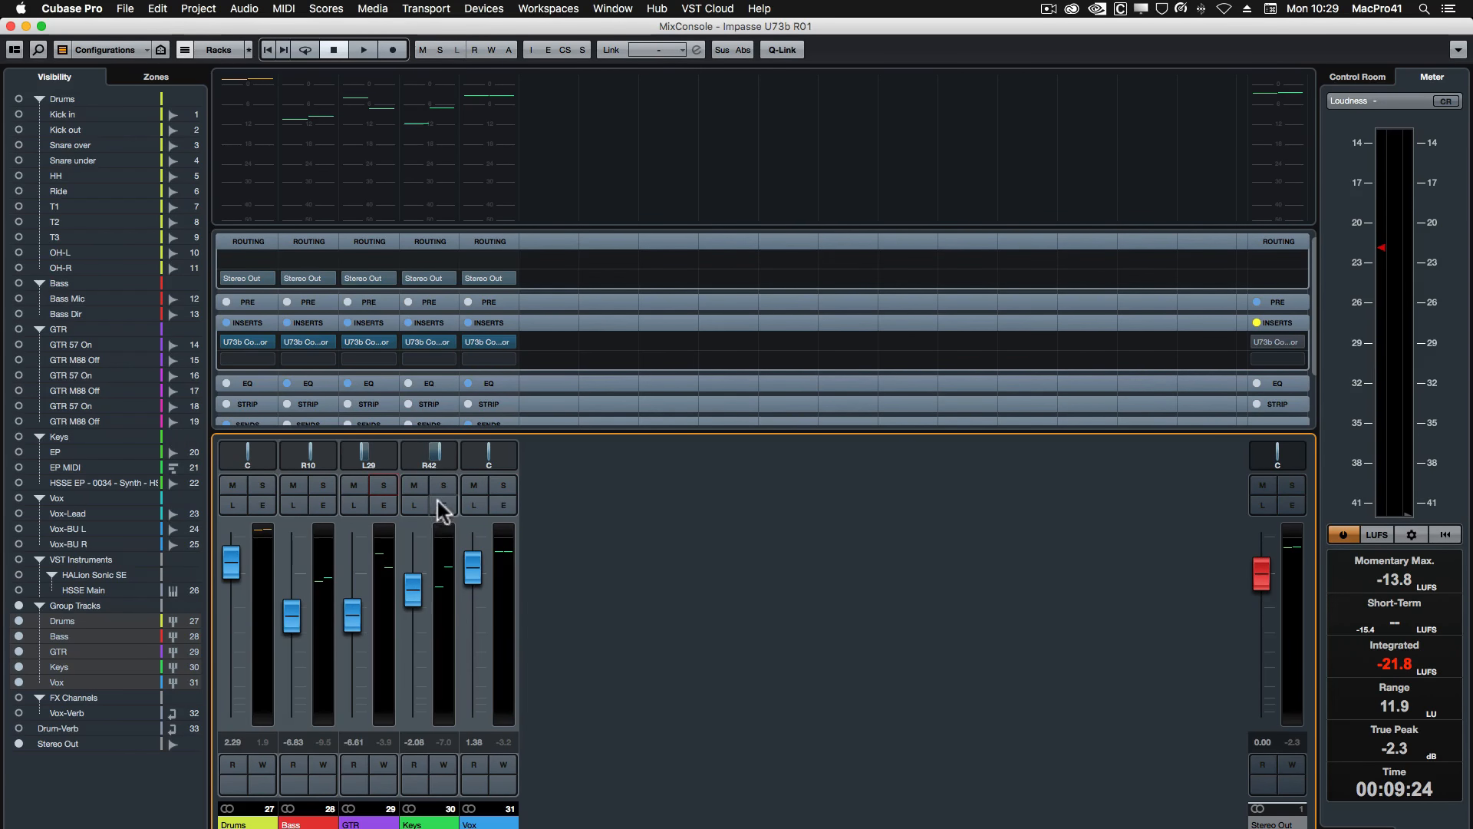
{"action": "left_click", "coordinate": [429, 343]}
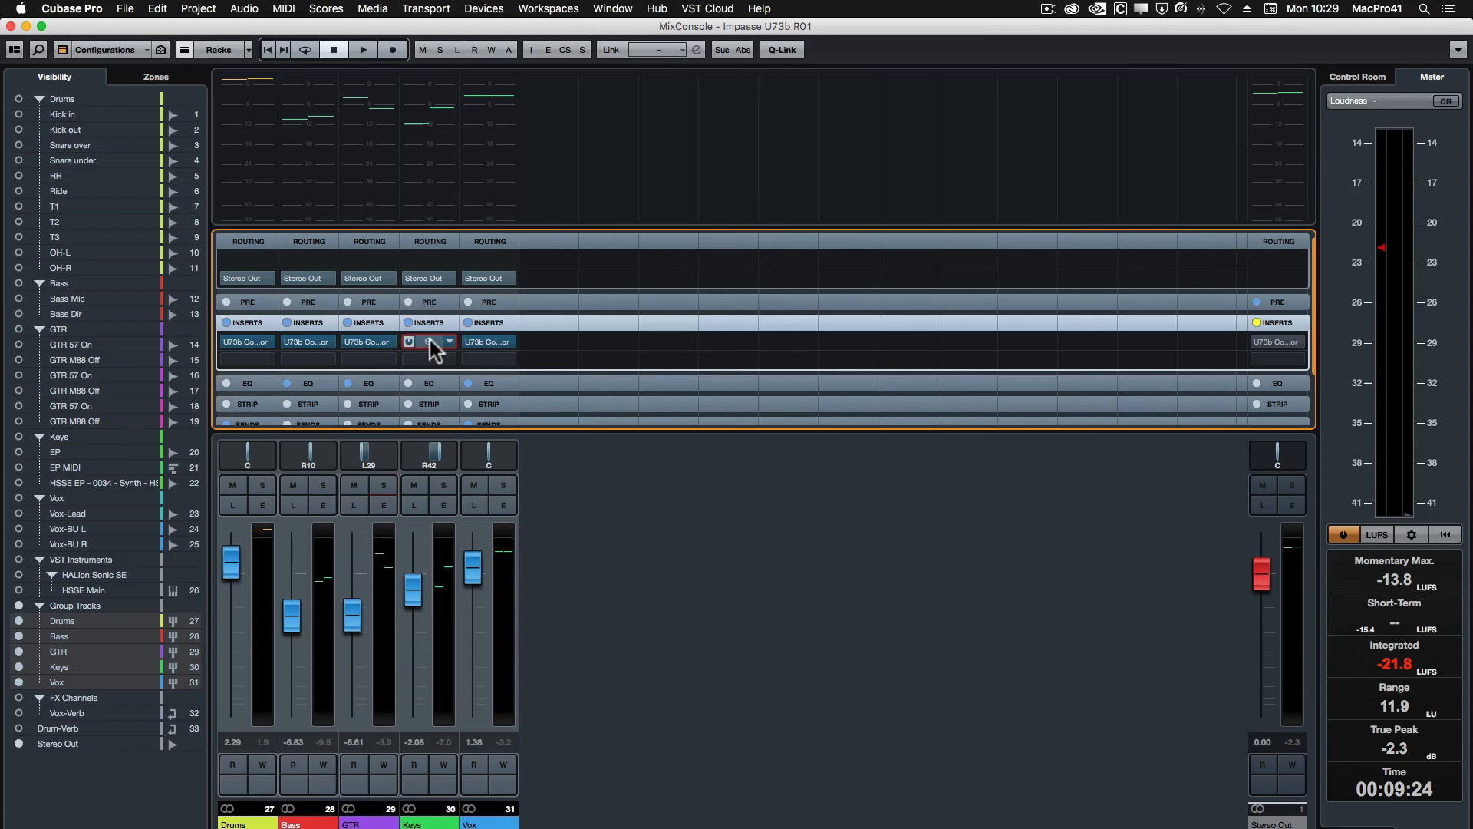
{"action": "double_click", "coordinate": [431, 342]}
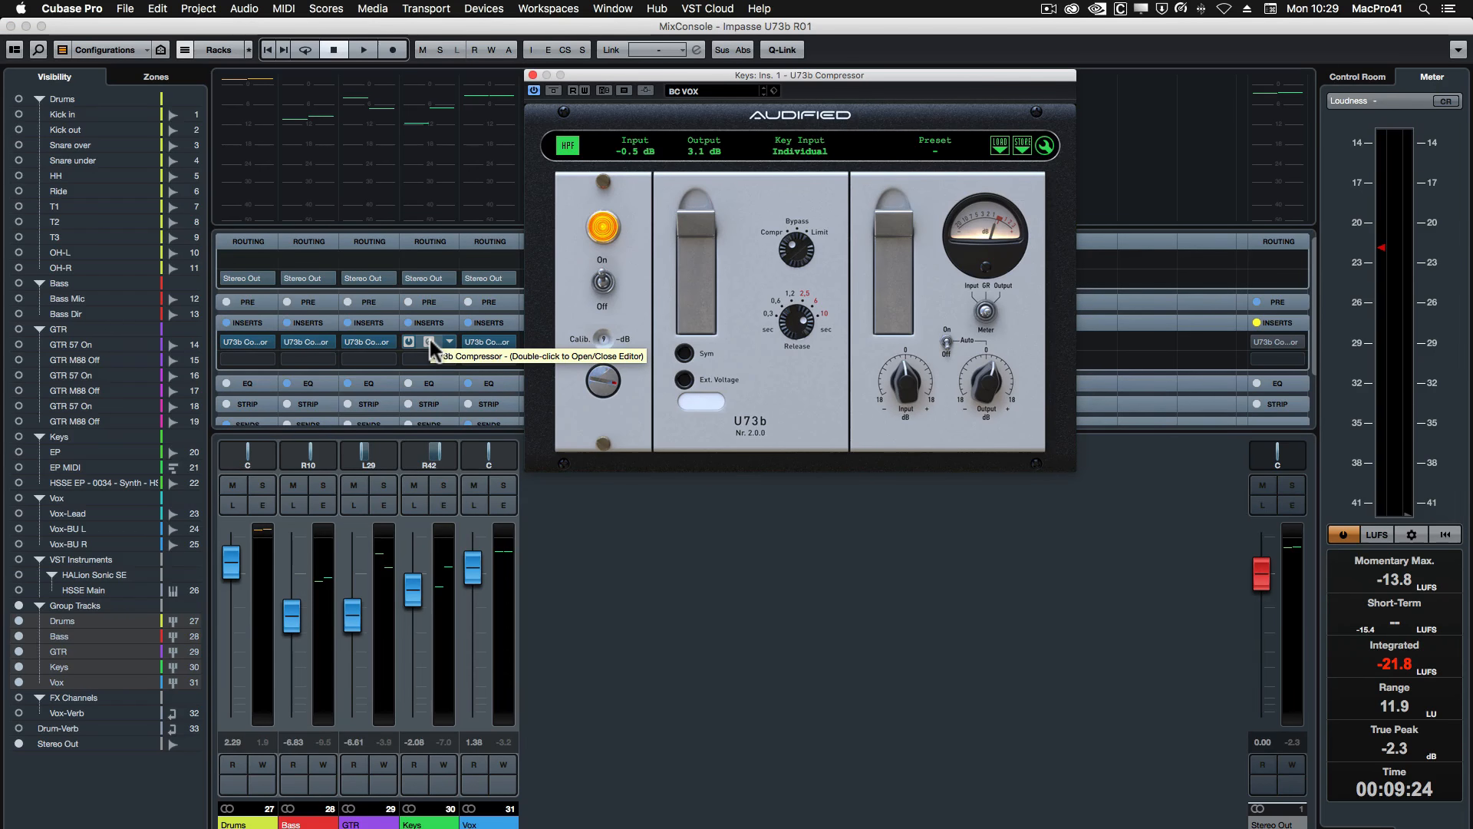
{"action": "left_click", "coordinate": [443, 487]}
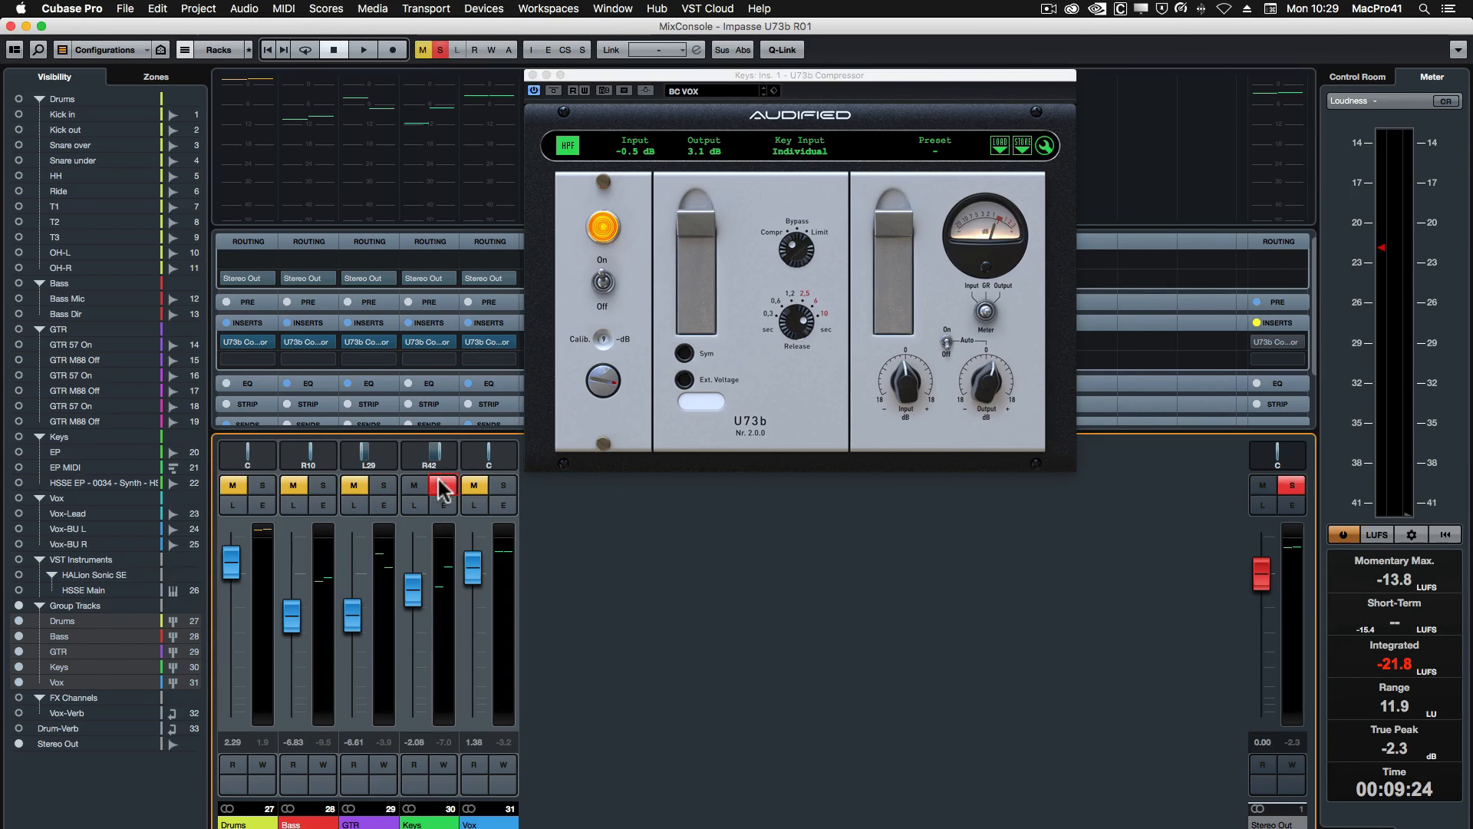
{"action": "key", "text": "space"}
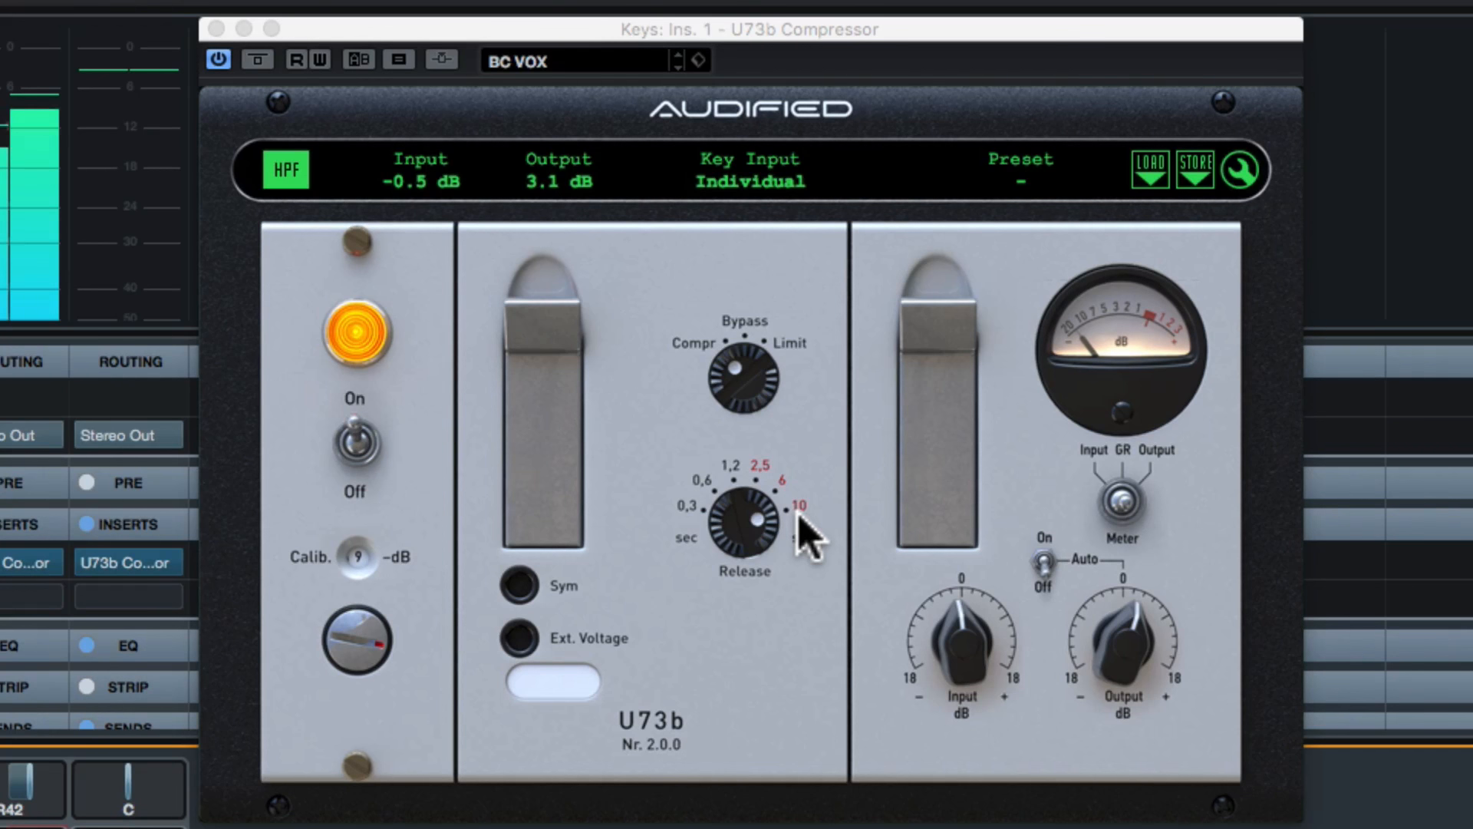
Step: Set the Keys compressor's Release to 6 sec and compare the sound with the compressor off and on
{"action": "left_click", "coordinate": [767, 510]}
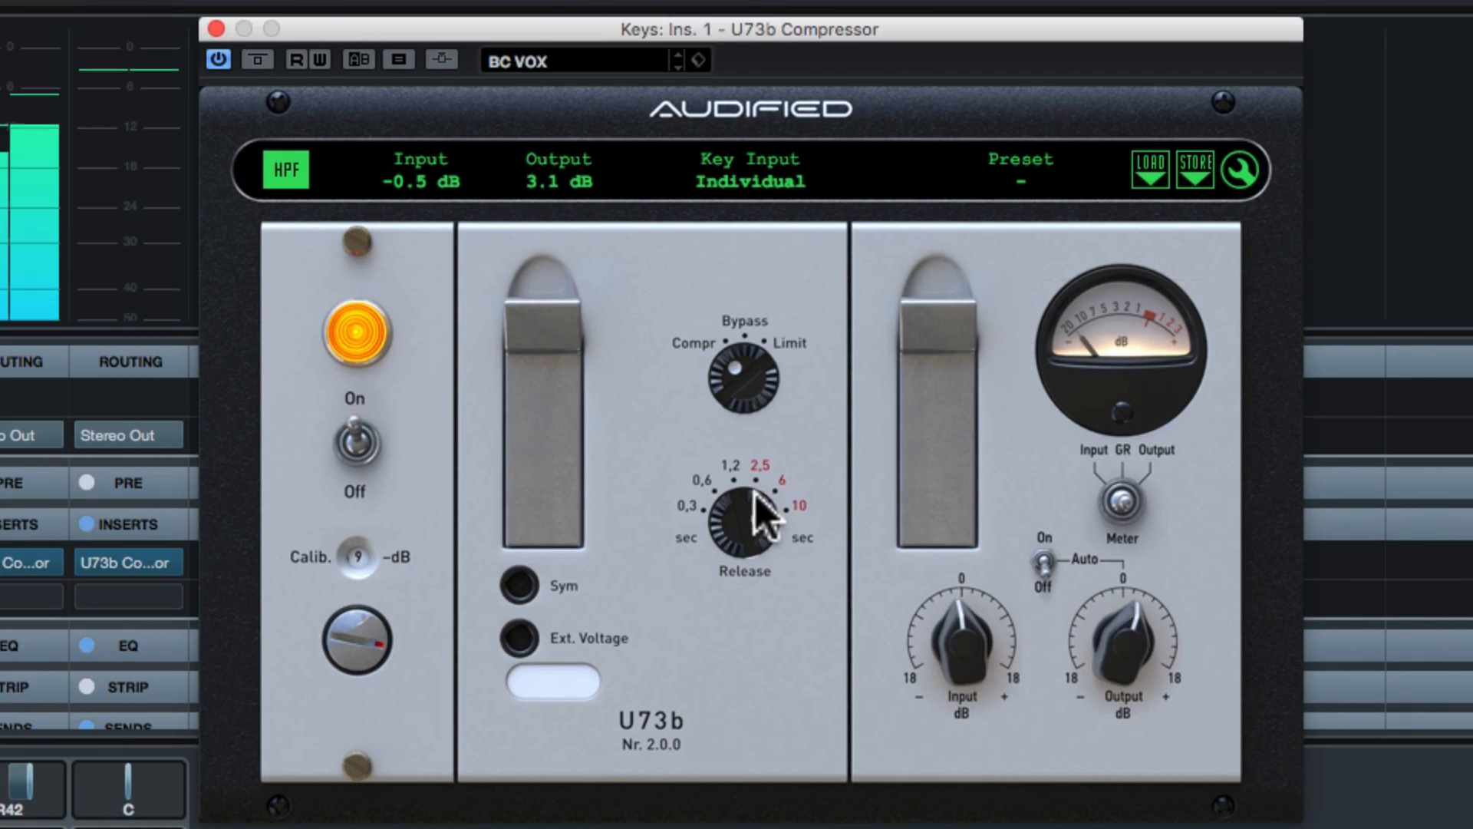
{"action": "mouse_move", "coordinate": [744, 533]}
{"action": "left_mouse_down"}
{"action": "mouse_move", "coordinate": [754, 512]}
{"action": "mouse_move", "coordinate": [742, 509]}
{"action": "mouse_move", "coordinate": [723, 543]}
{"action": "left_mouse_up"}
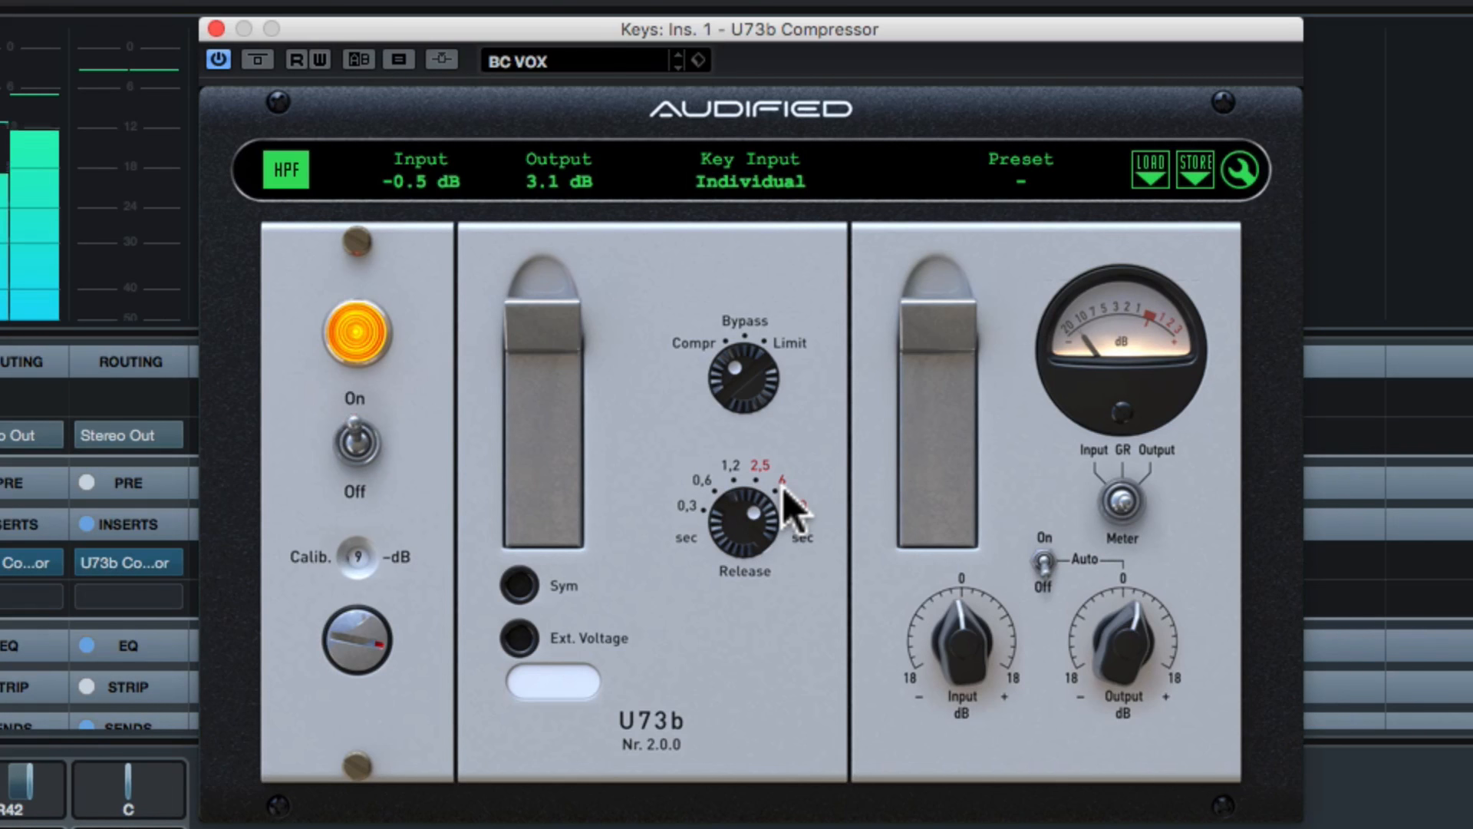
{"action": "left_click", "coordinate": [359, 453]}
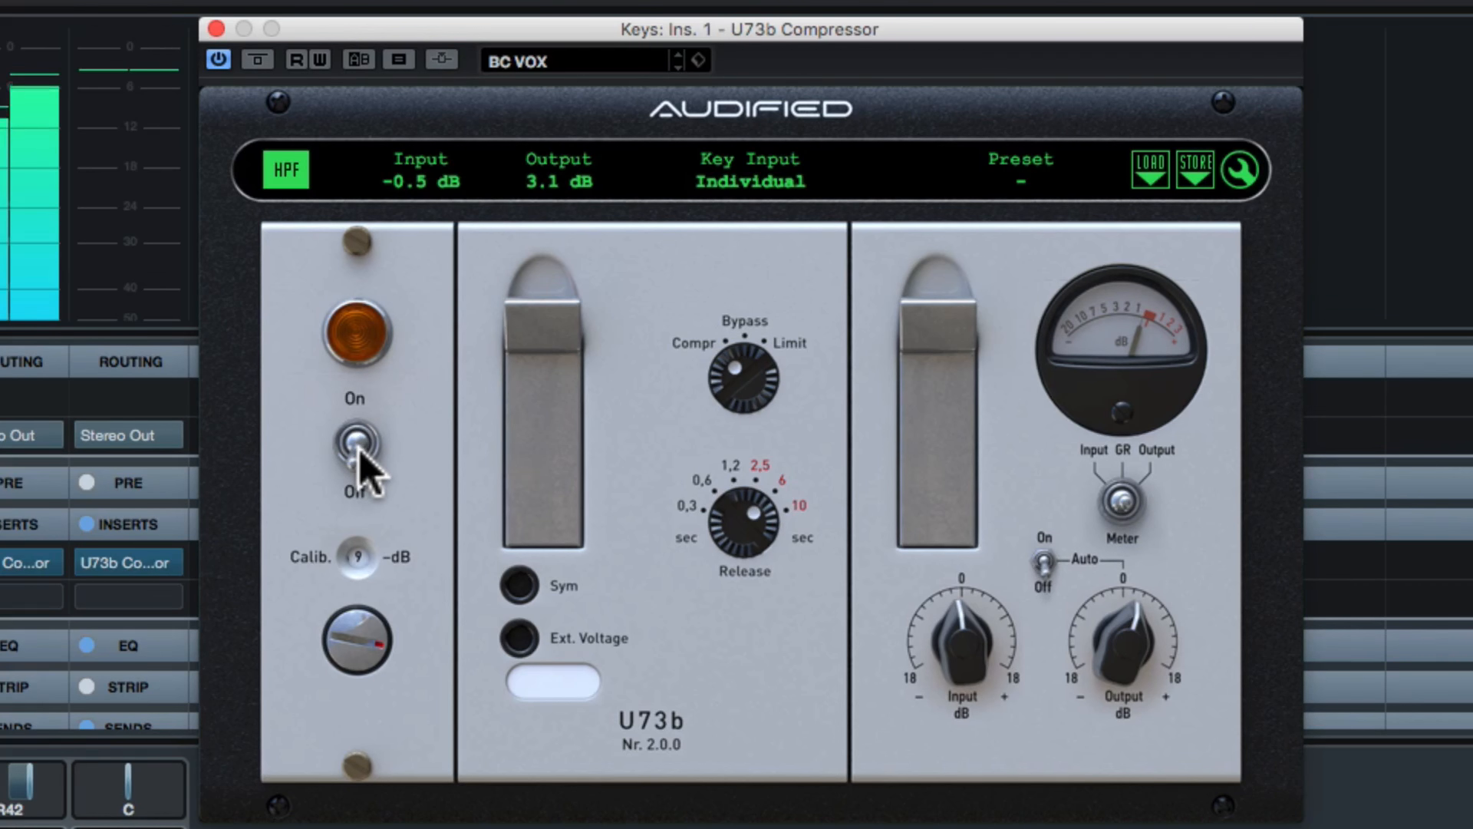
{"action": "left_click", "coordinate": [360, 453]}
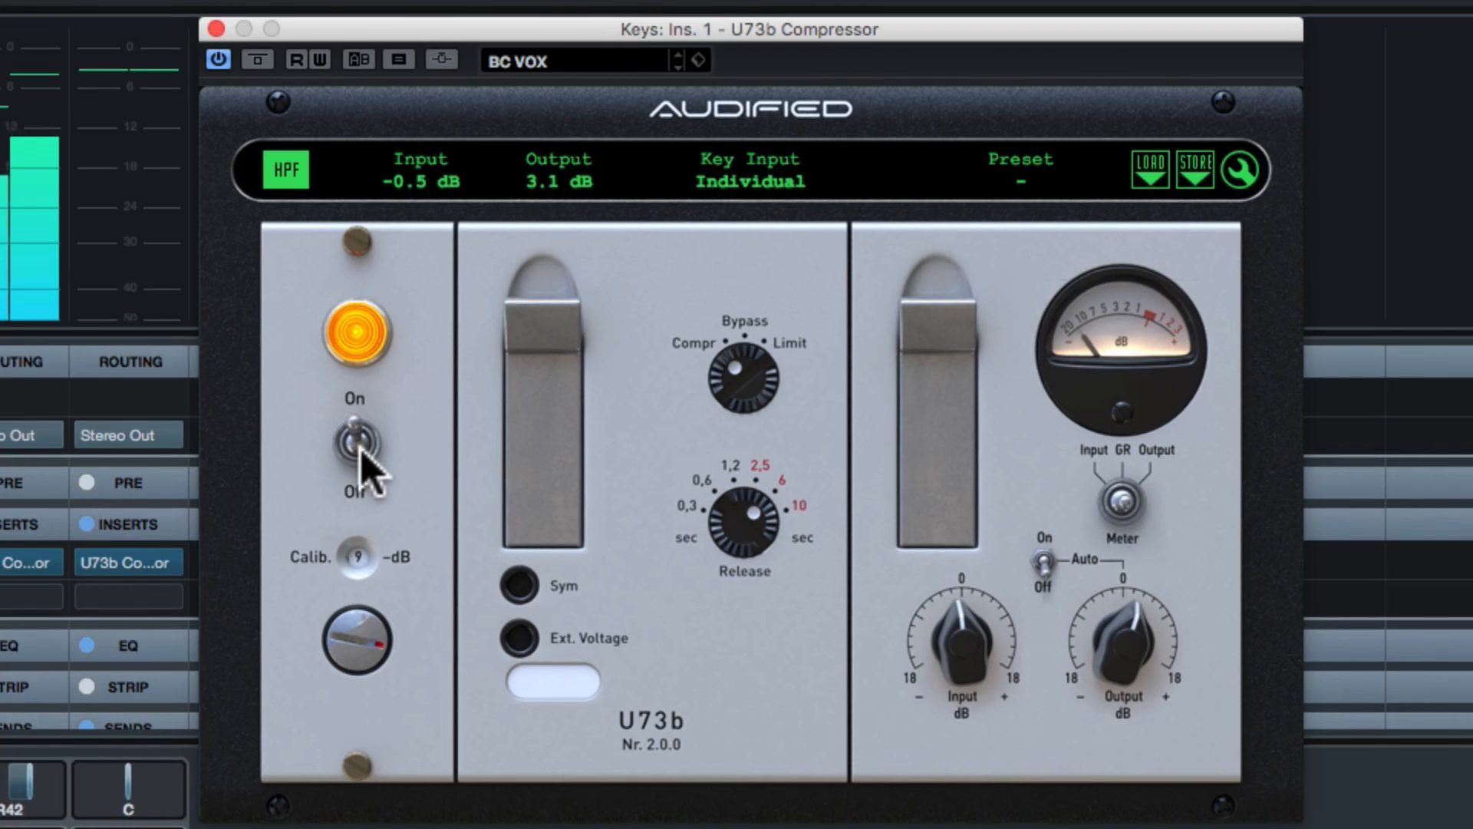
Step: Move the solo from Keys to Vox and open the Vox U73b Compressor in place of the Keys one
{"action": "left_click", "coordinate": [216, 28]}
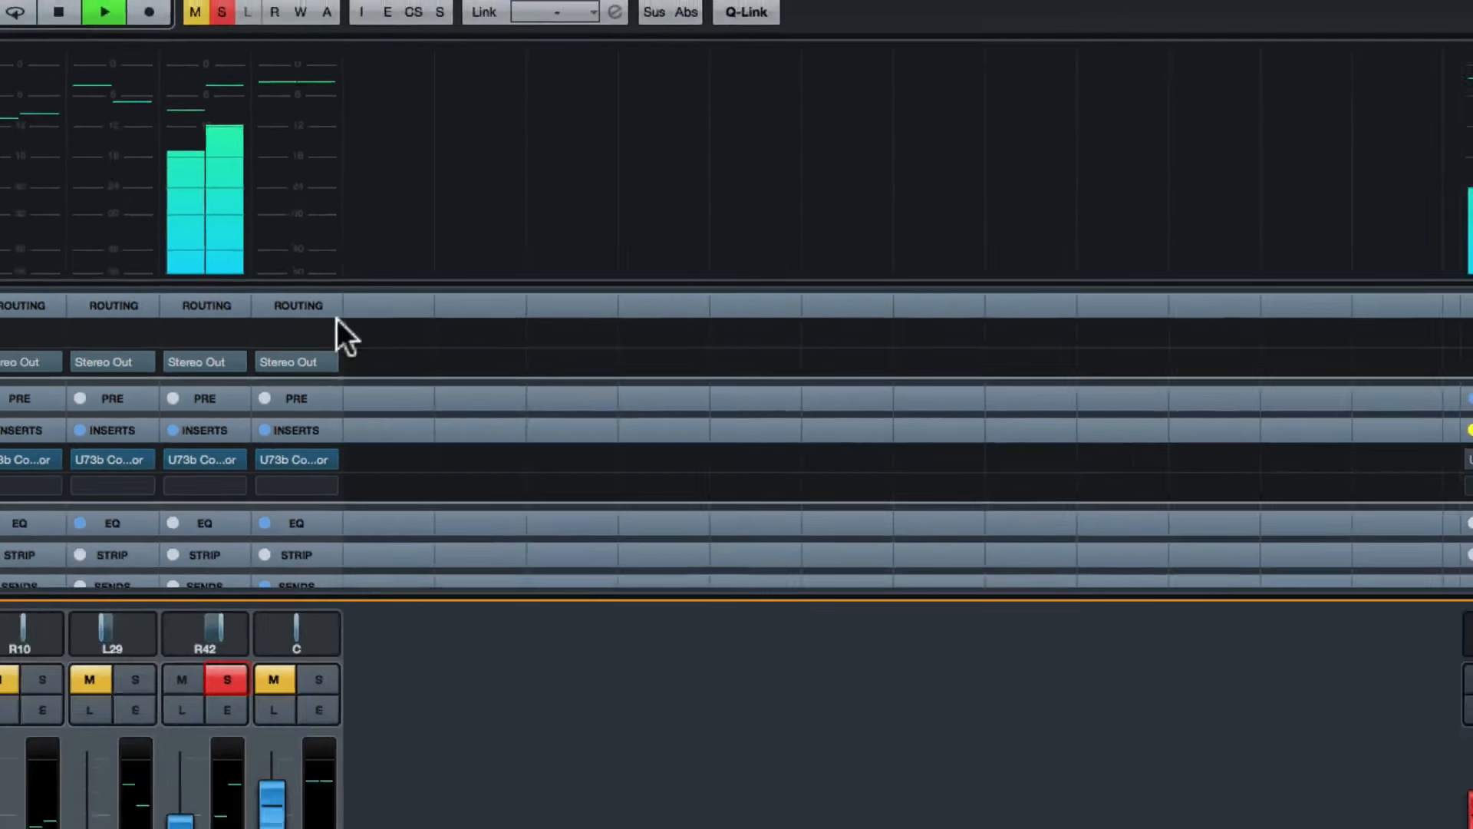
{"action": "left_click", "coordinate": [227, 679]}
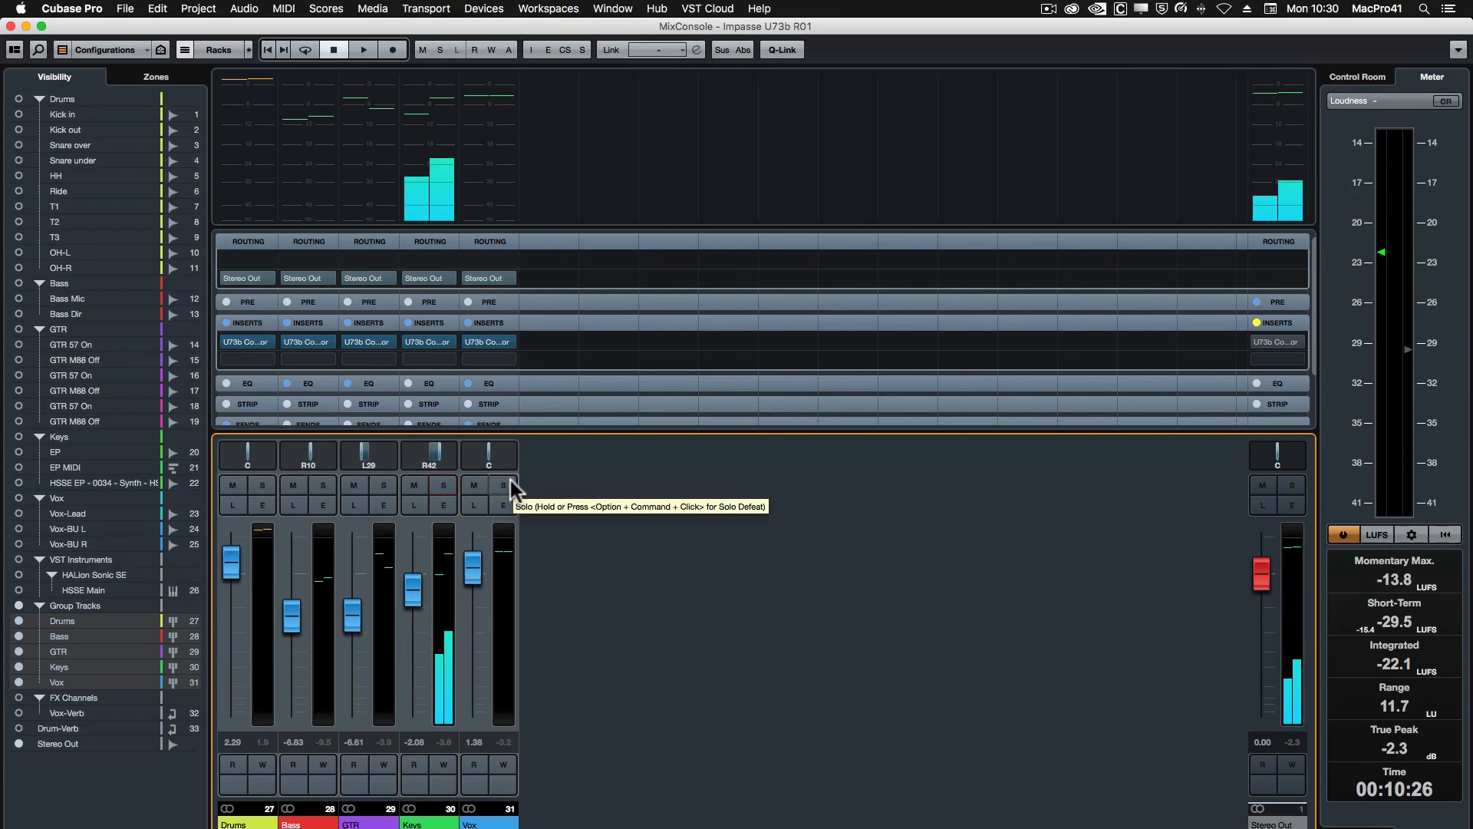
{"action": "left_click", "coordinate": [503, 485]}
{"action": "left_click", "coordinate": [493, 349]}
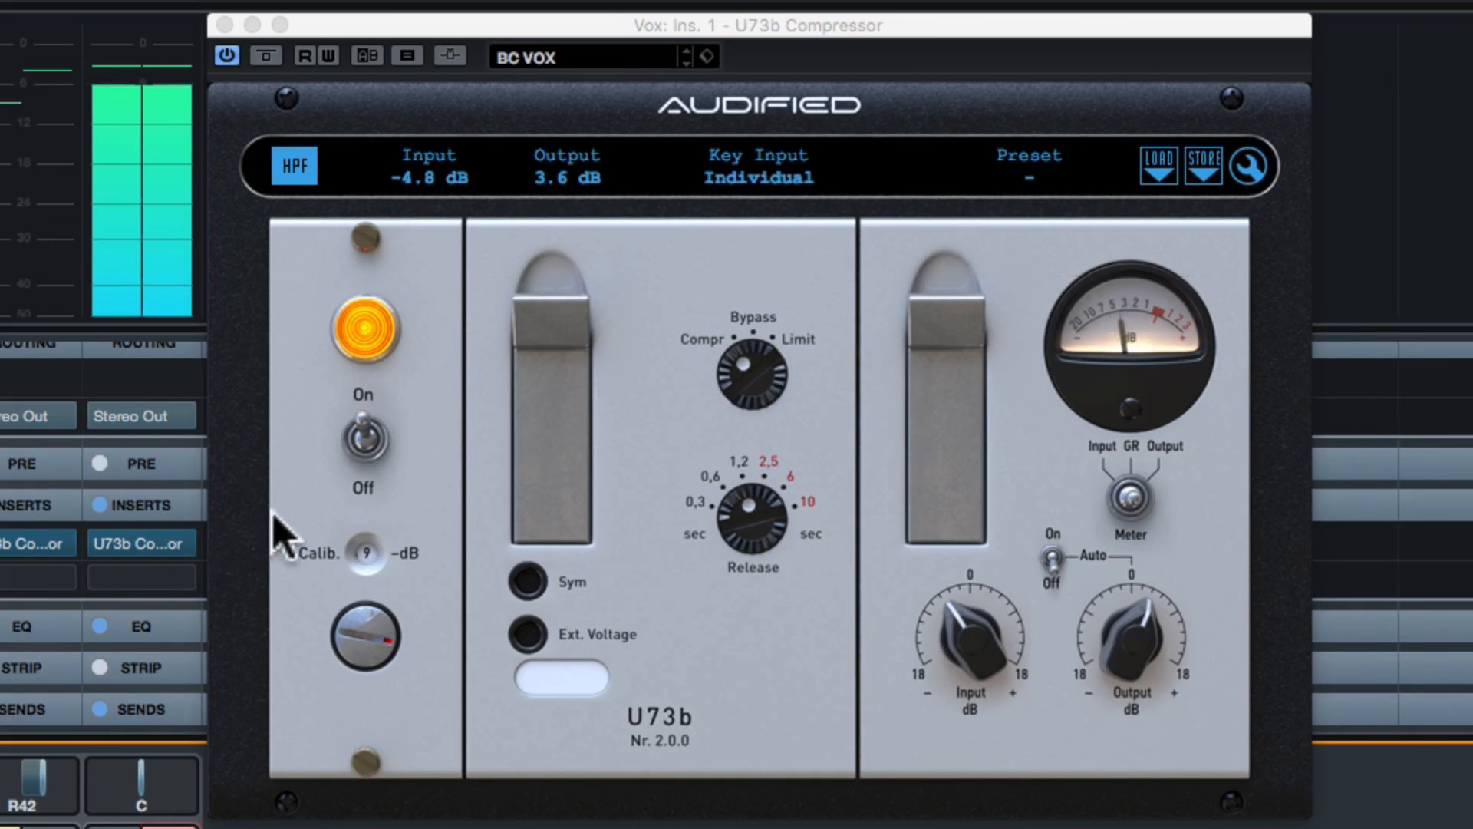
Step: Compare the Vox sound by switching its compressor off and on twice
{"action": "left_click", "coordinate": [373, 454]}
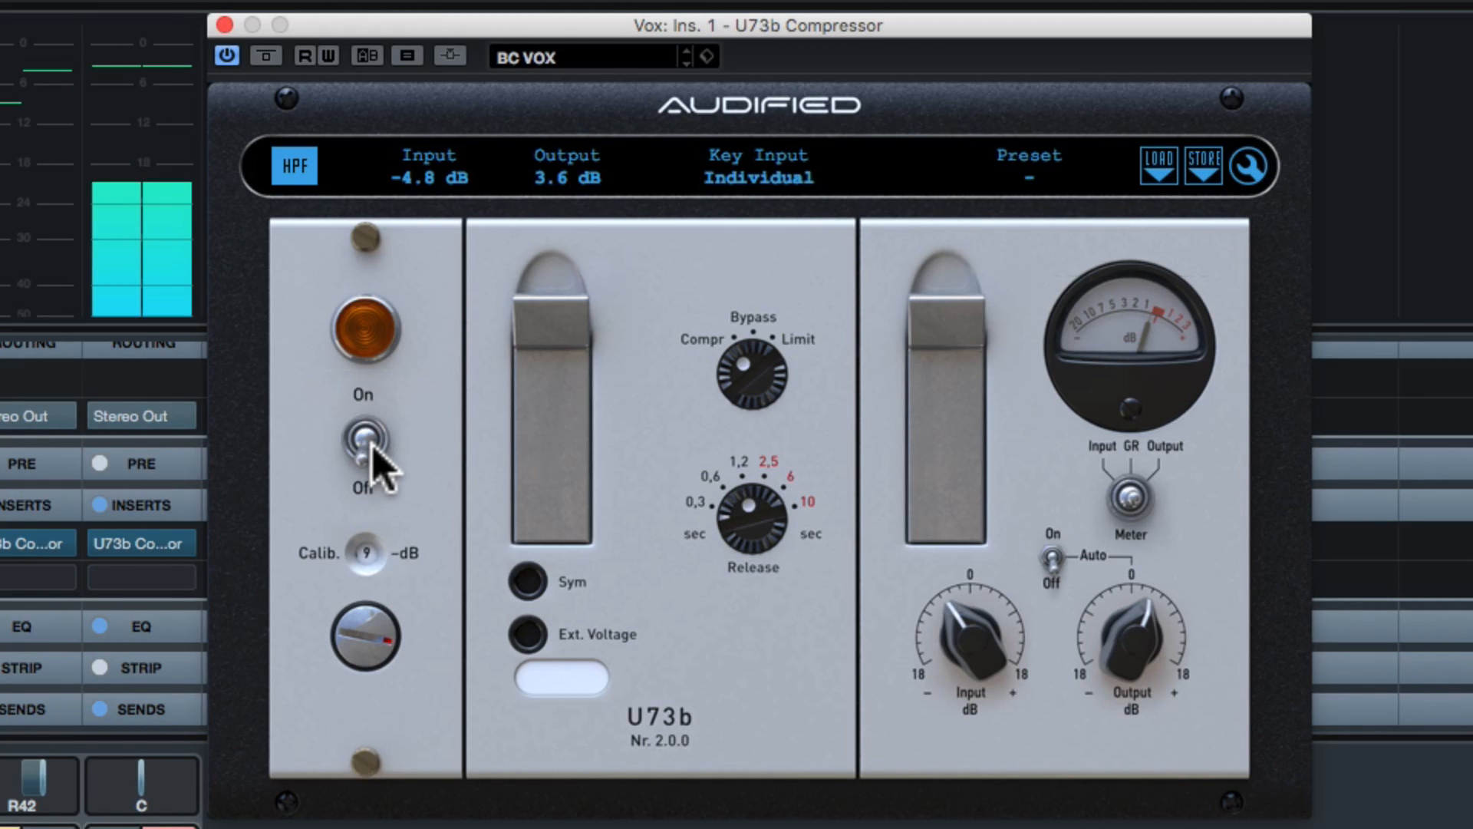
{"action": "left_click", "coordinate": [373, 453]}
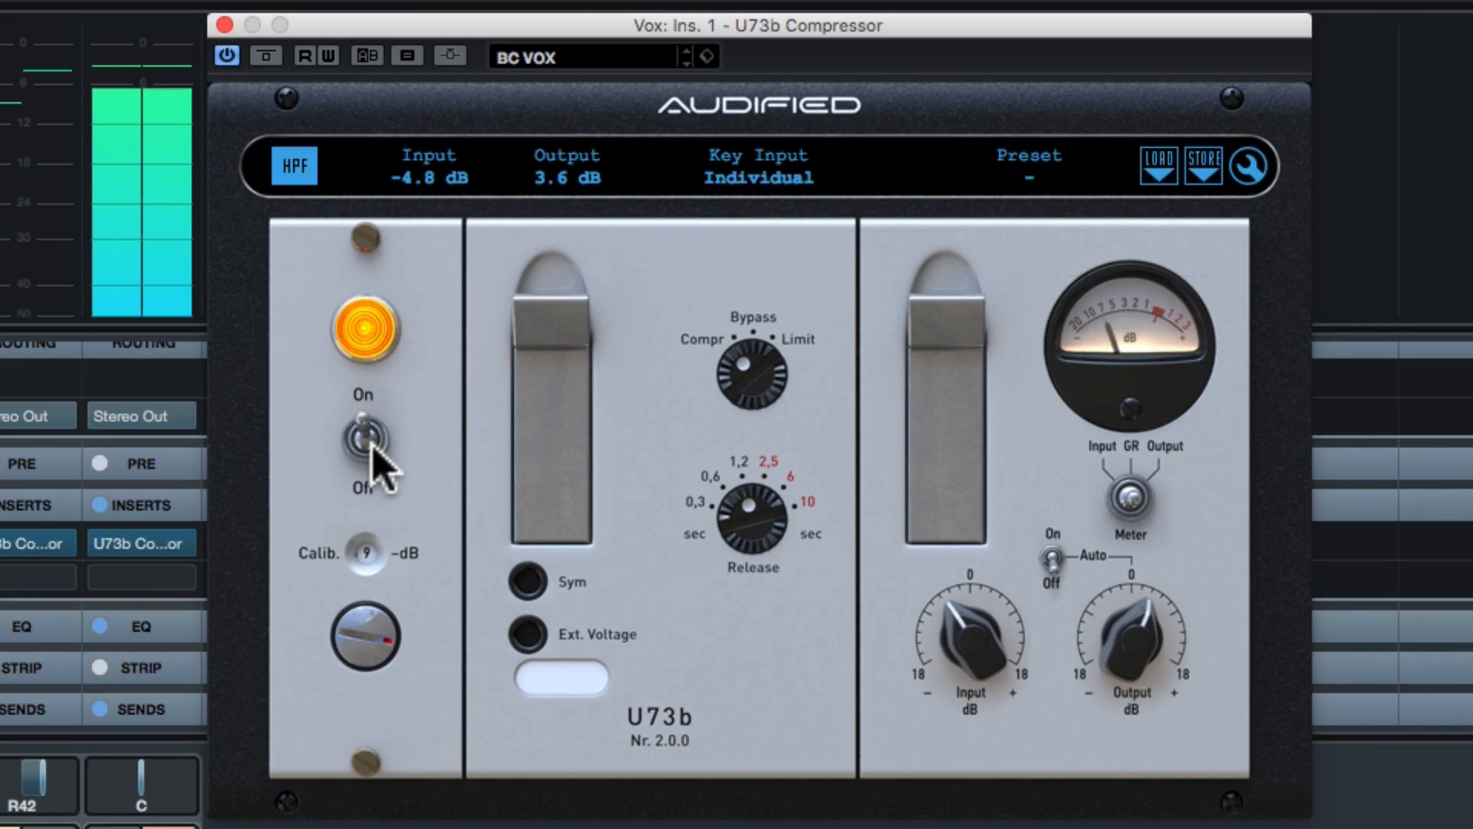
{"action": "left_click", "coordinate": [374, 453]}
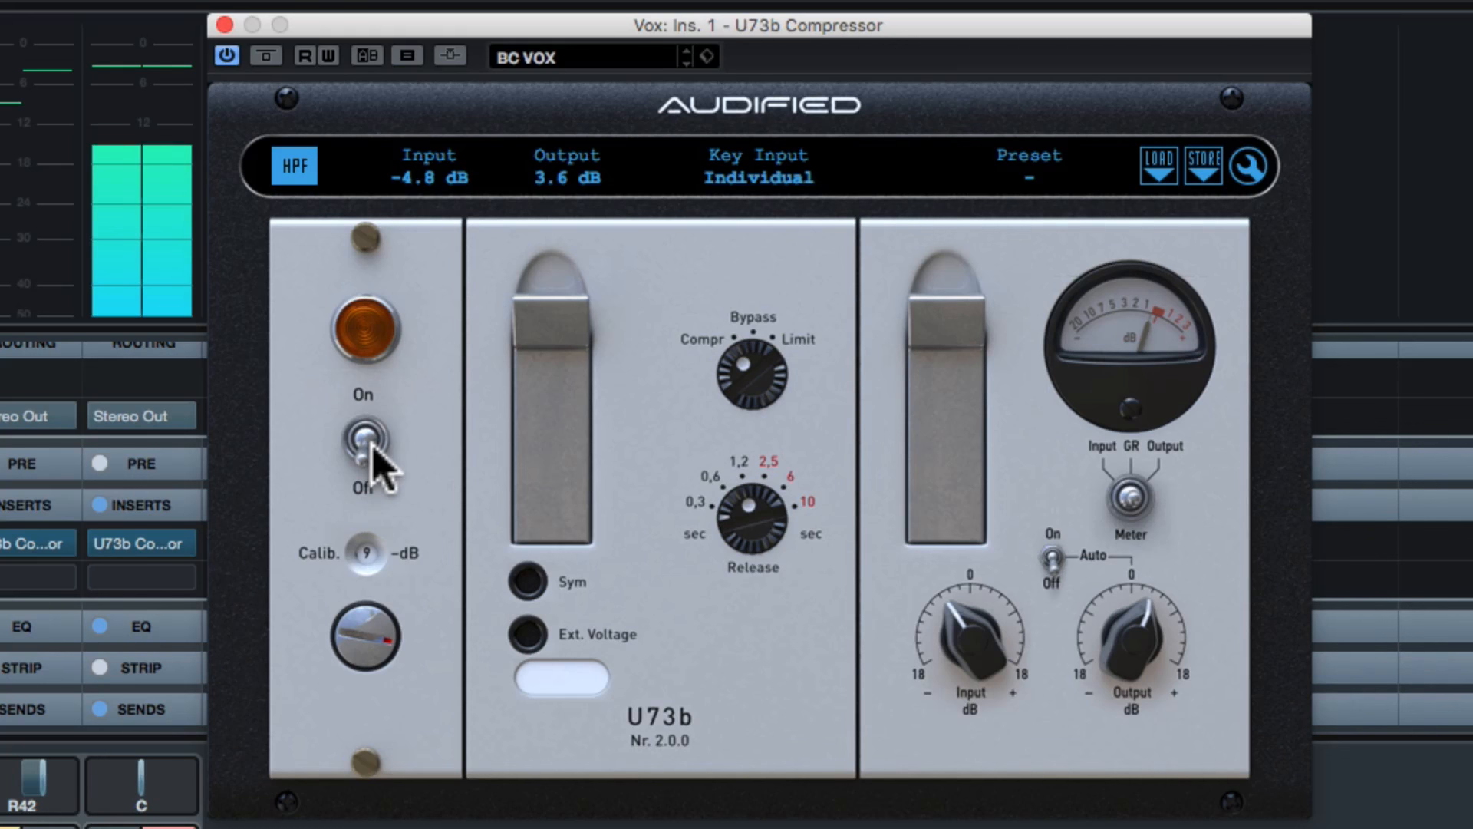
{"action": "left_click", "coordinate": [374, 452]}
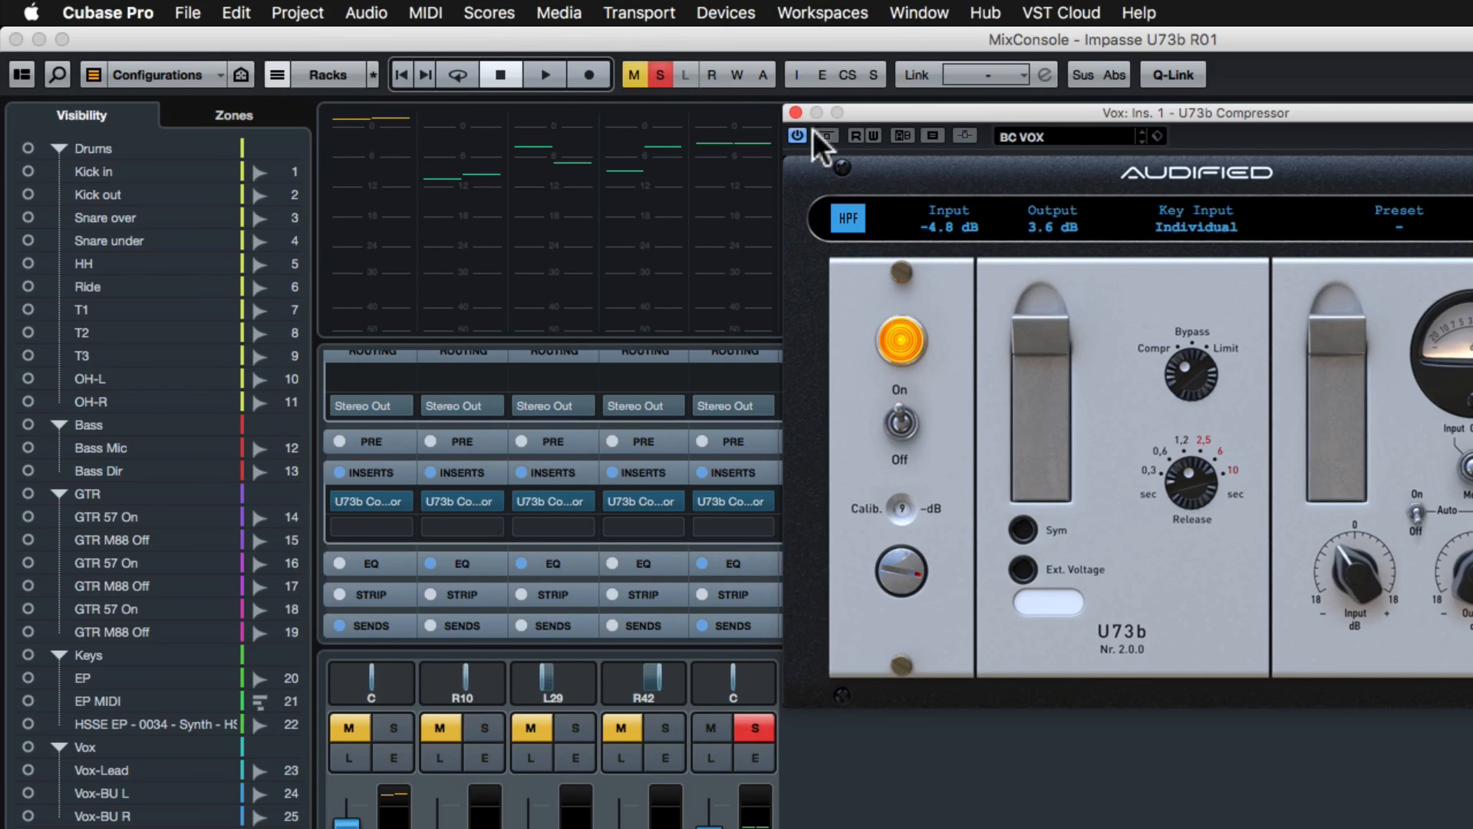
Step: Close the Vox compressor window and clear the Vox solo
{"action": "left_click", "coordinate": [795, 112]}
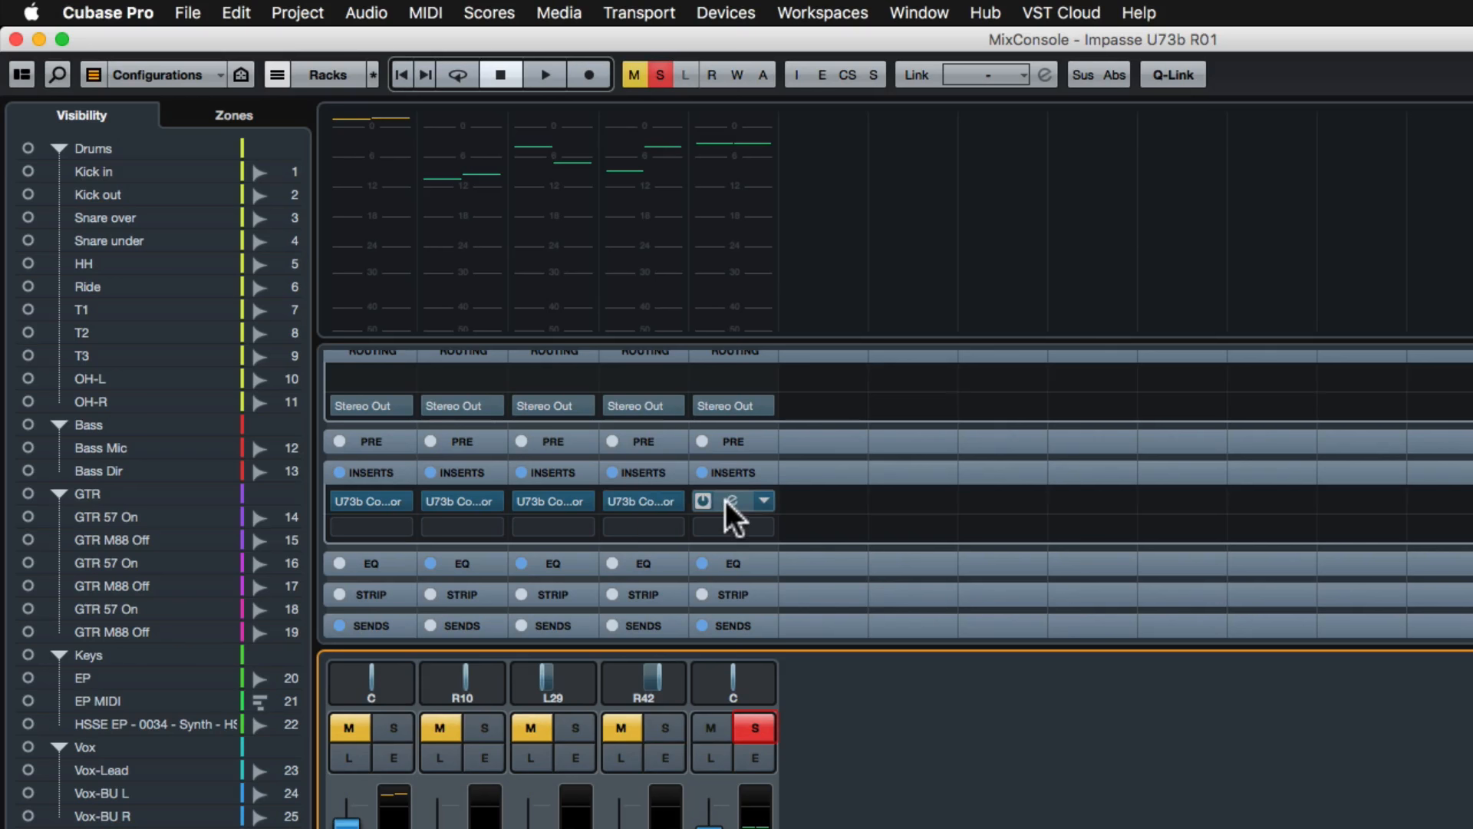
{"action": "left_click", "coordinate": [755, 727]}
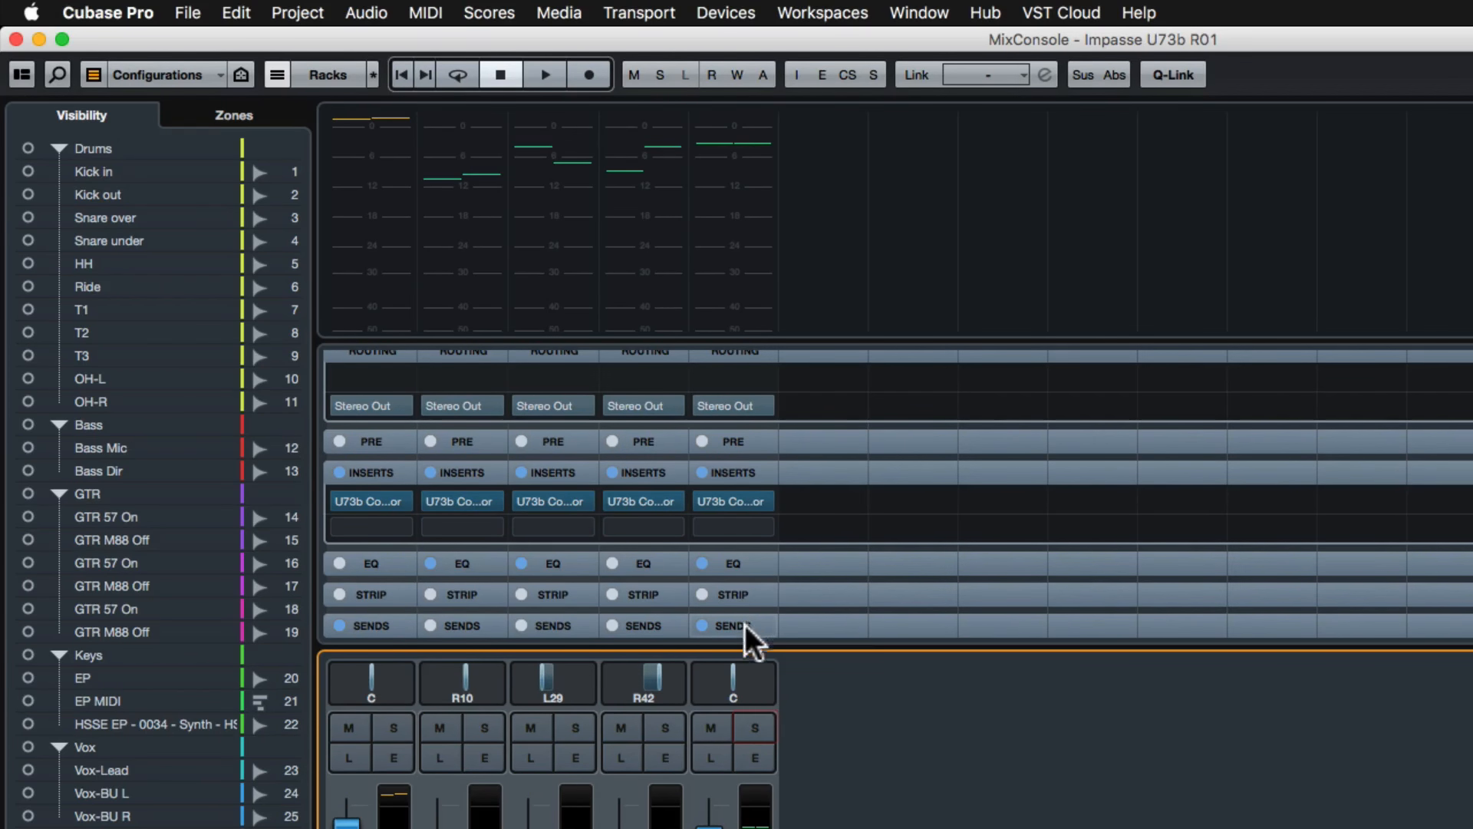
Step: Select all five group channels from Vox to Drums and start playback of the full mix
{"action": "mouse_move", "coordinate": [742, 503]}
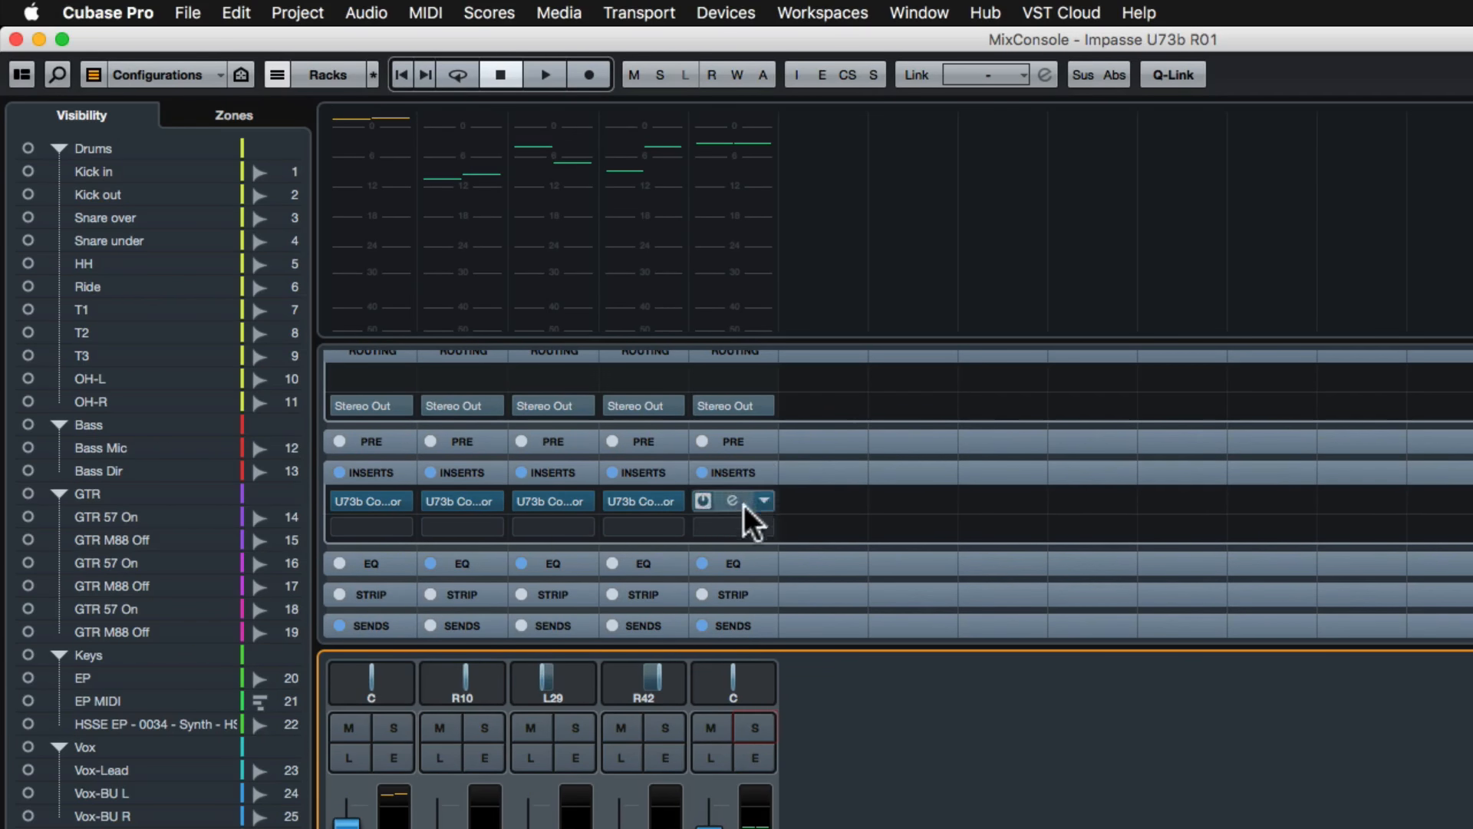
{"action": "left_click", "coordinate": [743, 468]}
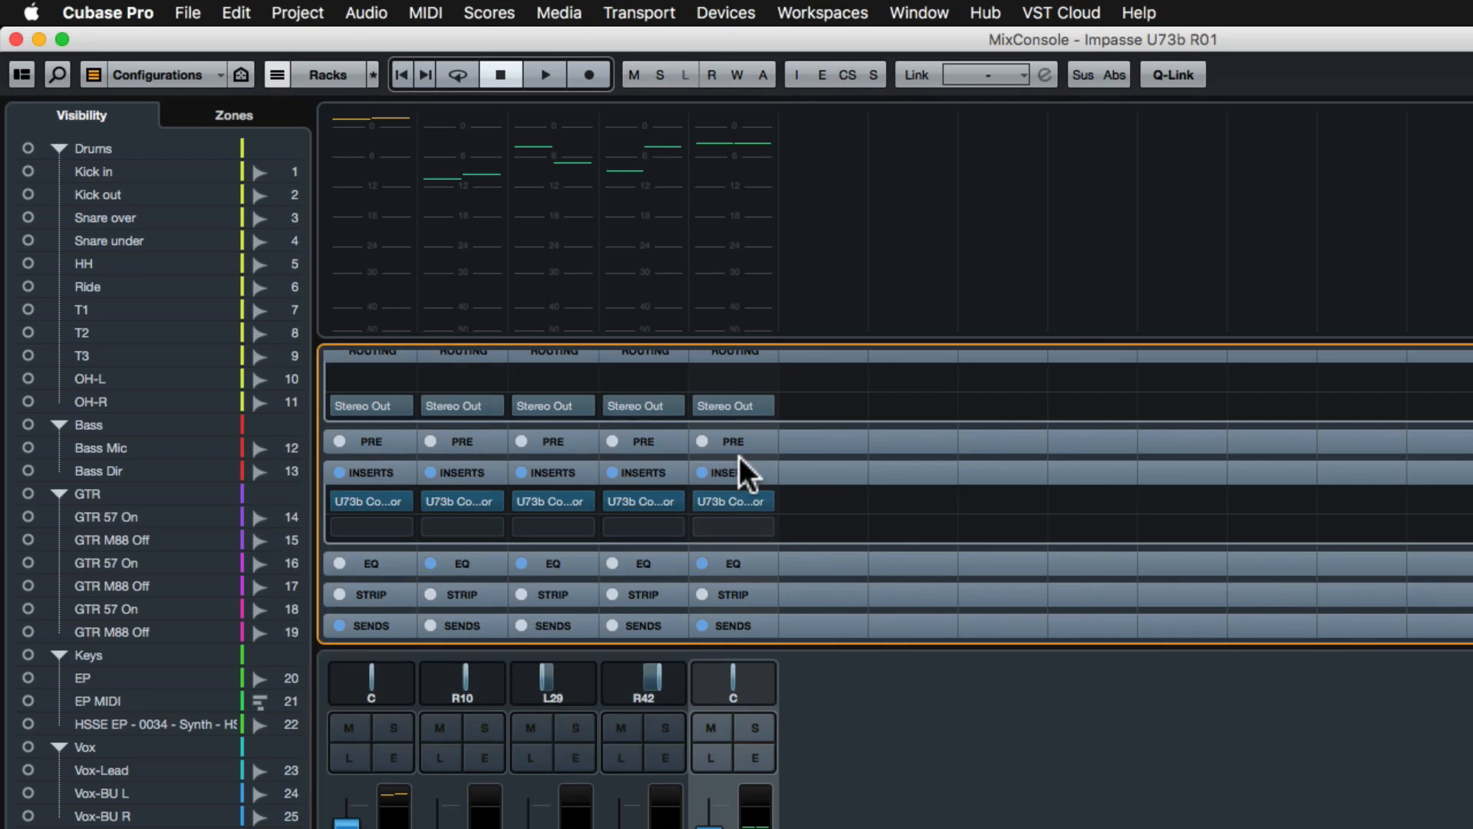
{"action": "left_click", "coordinate": [384, 457], "text": "shift"}
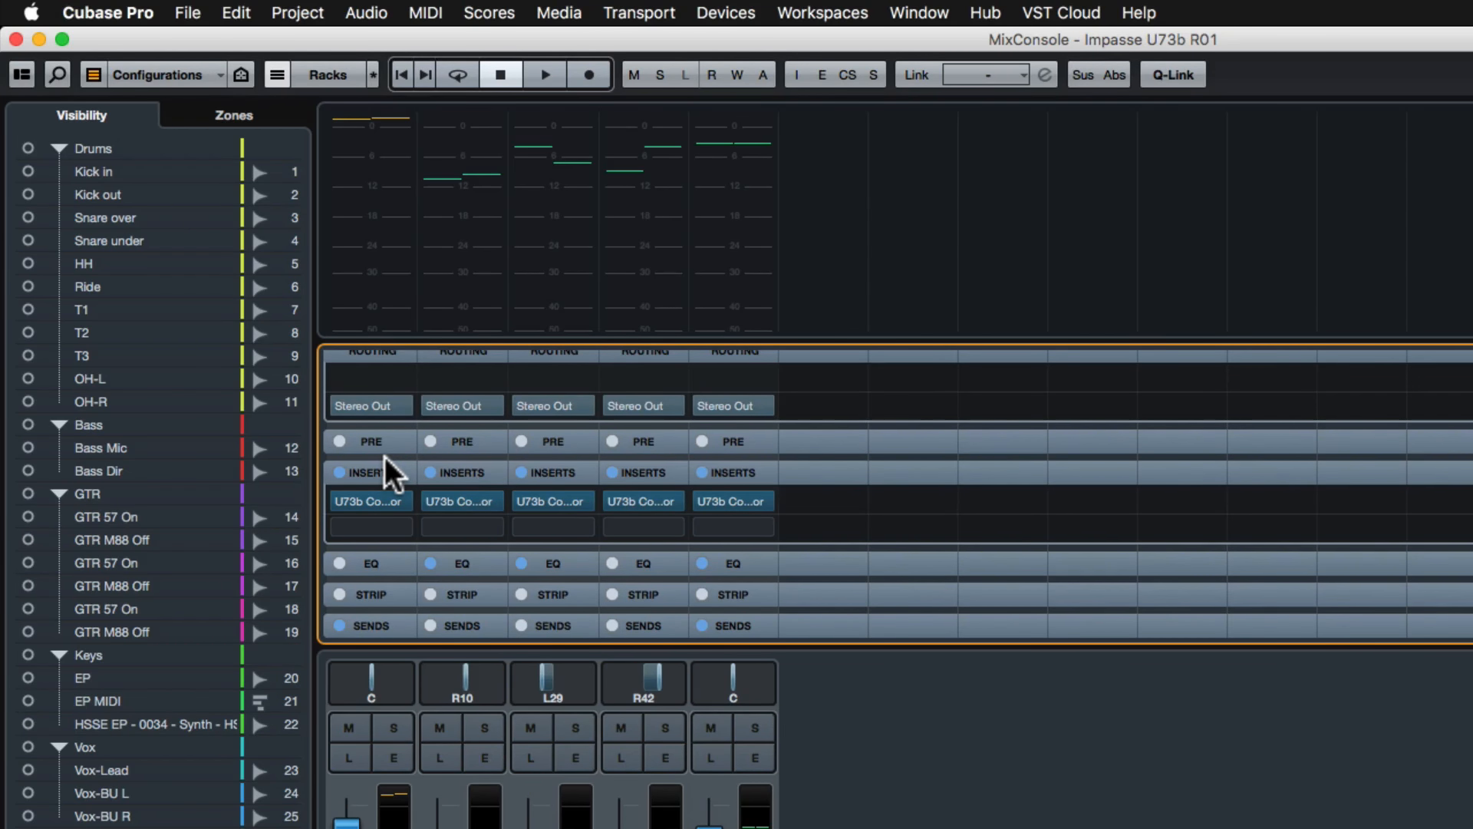
{"action": "key", "text": "space"}
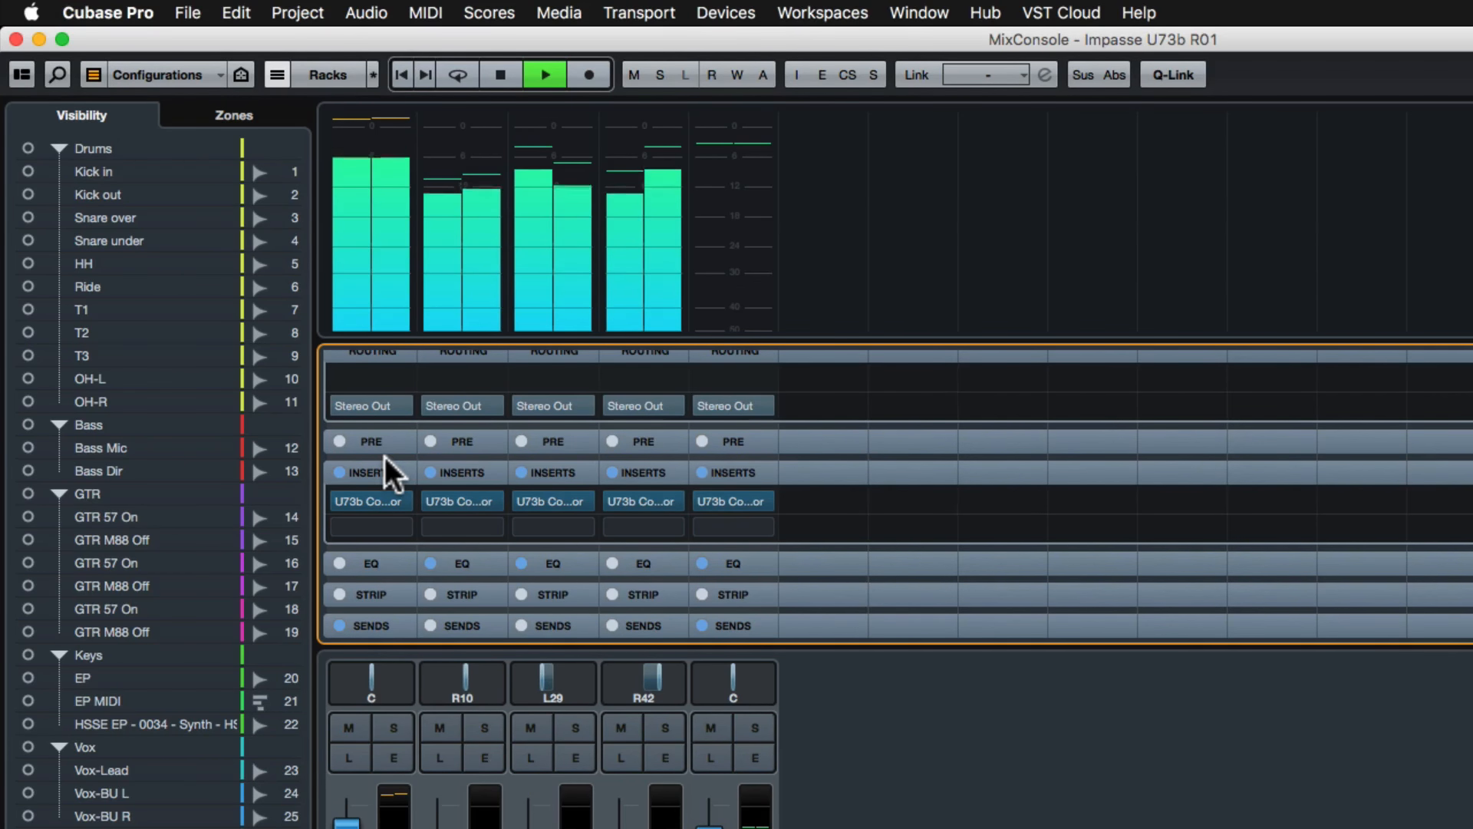
Step: Compare the mix by bypassing and reactivating the inserts of all five group channels together twice, and stop playback
{"action": "left_click", "coordinate": [338, 471], "text": "alt+shift"}
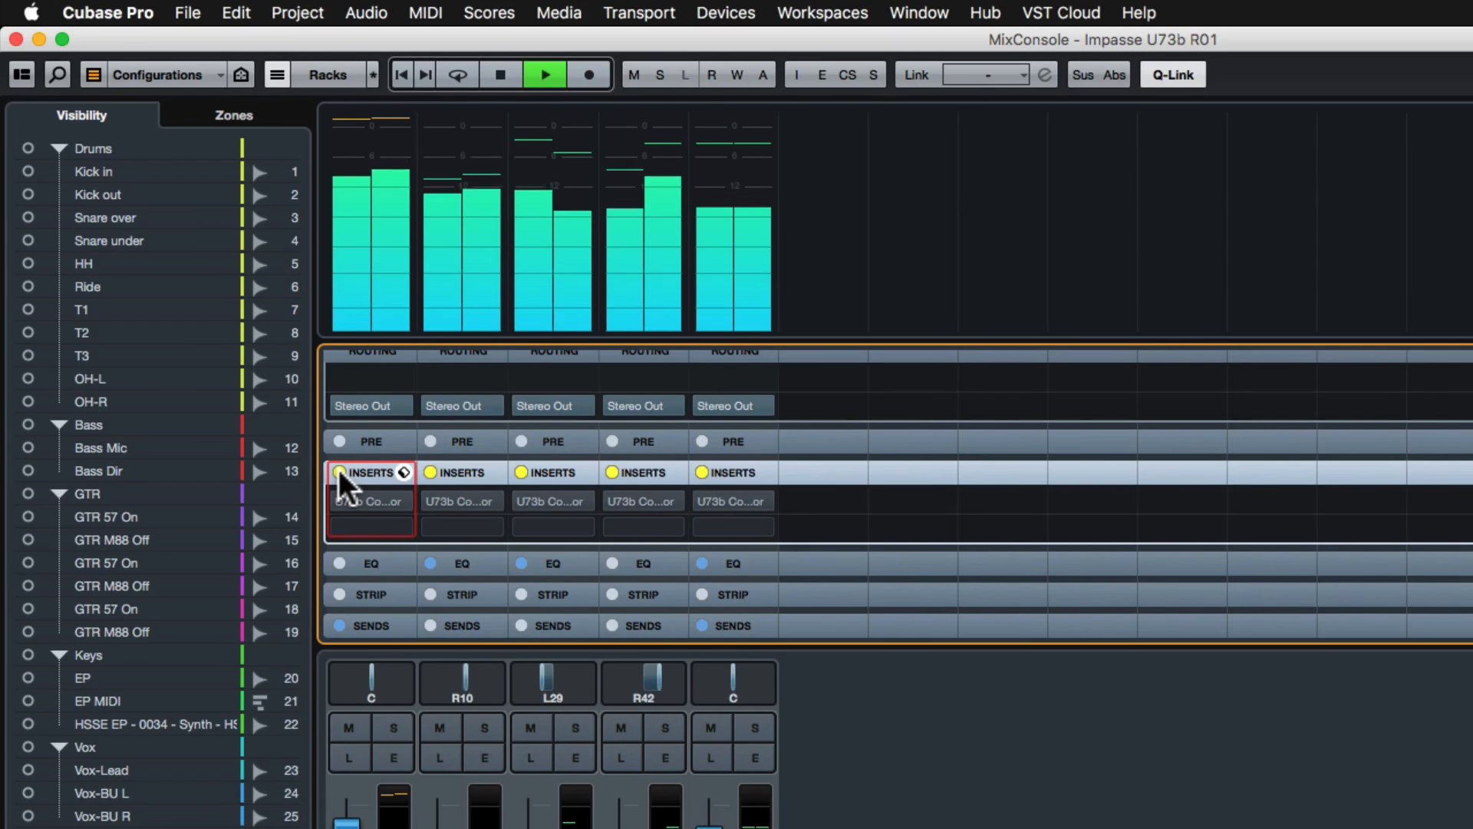
{"action": "left_click", "coordinate": [339, 471]}
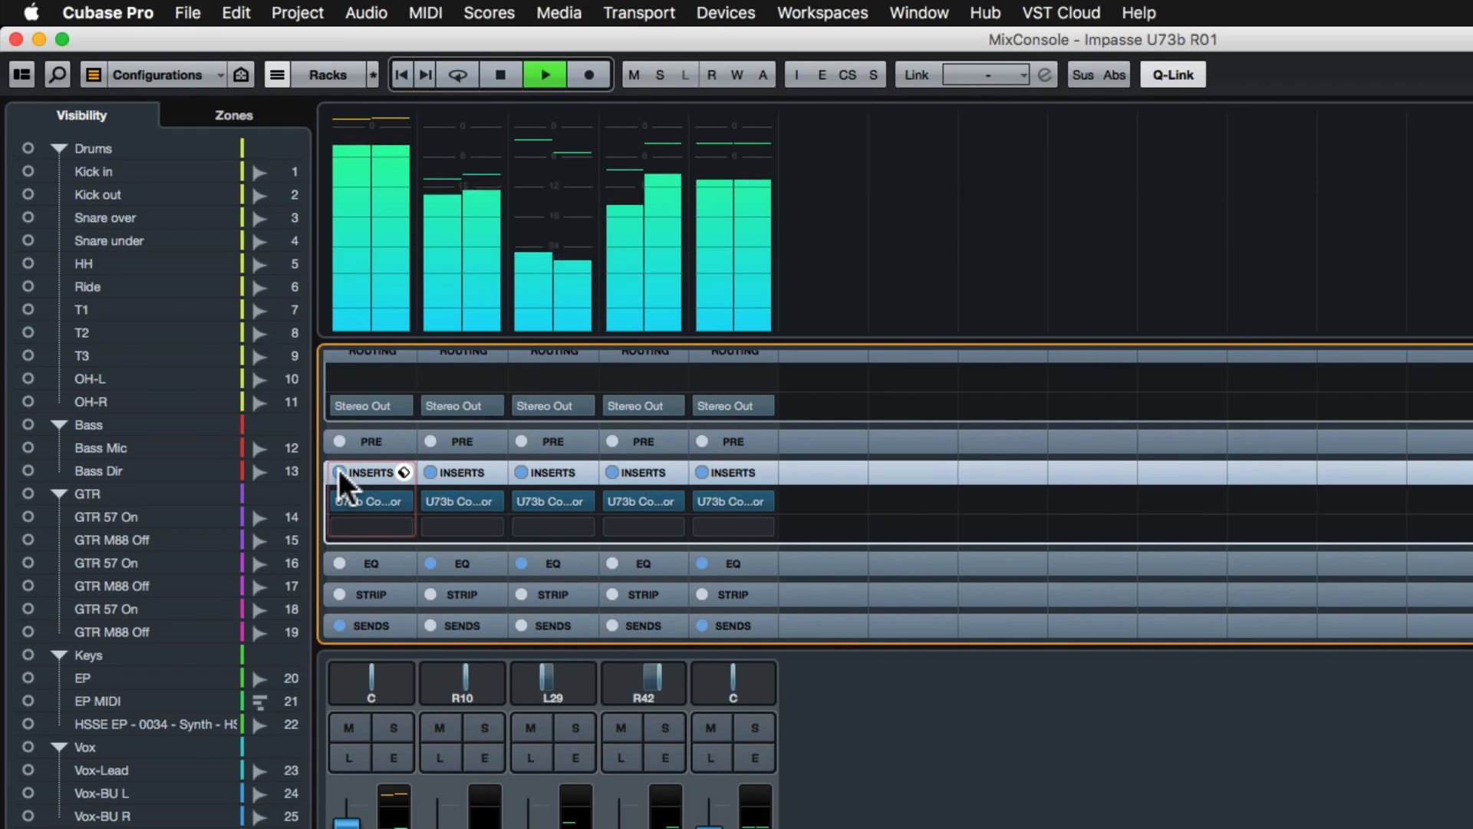
{"action": "left_click", "coordinate": [338, 471]}
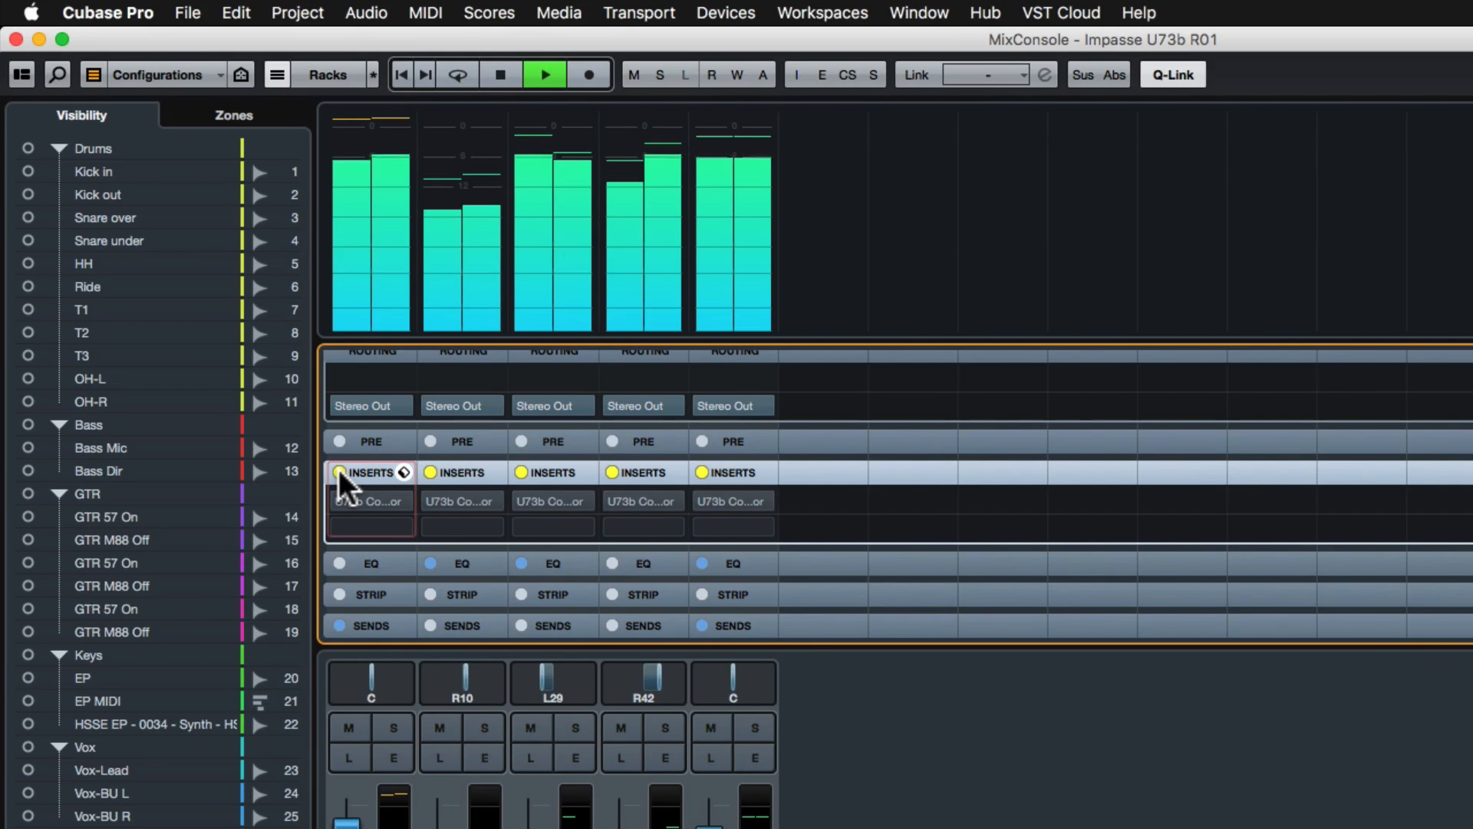
{"action": "left_click", "coordinate": [338, 471]}
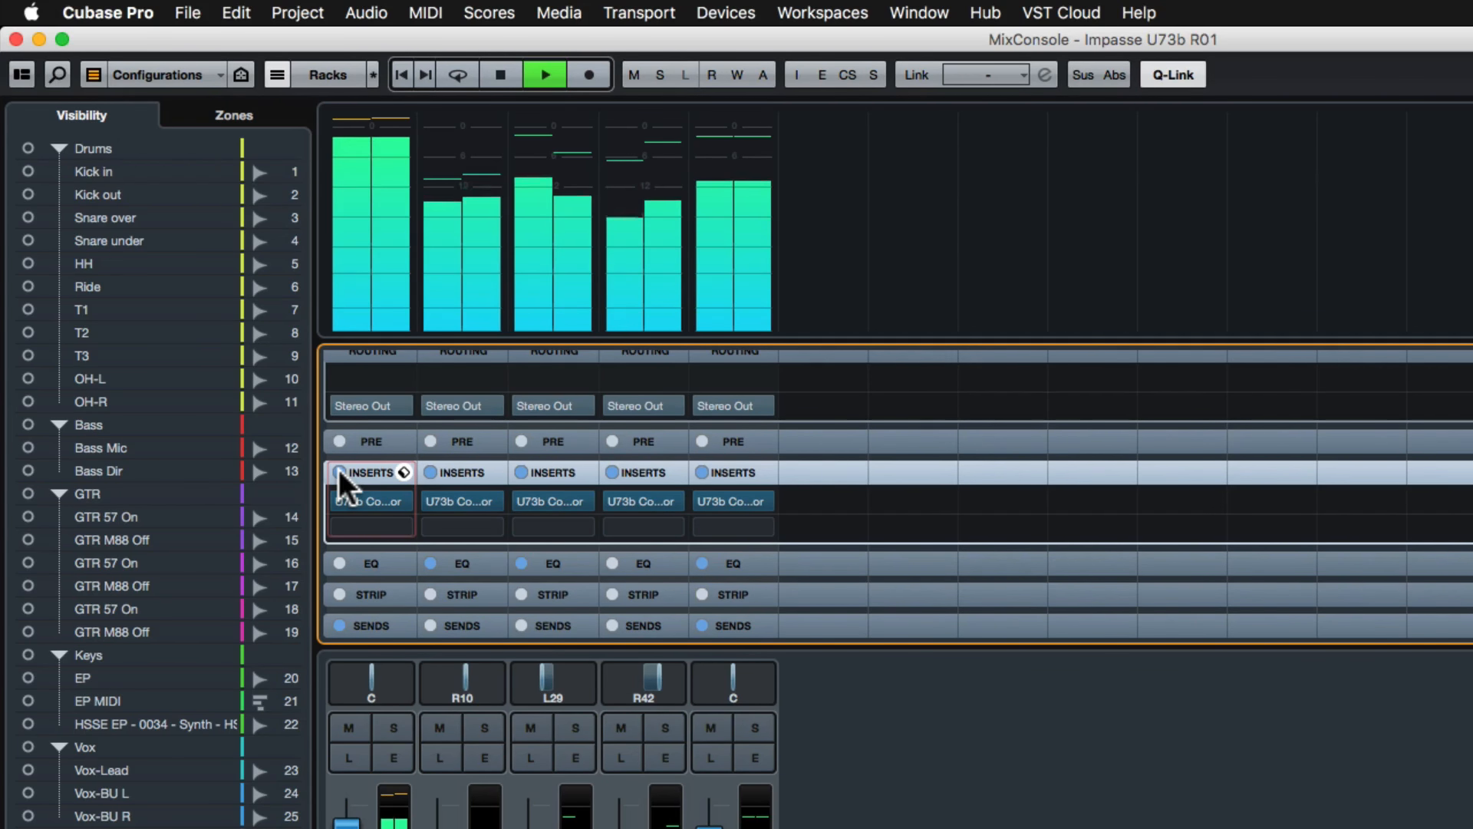
{"action": "key", "text": "space"}
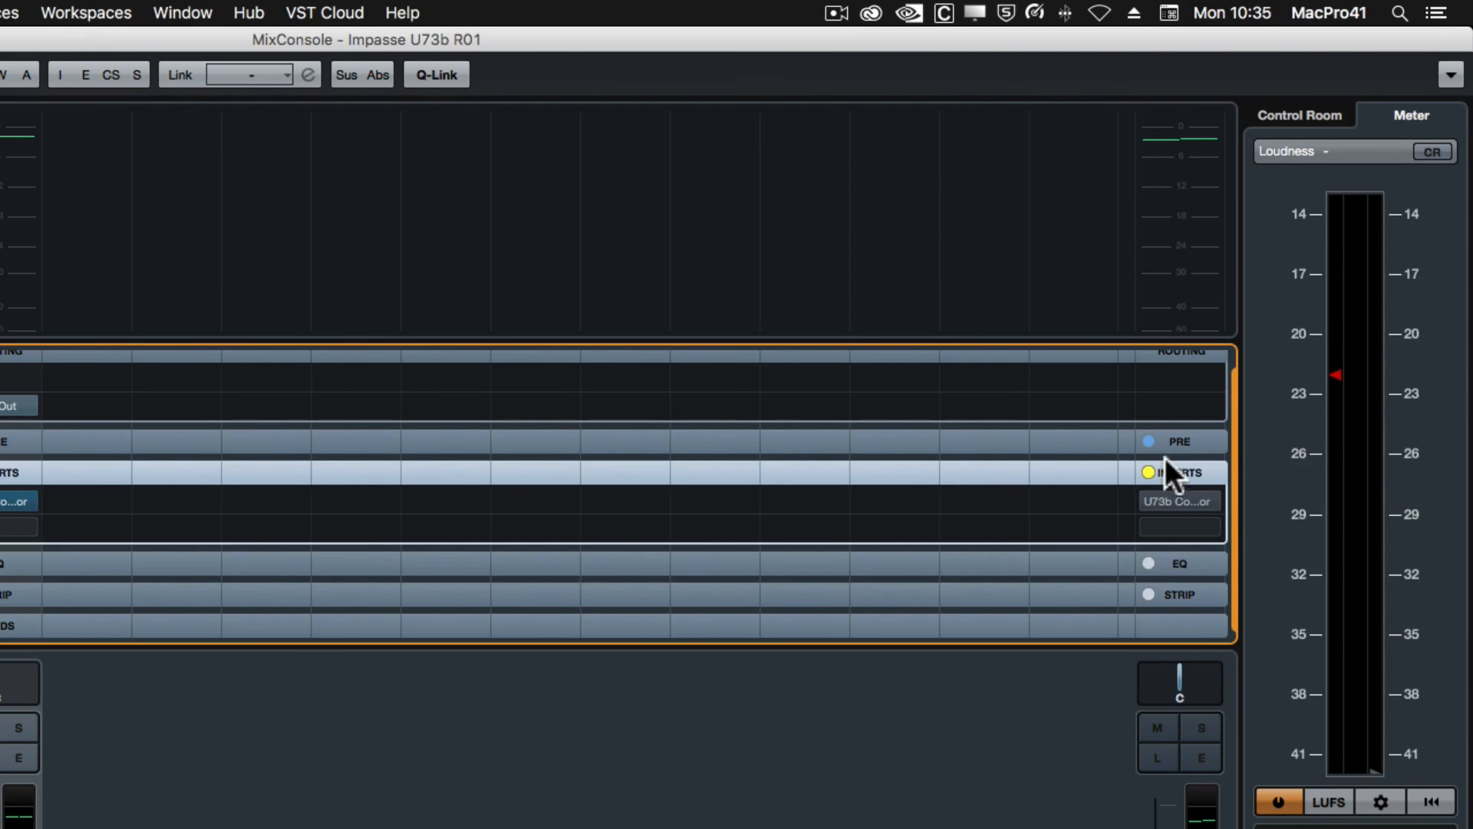
Step: Reactivate the bypassed inserts on the Stereo Out channel and open its U73b Compressor
{"action": "left_click", "coordinate": [1149, 472]}
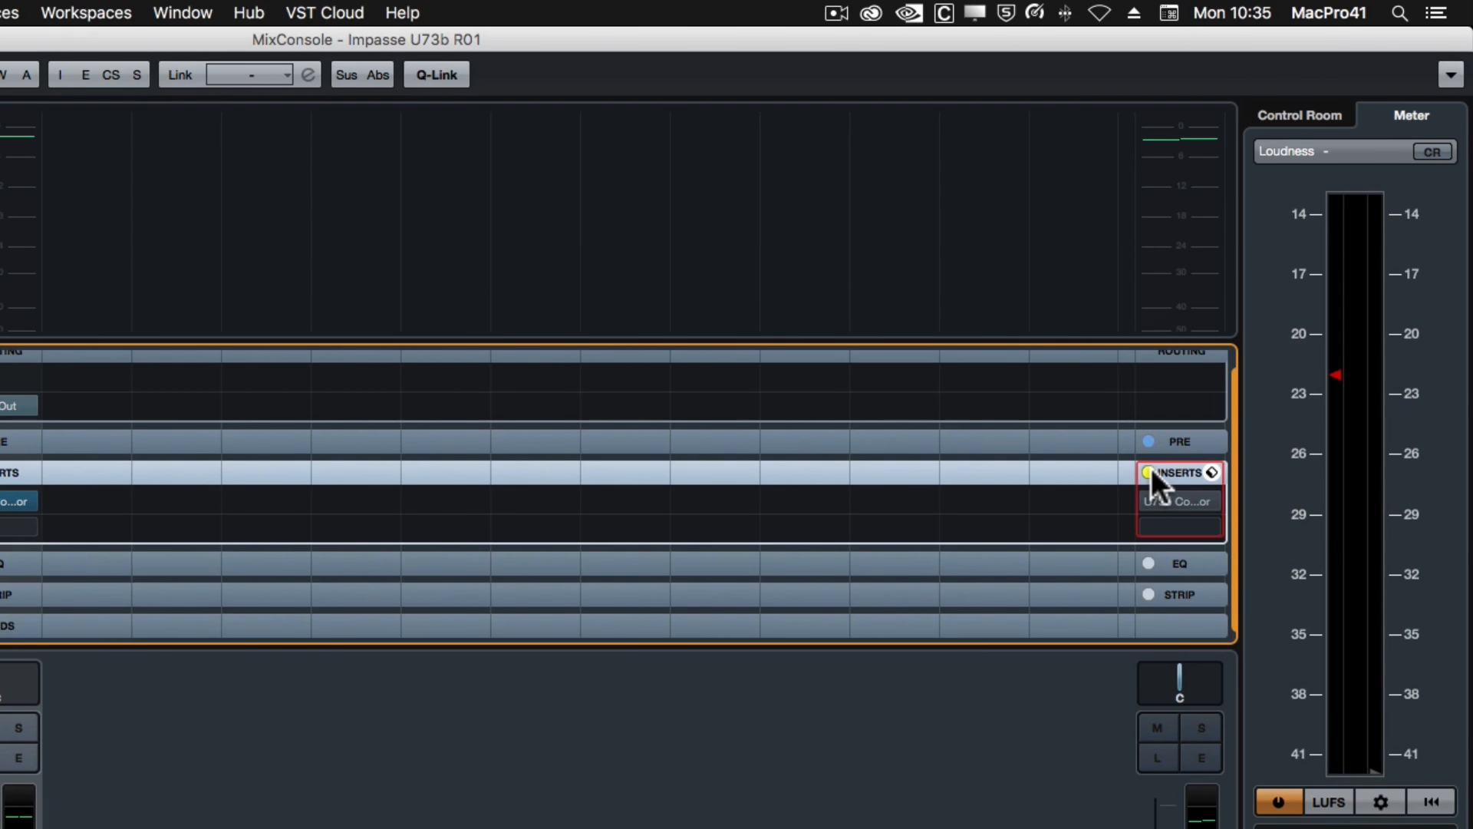
{"action": "left_click", "coordinate": [1181, 500]}
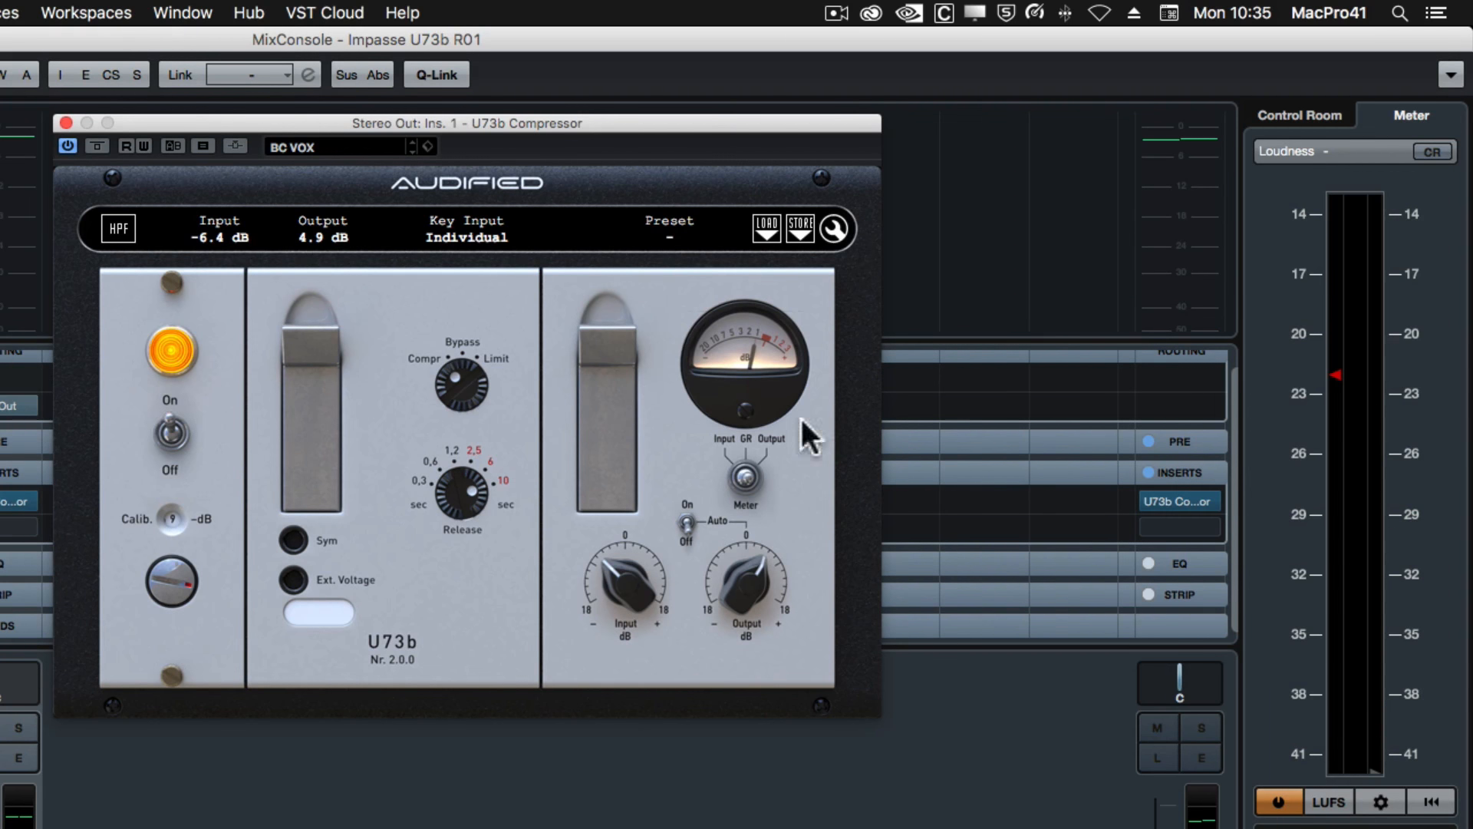
Step: Compare the full mix during playback by switching the Stereo Out compressor off and on twice
{"action": "left_click", "coordinate": [168, 438]}
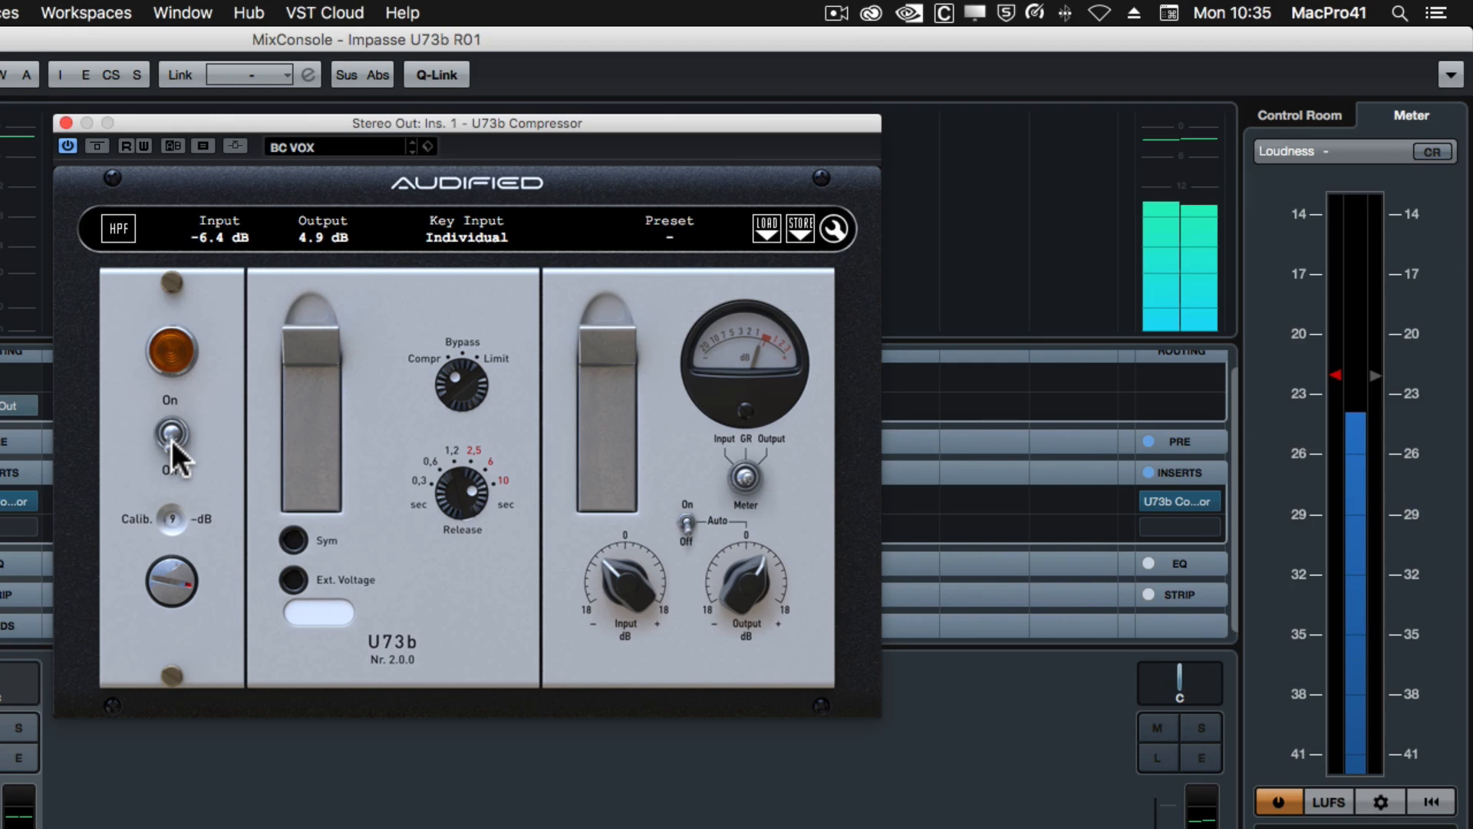
{"action": "left_click", "coordinate": [172, 440]}
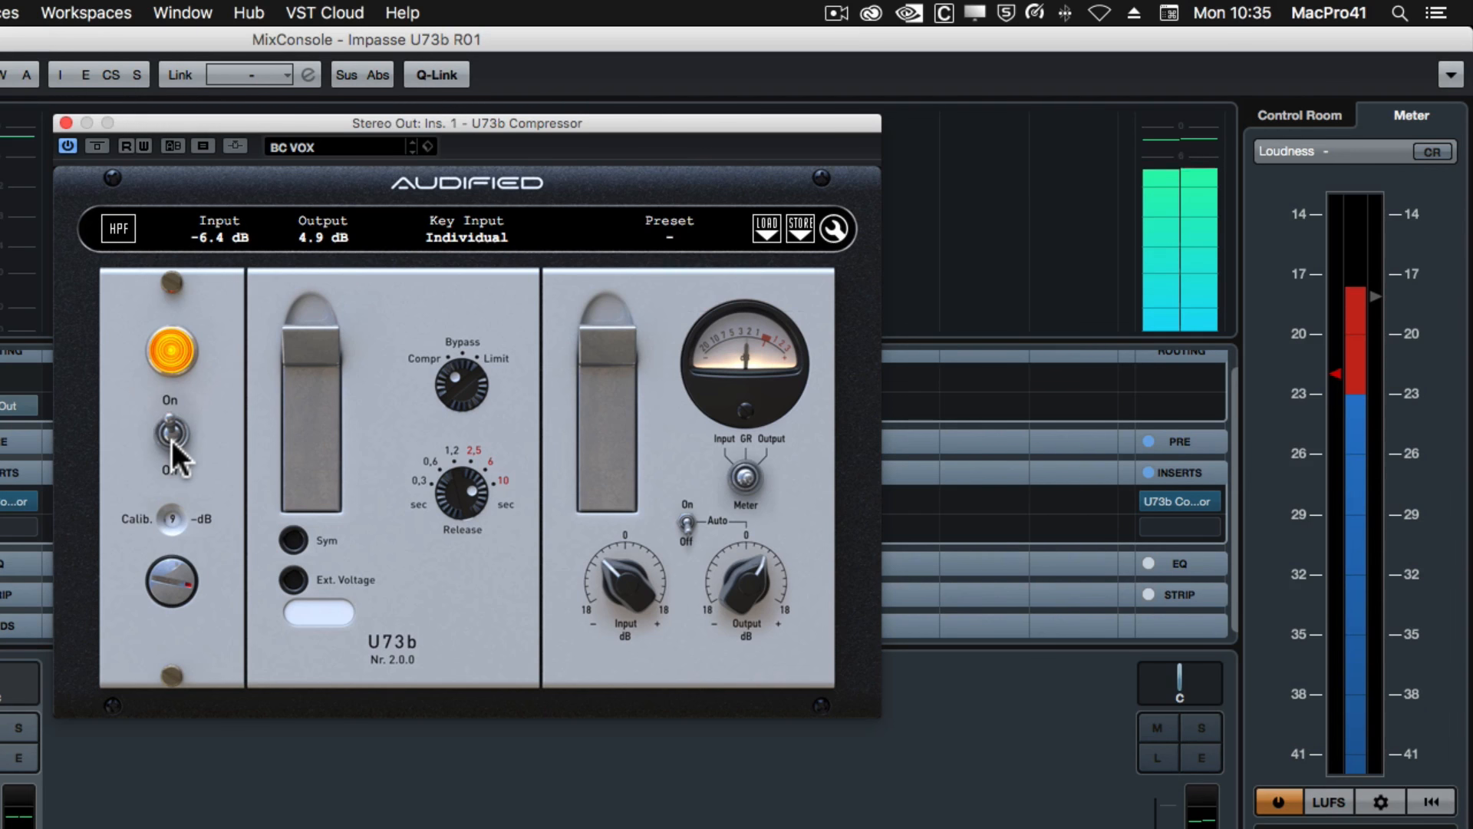
{"action": "left_click", "coordinate": [172, 440]}
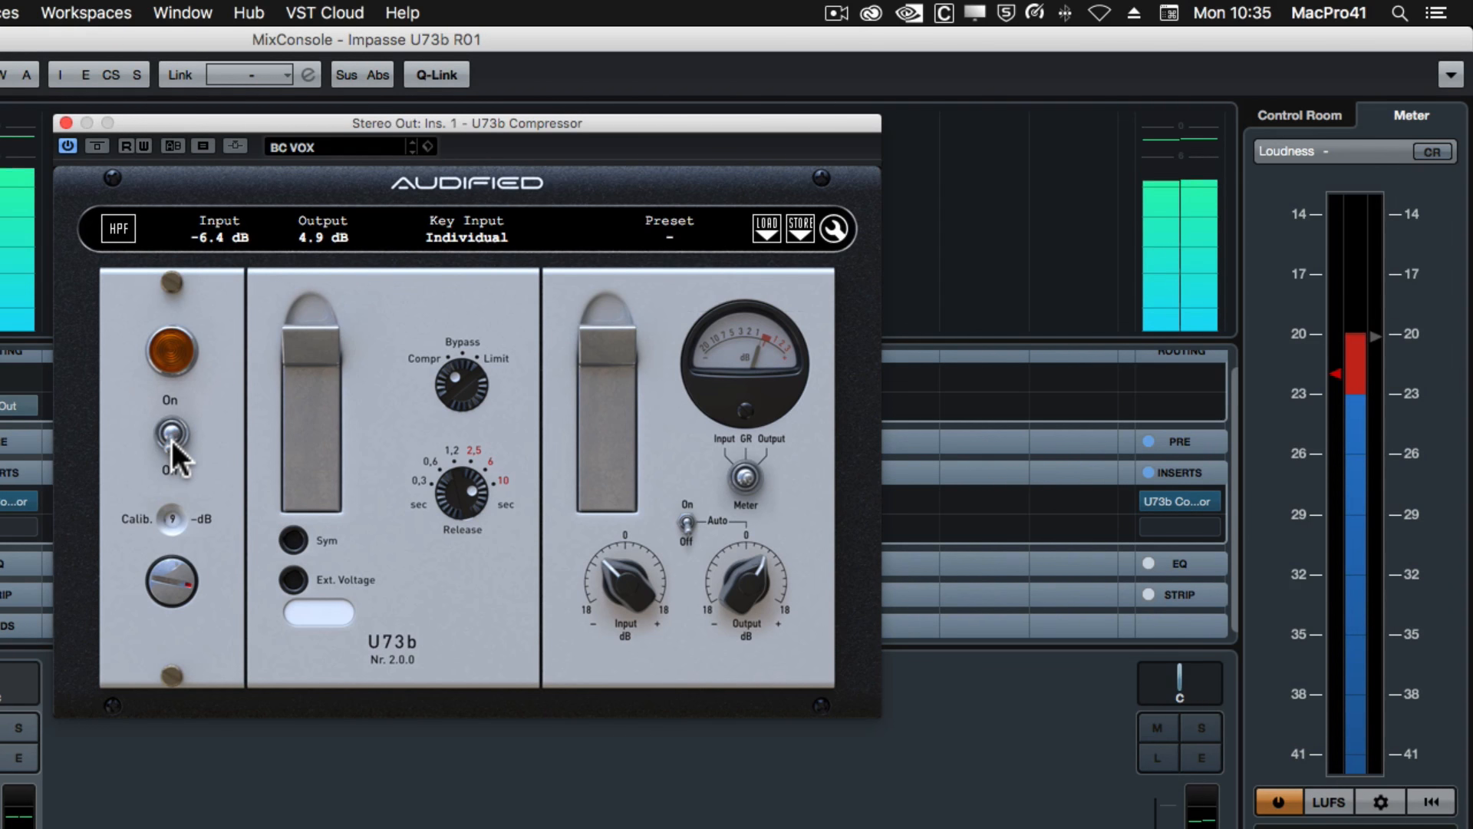
{"action": "left_click", "coordinate": [172, 440]}
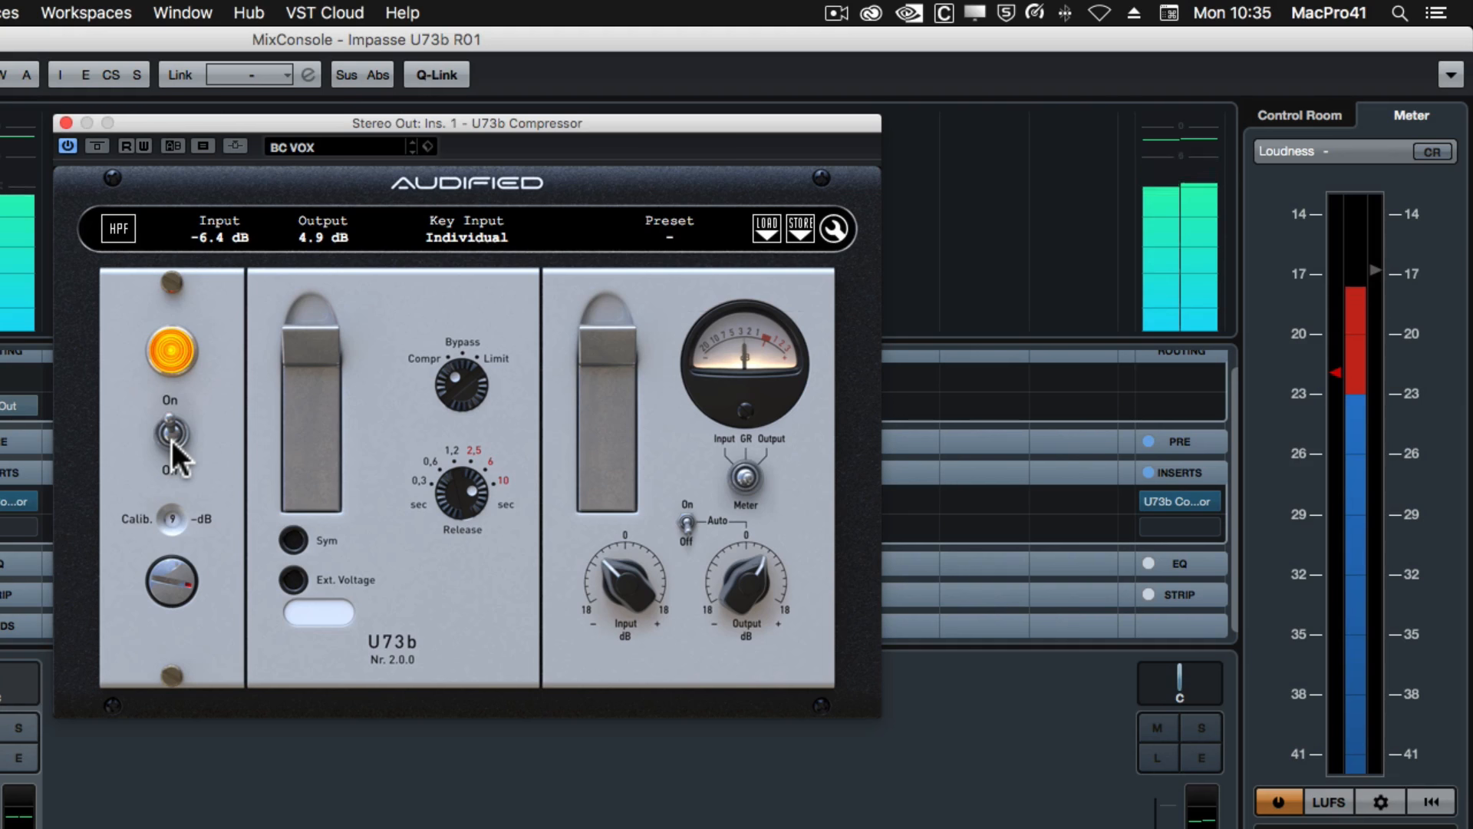
Step: Compare the mix with the Stereo Out compressor off and on once more, and audition its HPF by toggling it during playback
{"action": "left_click", "coordinate": [172, 437]}
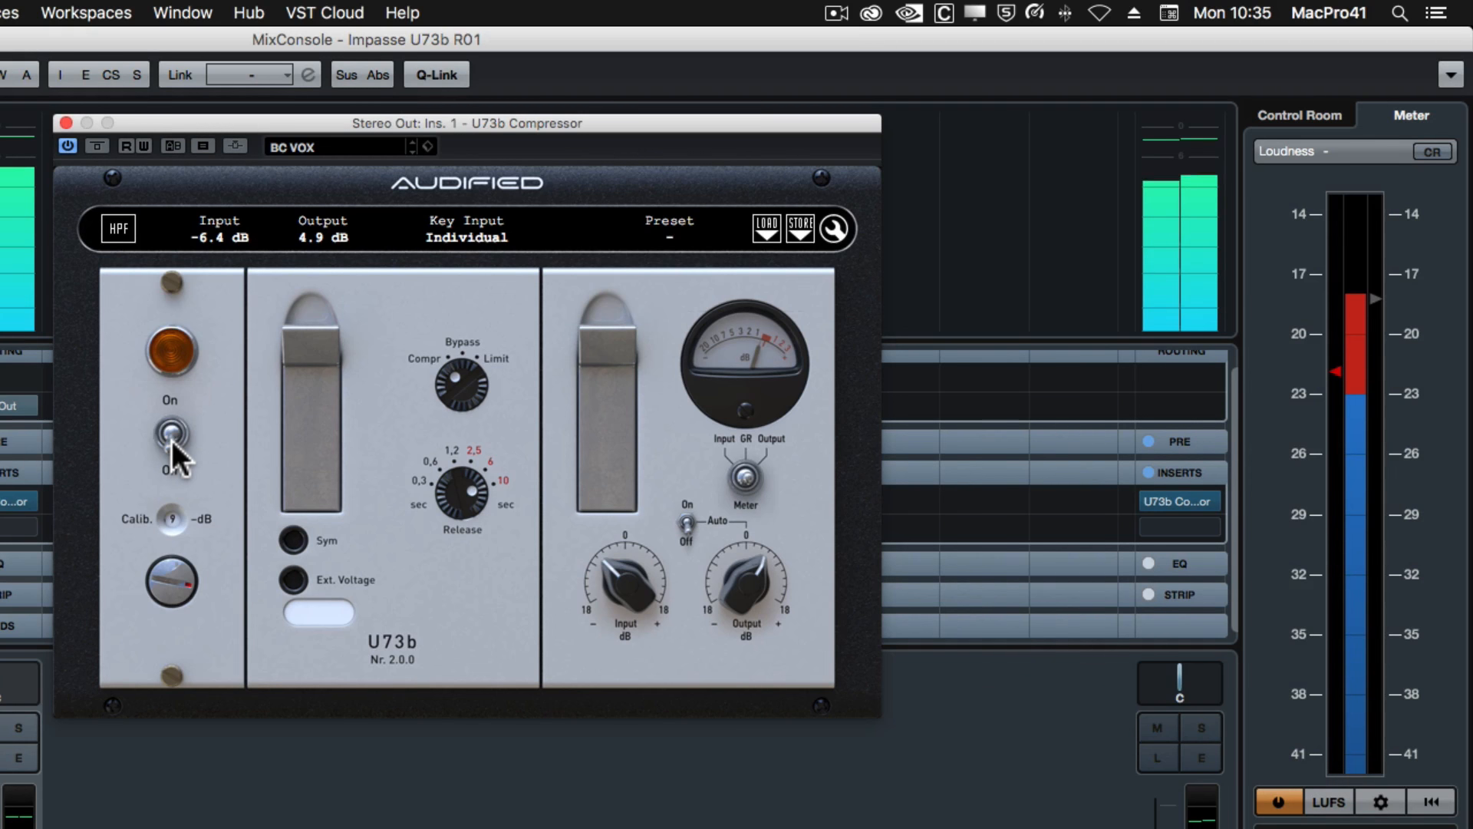
{"action": "left_click", "coordinate": [172, 437]}
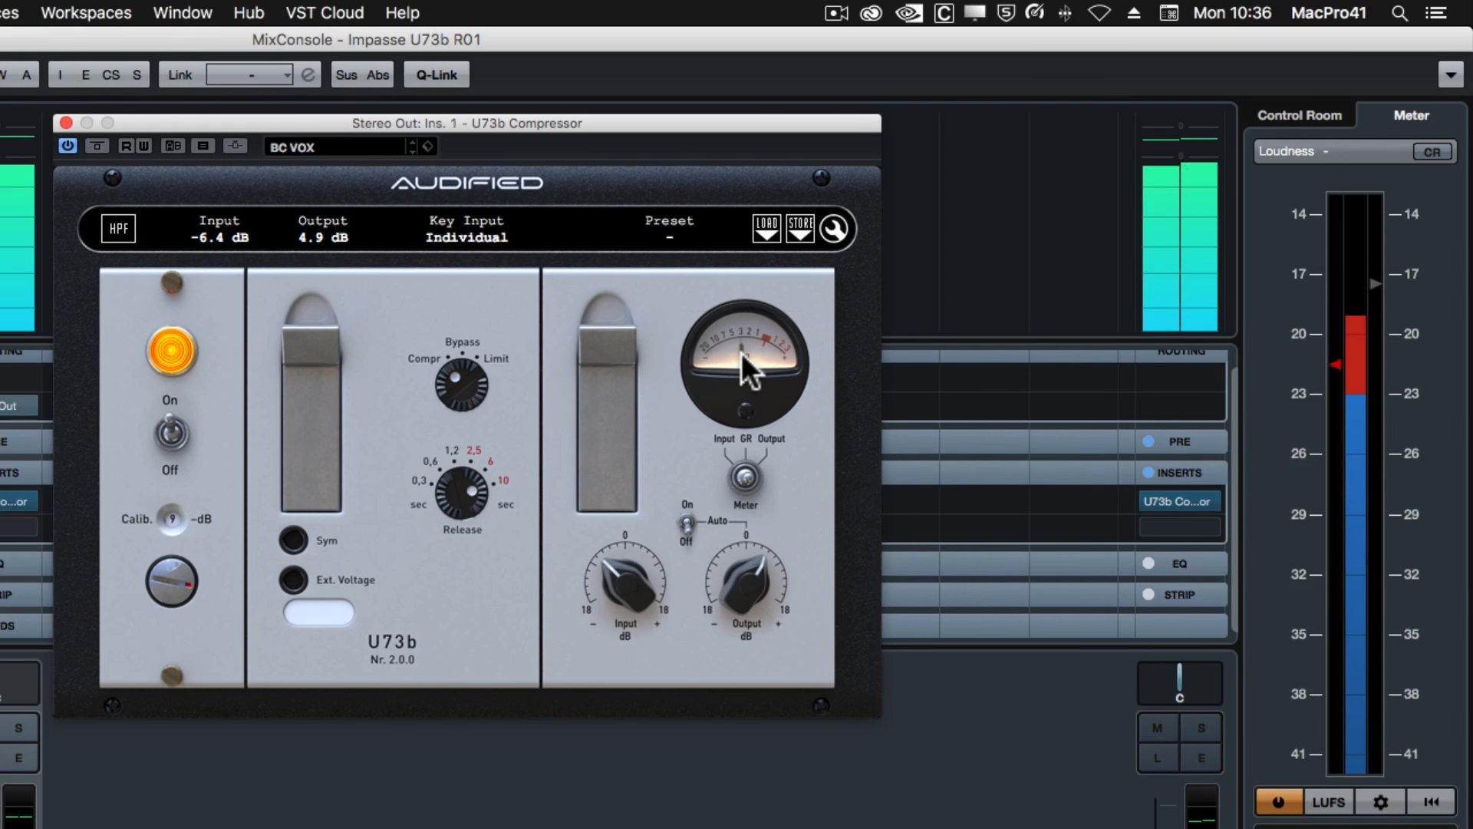
{"action": "left_click", "coordinate": [119, 229]}
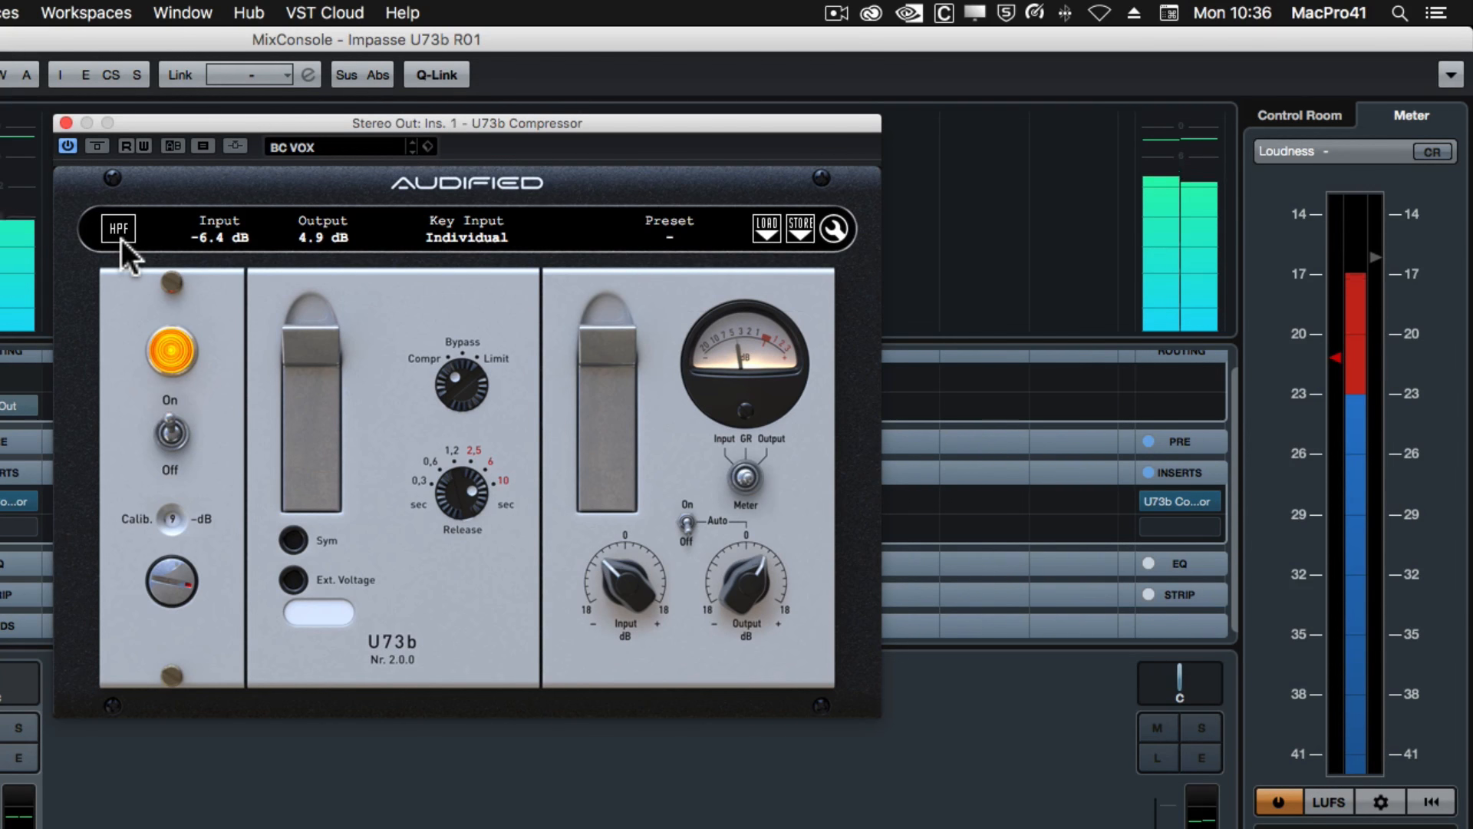
{"action": "left_click", "coordinate": [120, 230]}
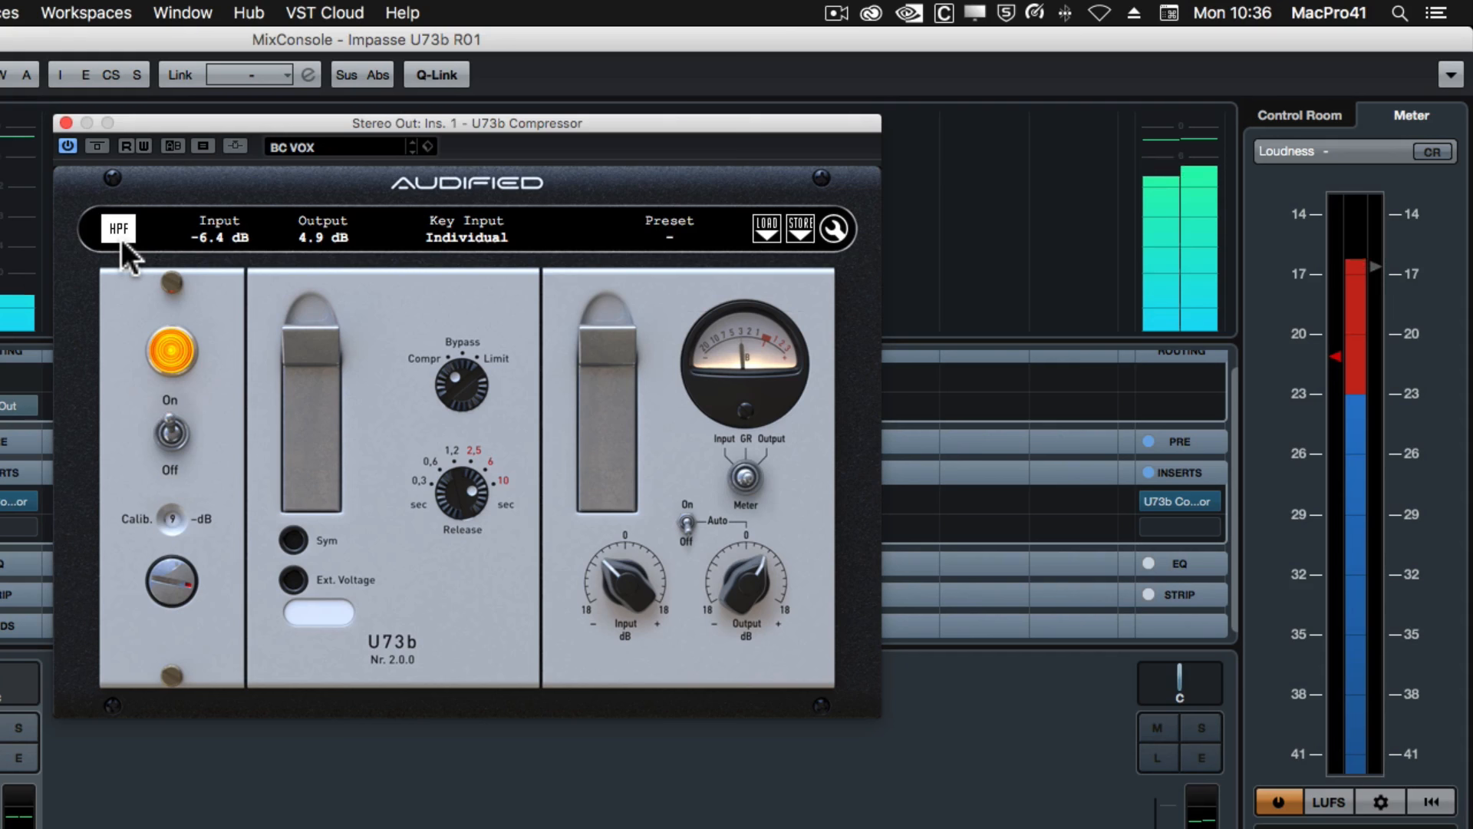
{"action": "left_click", "coordinate": [120, 230]}
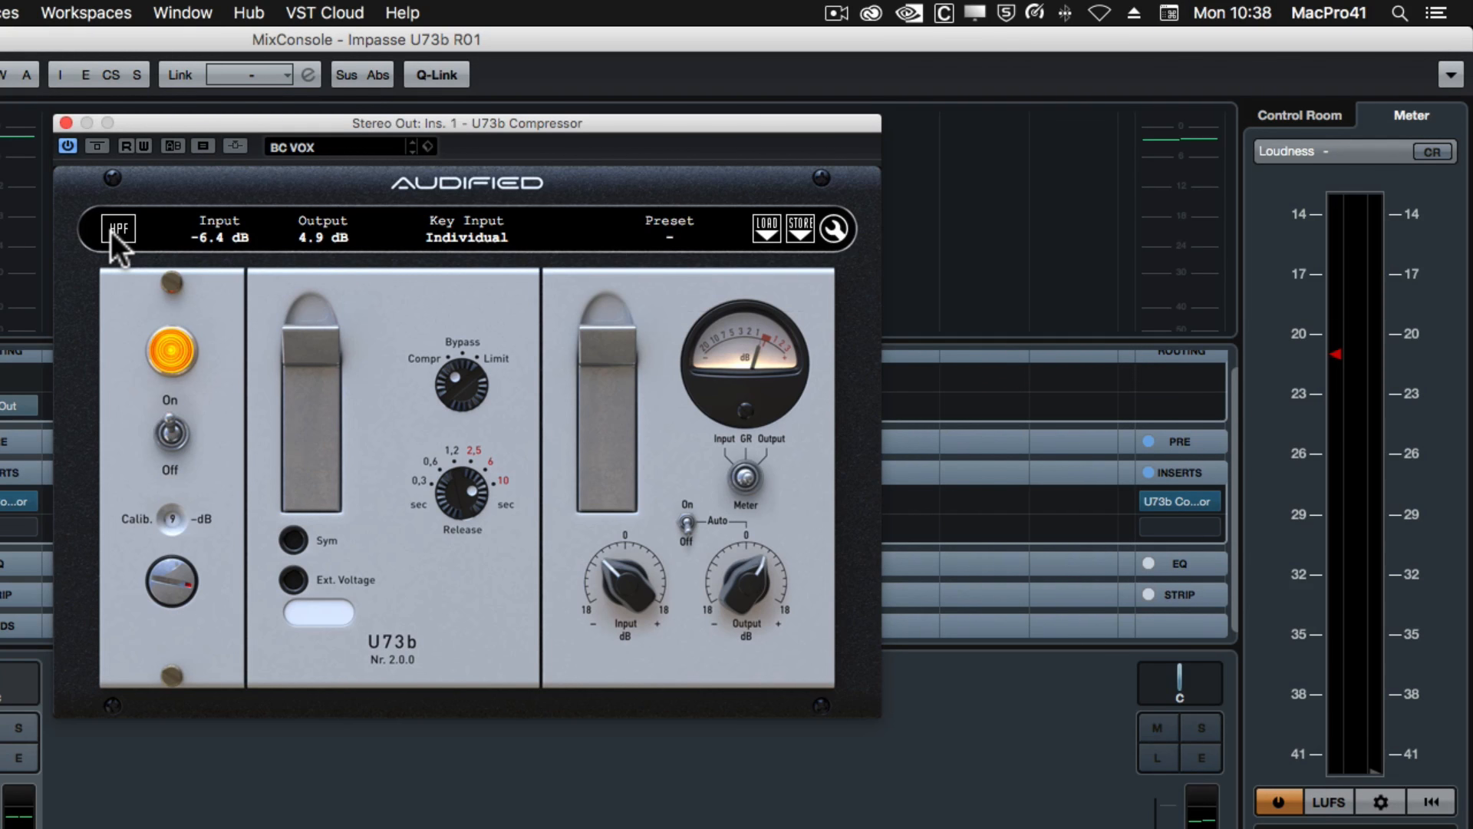
Step: Look at the Oversampling options in the compressor's plug-in settings and close them without changing the selection
{"action": "left_click", "coordinate": [838, 230]}
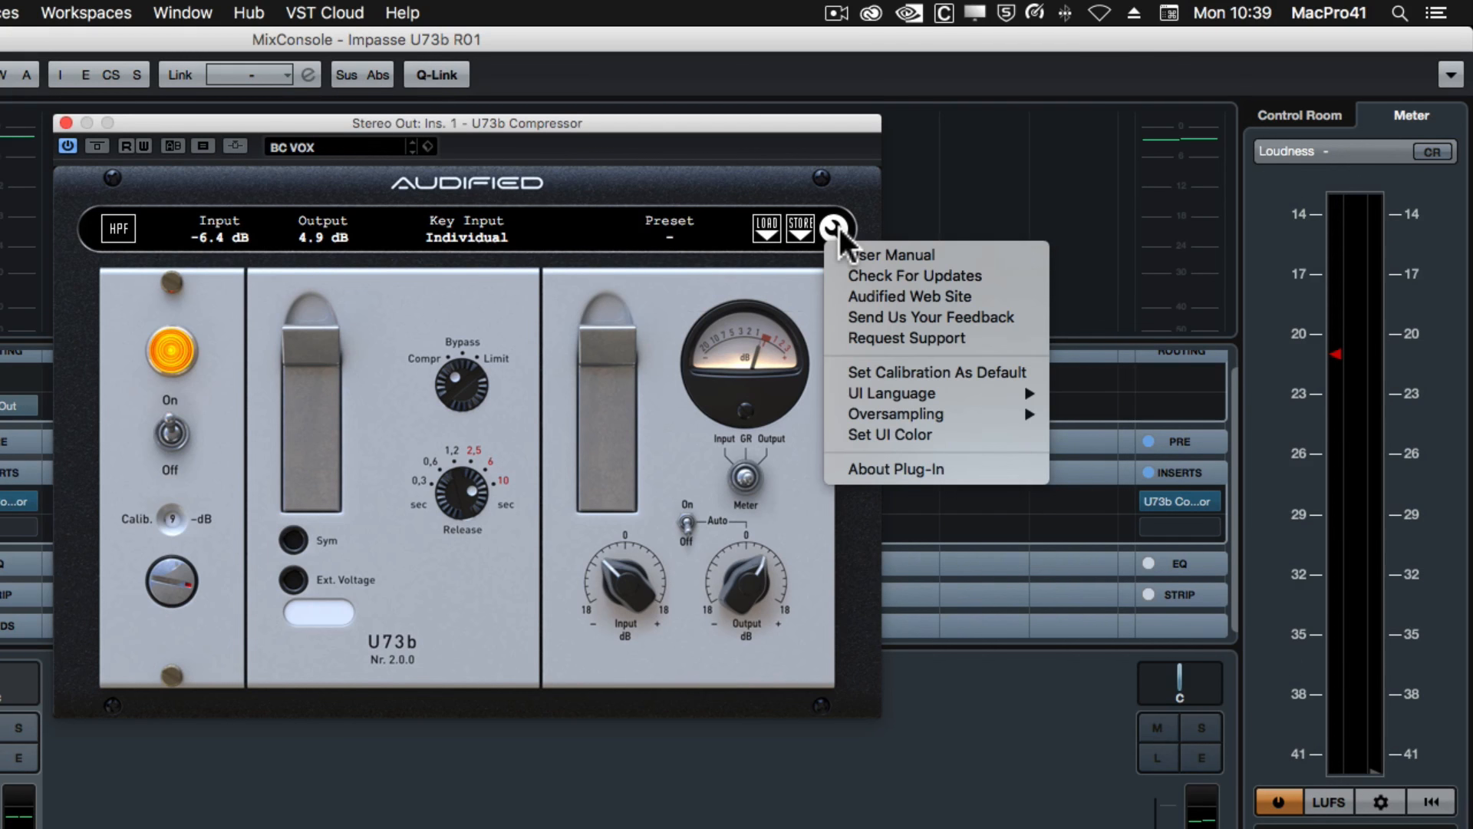
{"action": "mouse_move", "coordinate": [903, 411]}
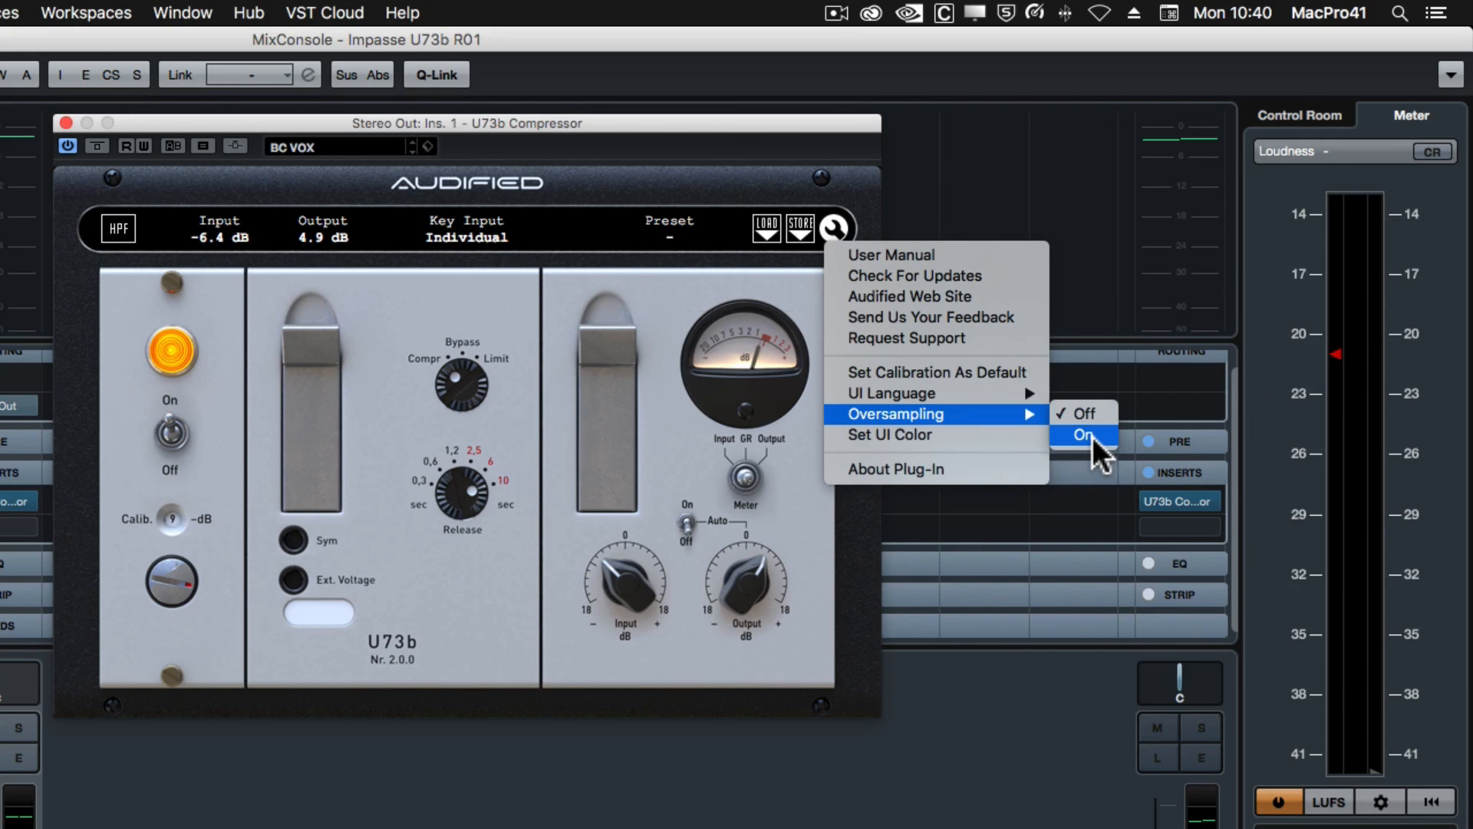
{"action": "left_click", "coordinate": [822, 540]}
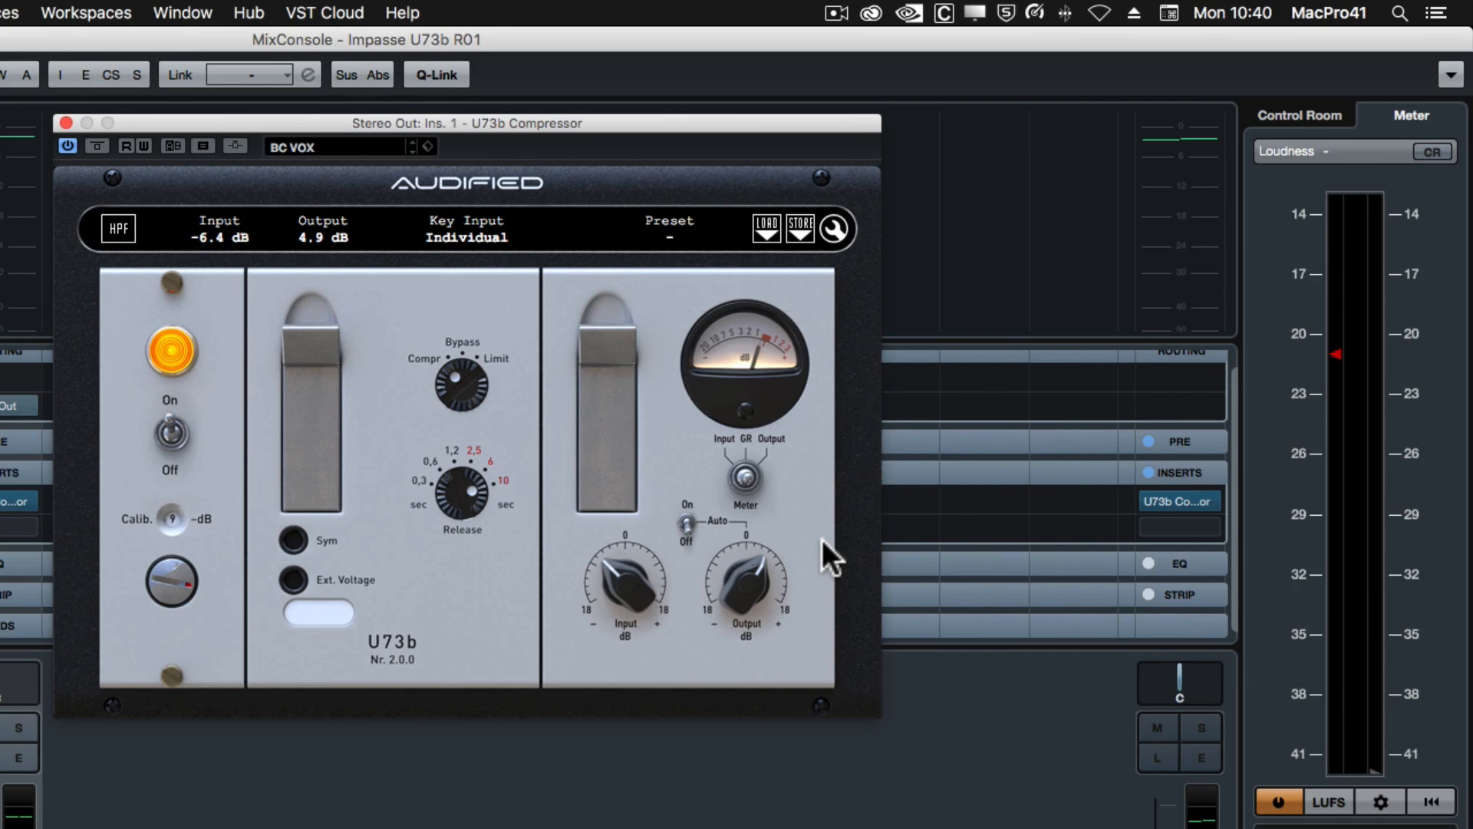